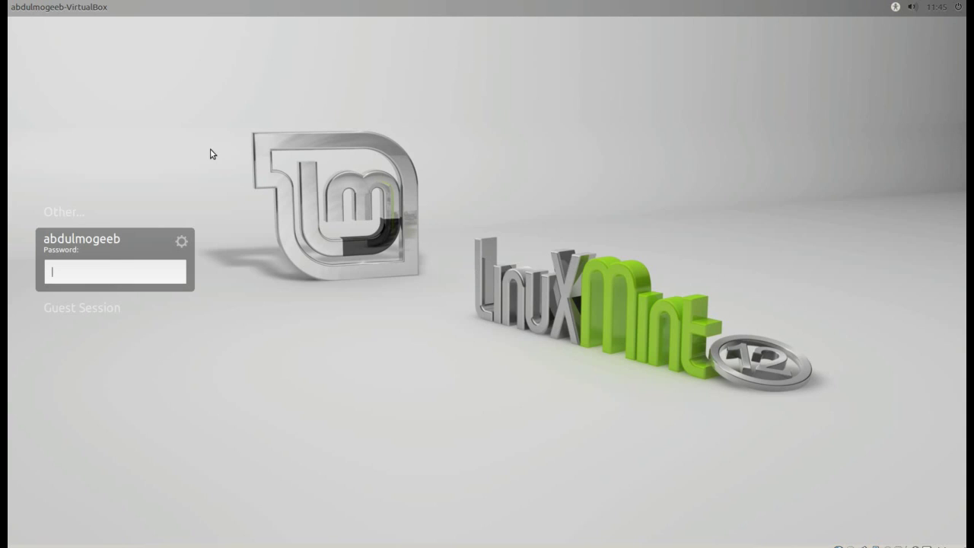
Choose the GNOME Classic (No effects) session and log in with the account password
{"action": "left_click", "coordinate": [181, 242]}
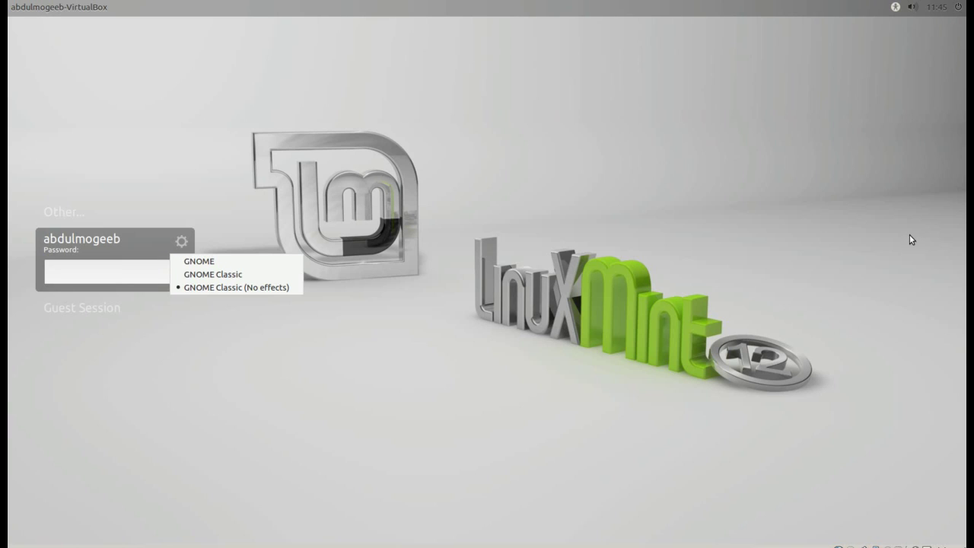
{"action": "left_click", "coordinate": [273, 231]}
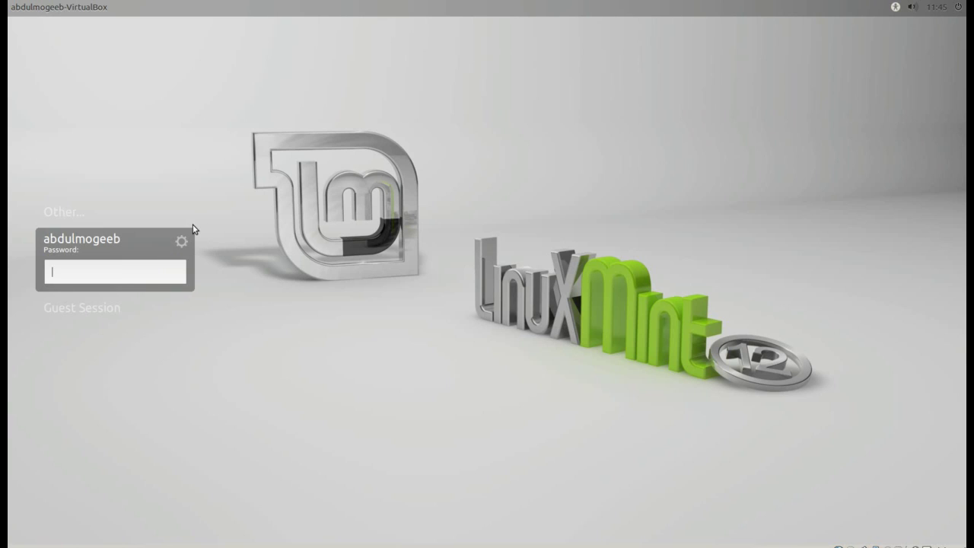
{"action": "left_click", "coordinate": [181, 241]}
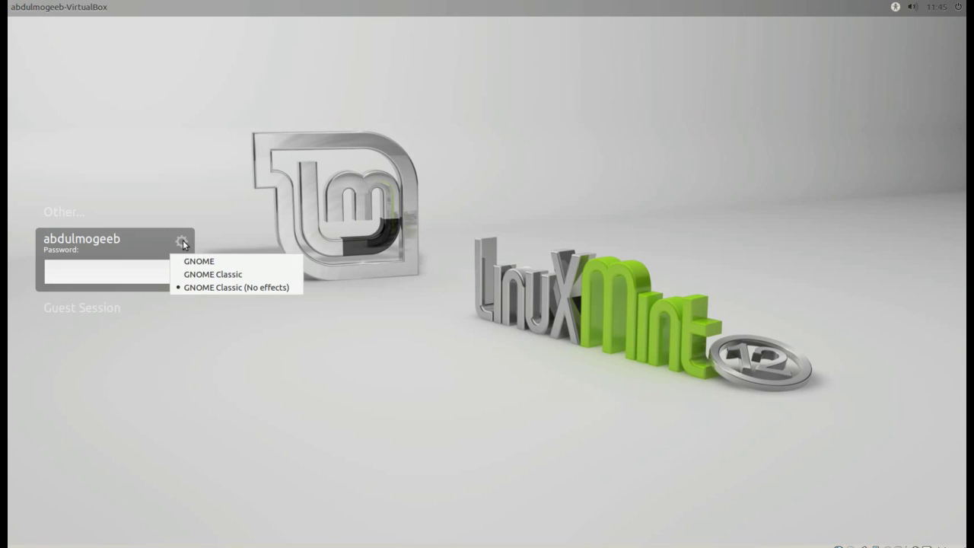
{"action": "left_click", "coordinate": [184, 241]}
{"action": "left_click", "coordinate": [185, 244]}
{"action": "left_click", "coordinate": [197, 284]}
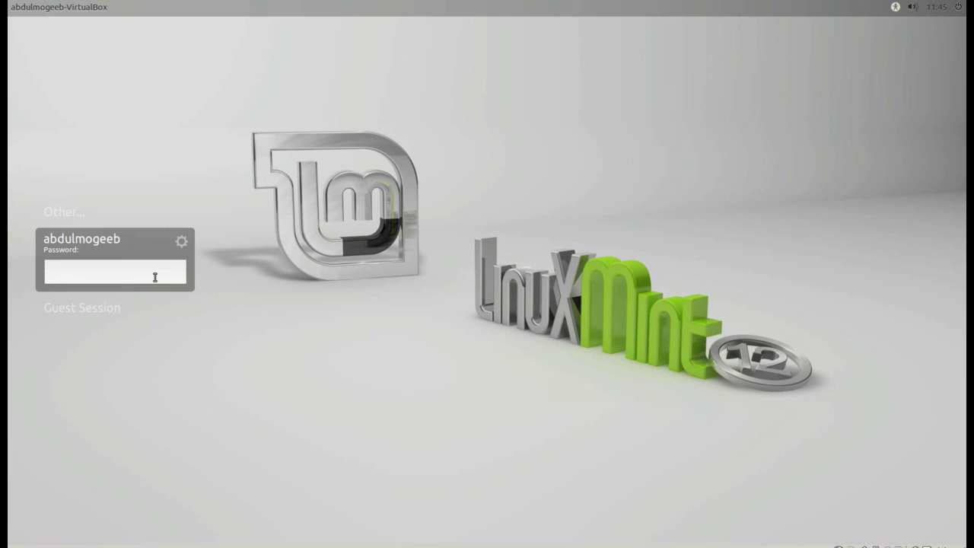
{"action": "type", "text": "****"}
{"action": "key", "text": "Return"}
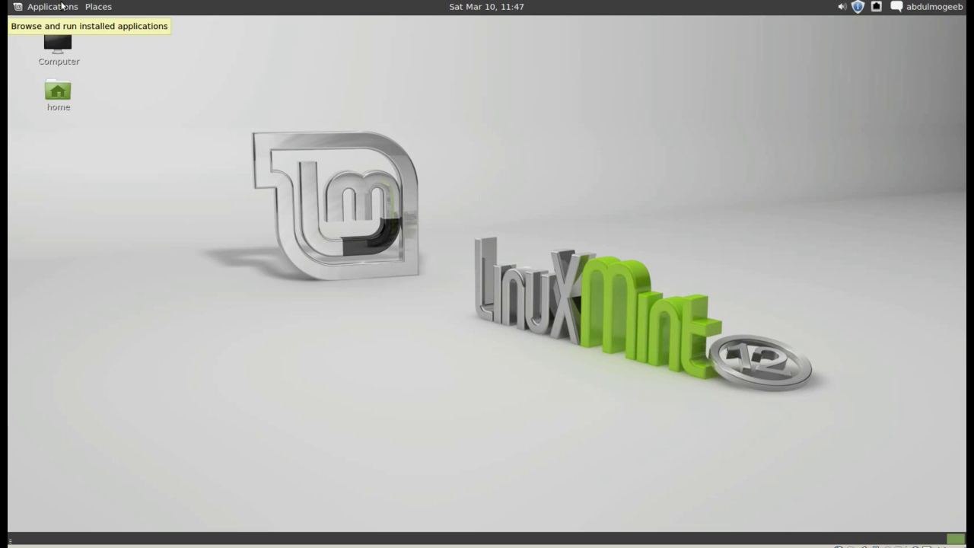
Open Language Support from System Settings and place its window near the centre of the desktop
{"action": "left_click", "coordinate": [61, 6]}
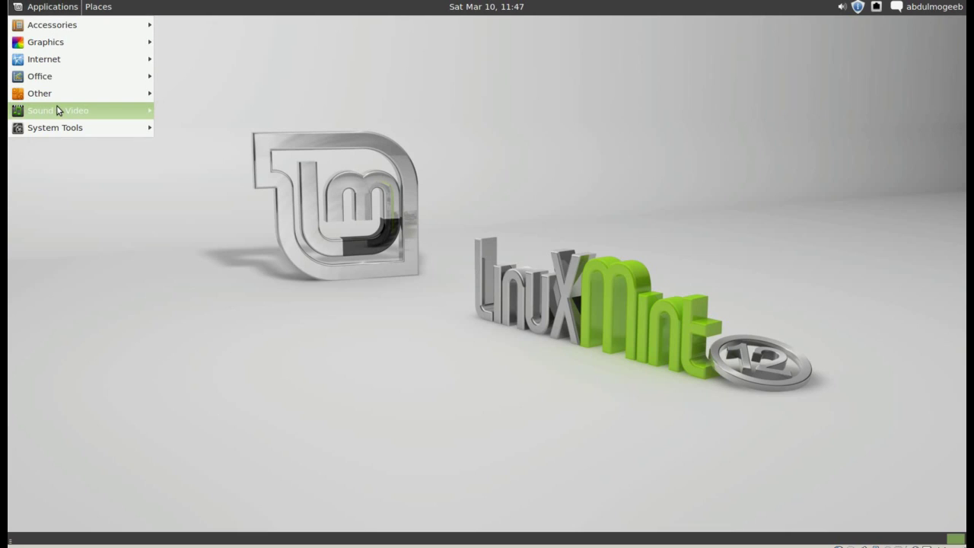
{"action": "mouse_move", "coordinate": [57, 128]}
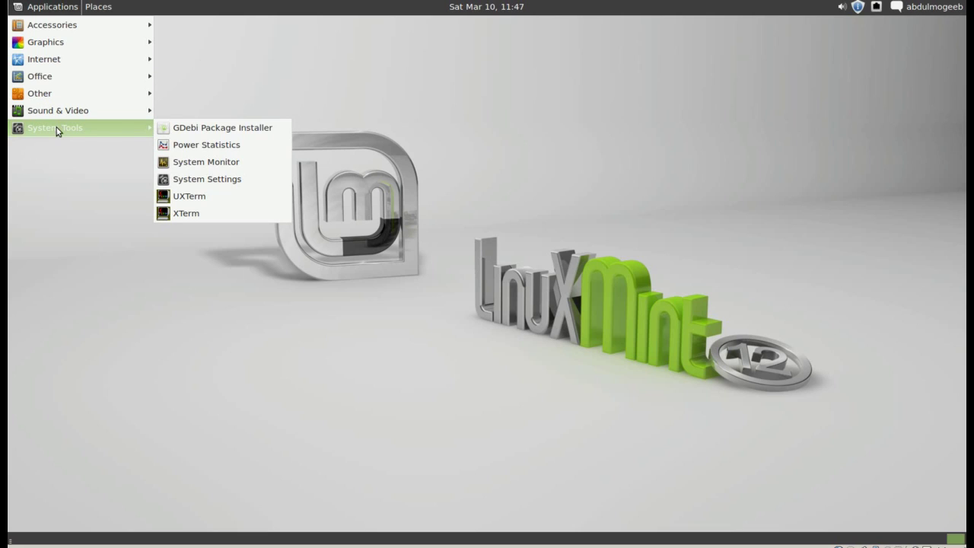
{"action": "left_click", "coordinate": [236, 179]}
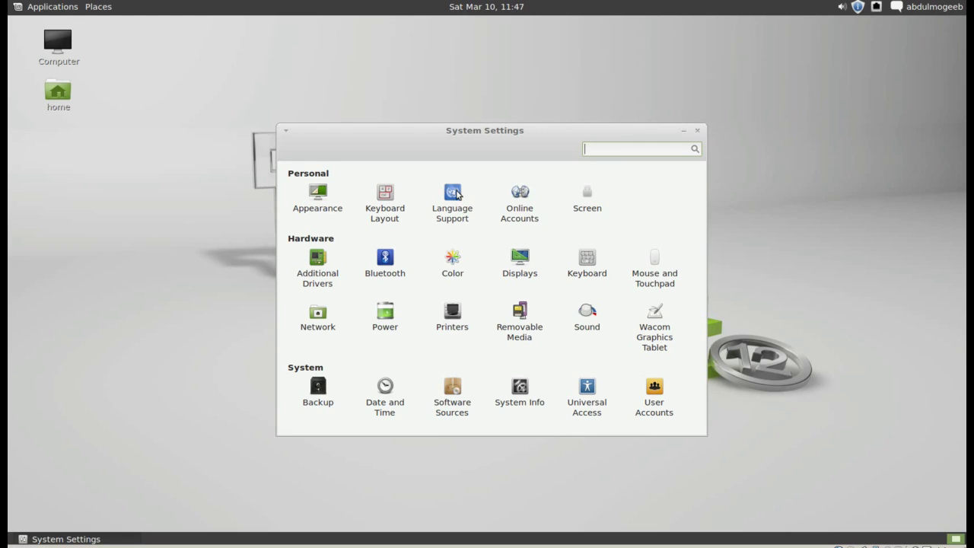
{"action": "left_click", "coordinate": [453, 199]}
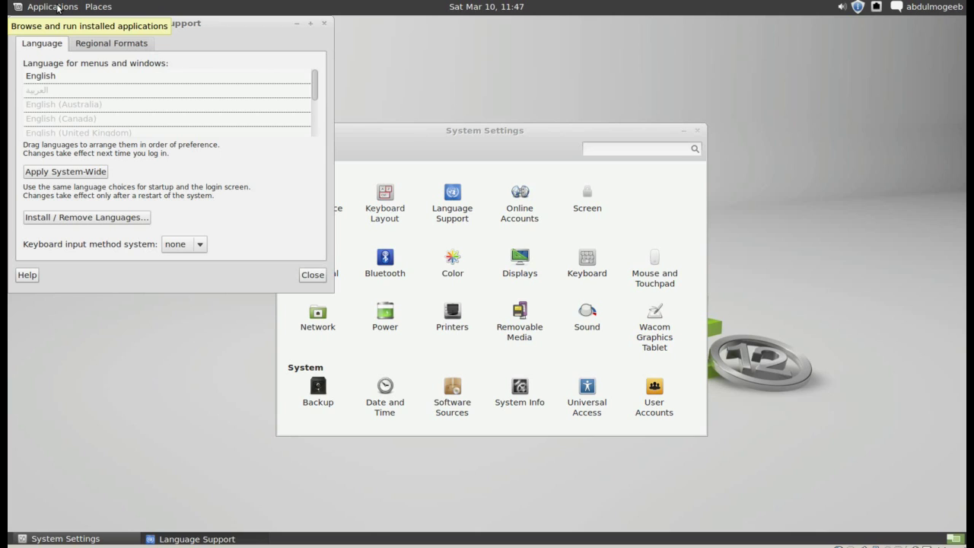
{"action": "left_click_drag", "start_coordinate": [168, 24], "coordinate": [448, 89]}
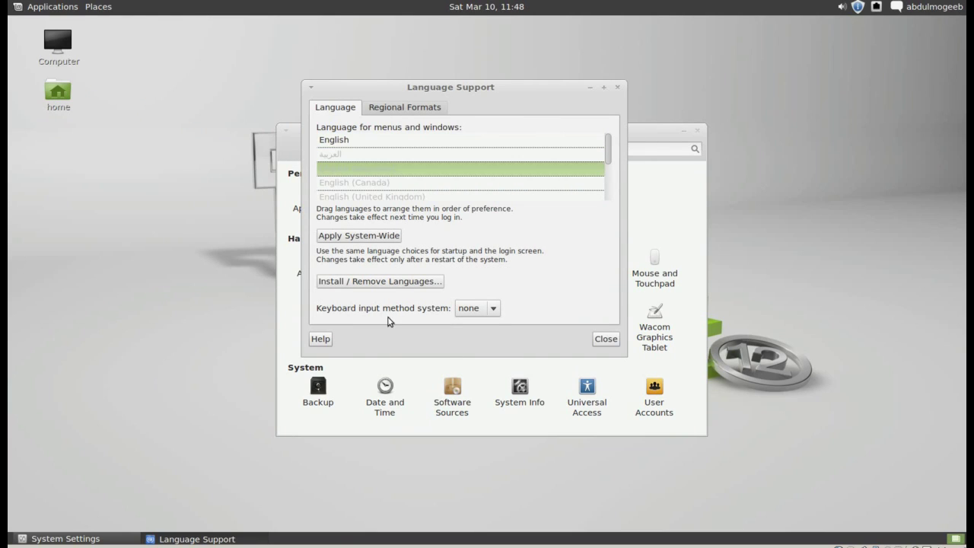
Check whether Arabic is marked as installed in the list of installable languages, and dismiss the list without applying changes
{"action": "left_click", "coordinate": [343, 283]}
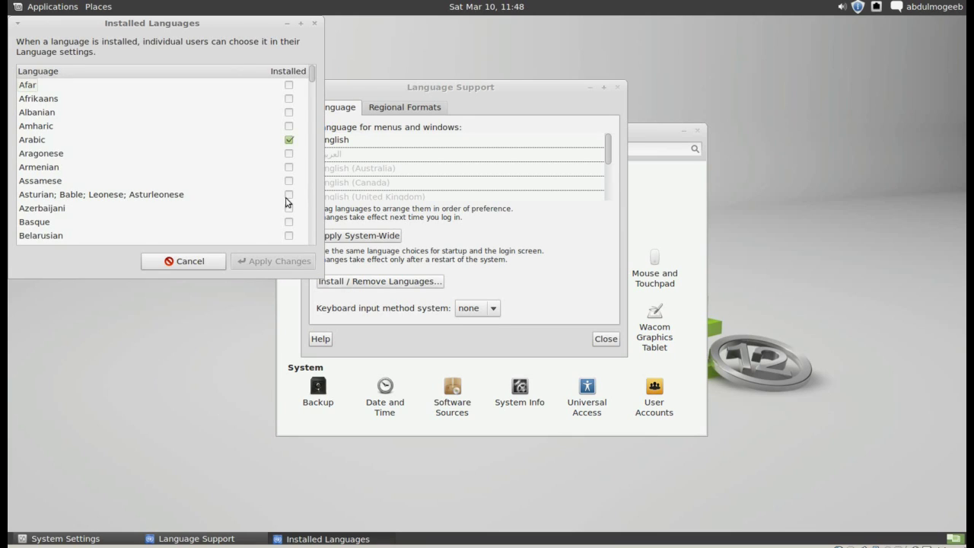
{"action": "left_click", "coordinate": [289, 141]}
{"action": "left_click", "coordinate": [288, 142]}
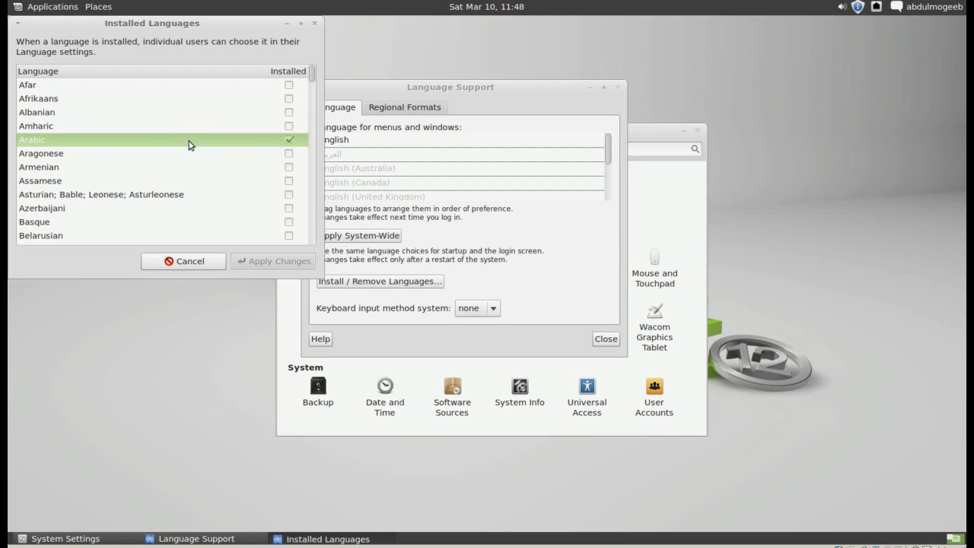
{"action": "left_click", "coordinate": [290, 142]}
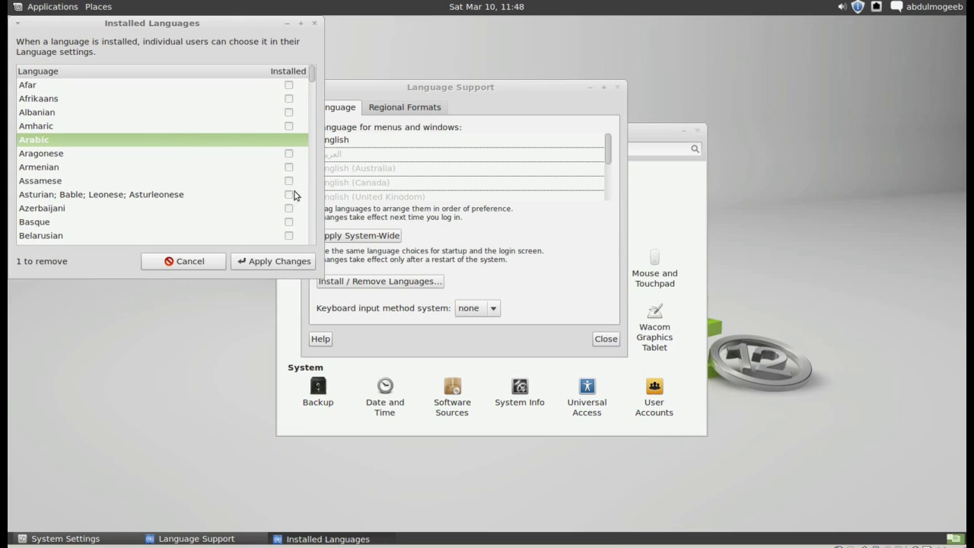
{"action": "left_click", "coordinate": [289, 140]}
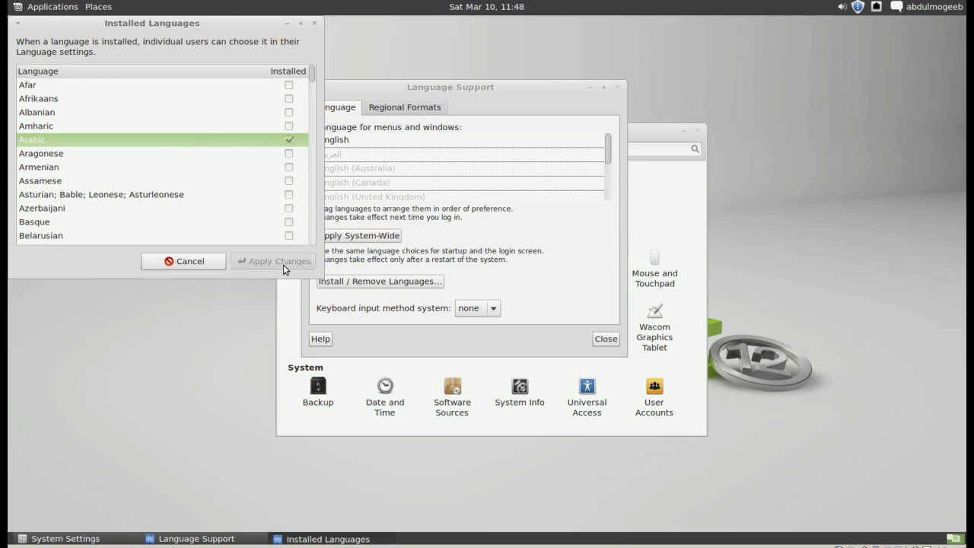
{"action": "left_click", "coordinate": [174, 261]}
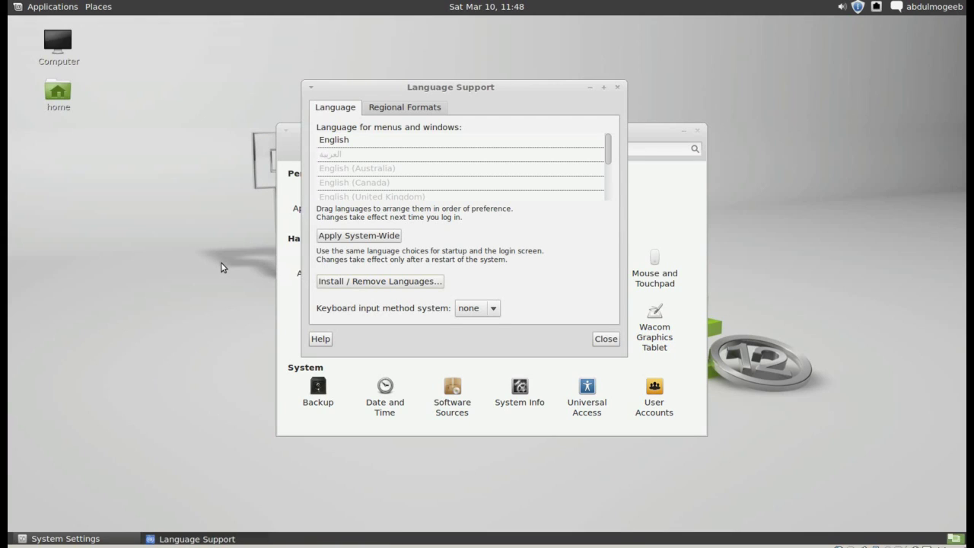
Move Arabic (العربية) above English in the order of languages for menus and windows
{"action": "left_click", "coordinate": [340, 164]}
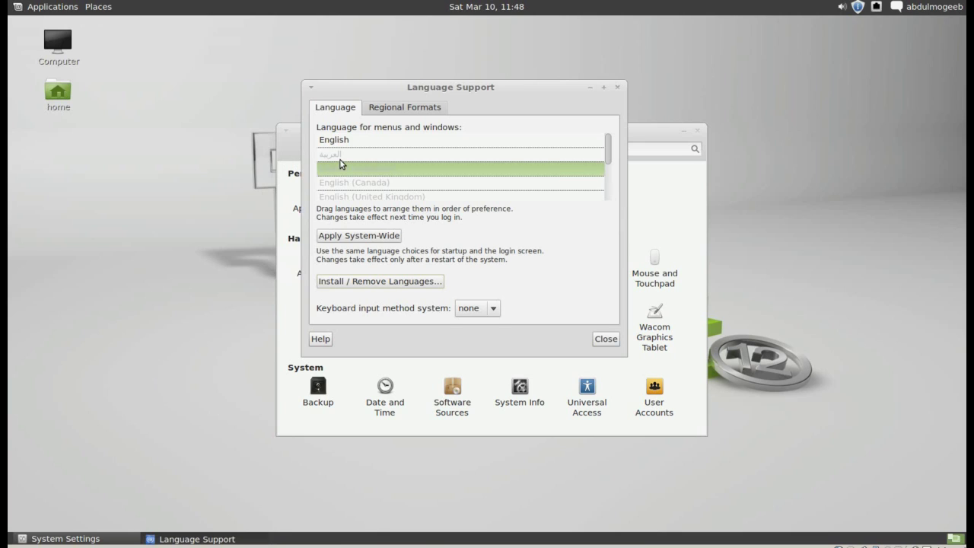
{"action": "left_click", "coordinate": [341, 158]}
{"action": "left_click_drag", "start_coordinate": [350, 161], "coordinate": [348, 144]}
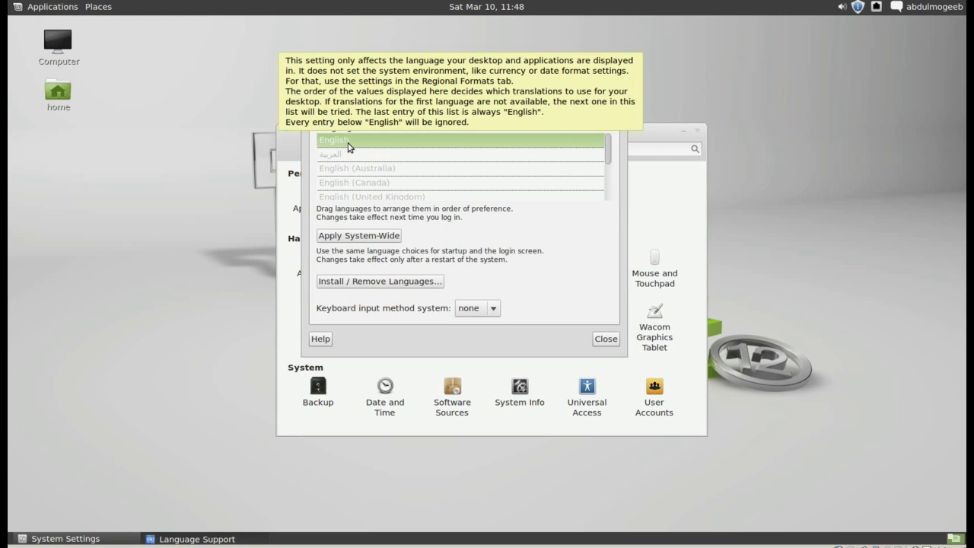
{"action": "left_click", "coordinate": [355, 158]}
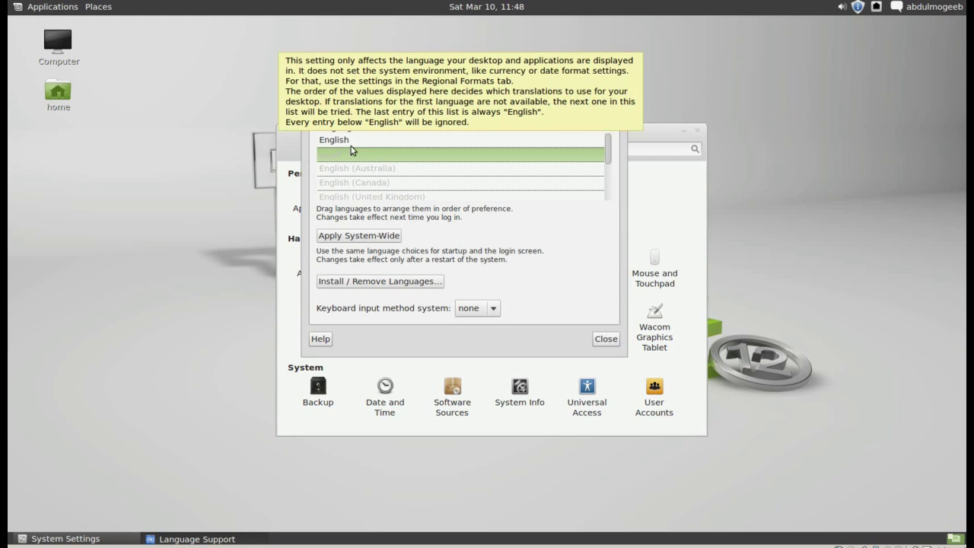
{"action": "left_click", "coordinate": [351, 148]}
{"action": "left_click_drag", "start_coordinate": [350, 146], "coordinate": [379, 146]}
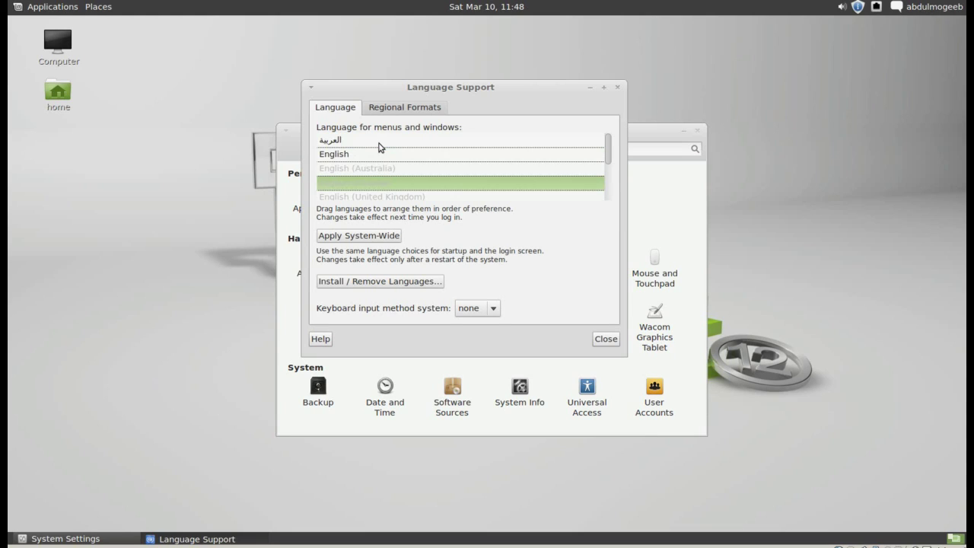
{"action": "left_click", "coordinate": [369, 145]}
{"action": "left_click", "coordinate": [366, 155]}
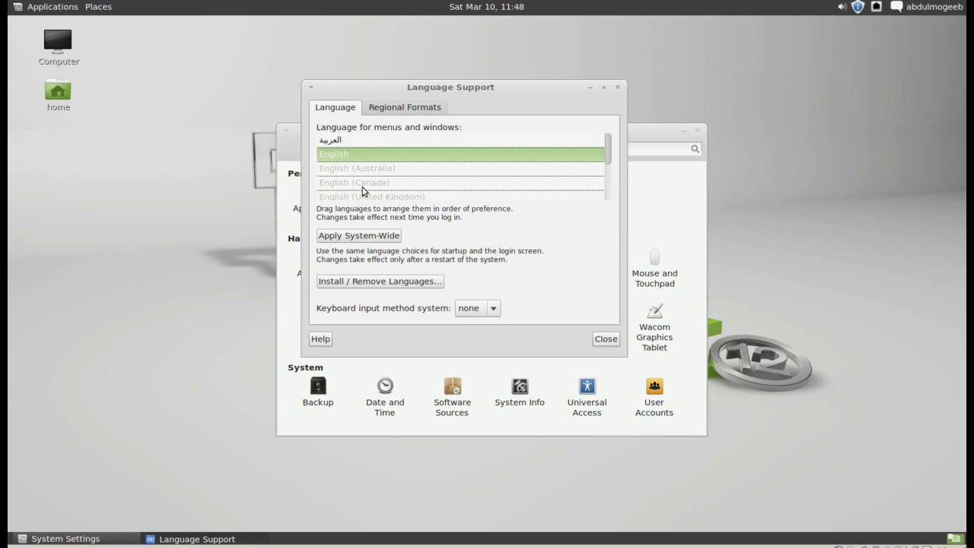
Apply the language order system-wide, authenticating with the account password, and close Language Support
{"action": "left_click", "coordinate": [365, 235]}
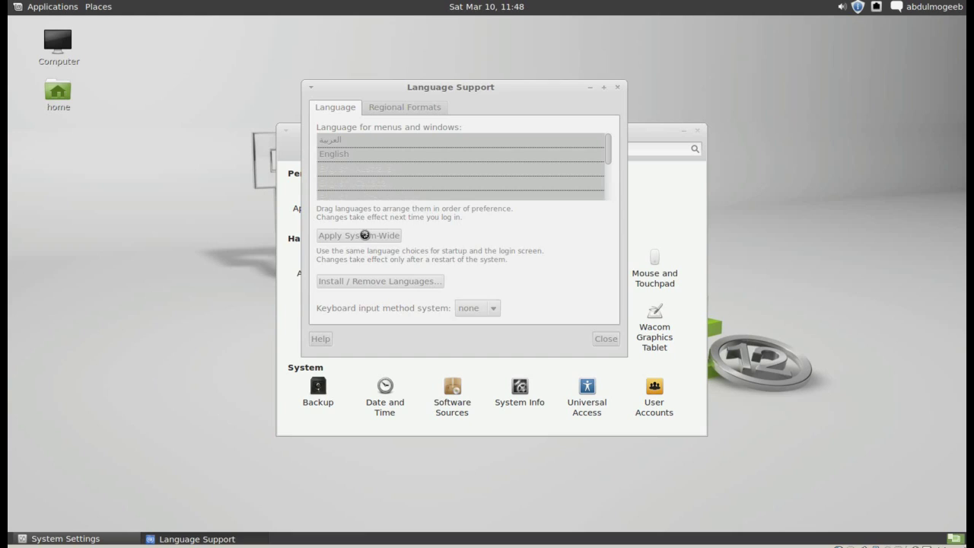
{"action": "type", "text": "••••••"}
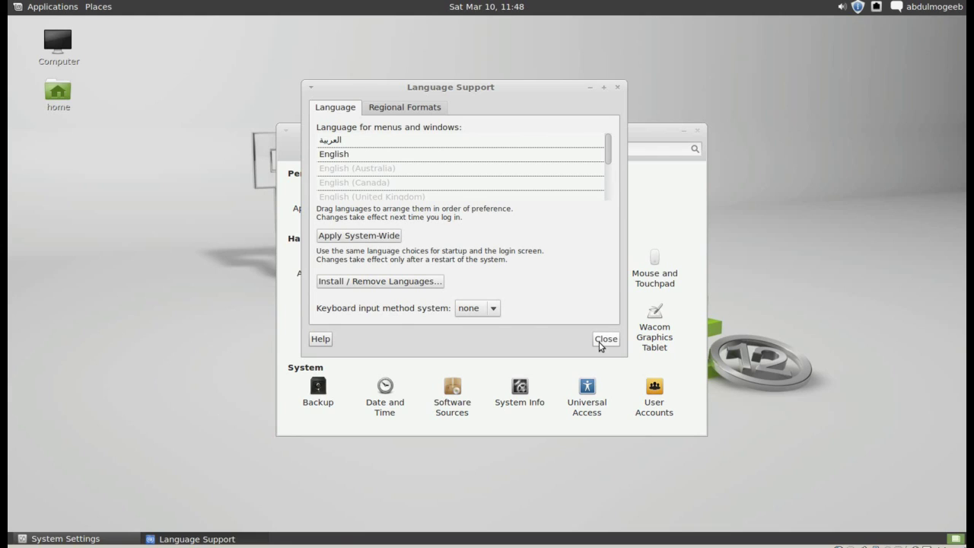
{"action": "left_click", "coordinate": [605, 340]}
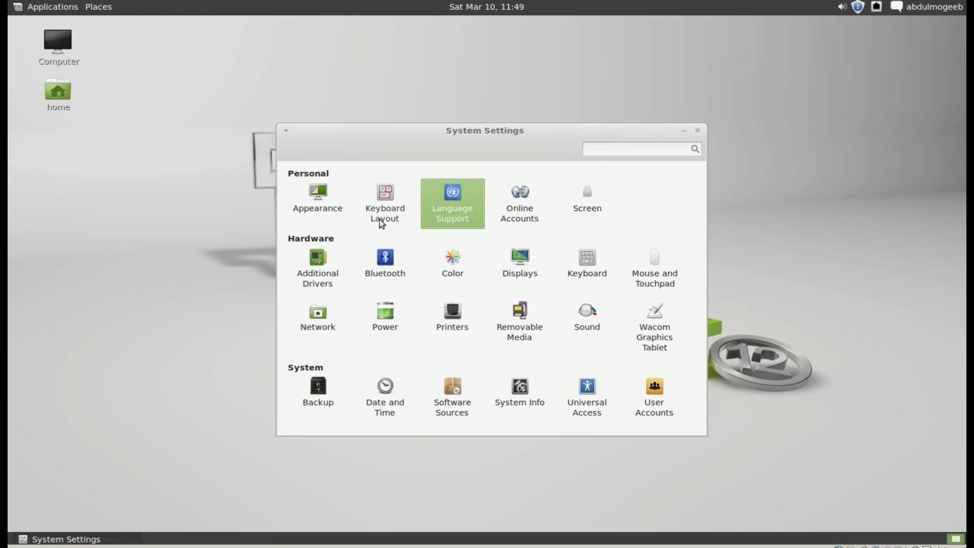
Add the plain Arabic layout to the keyboard layouts alongside English (US)
{"action": "left_click", "coordinate": [386, 207]}
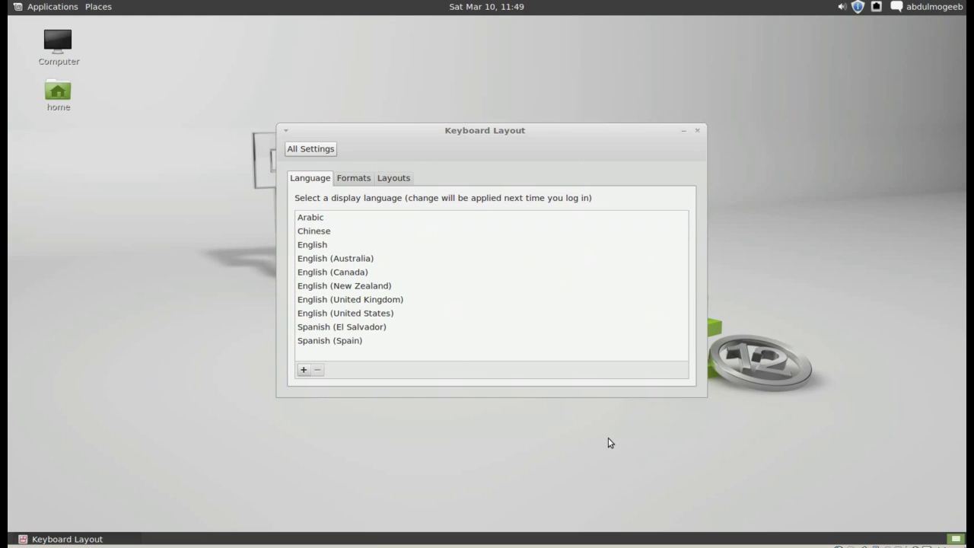
{"action": "left_click", "coordinate": [372, 180]}
{"action": "left_click", "coordinate": [386, 181]}
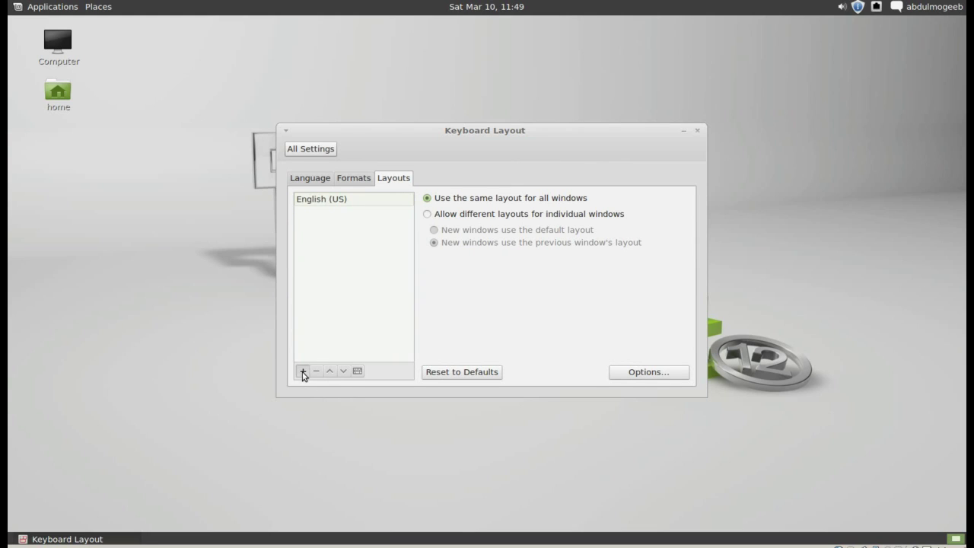
{"action": "left_click", "coordinate": [306, 373]}
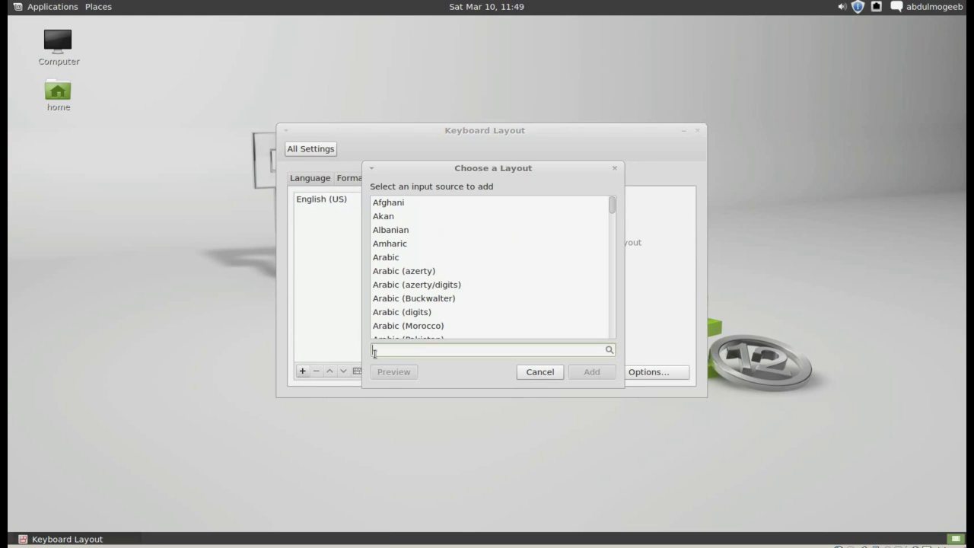
{"action": "left_click", "coordinate": [409, 259]}
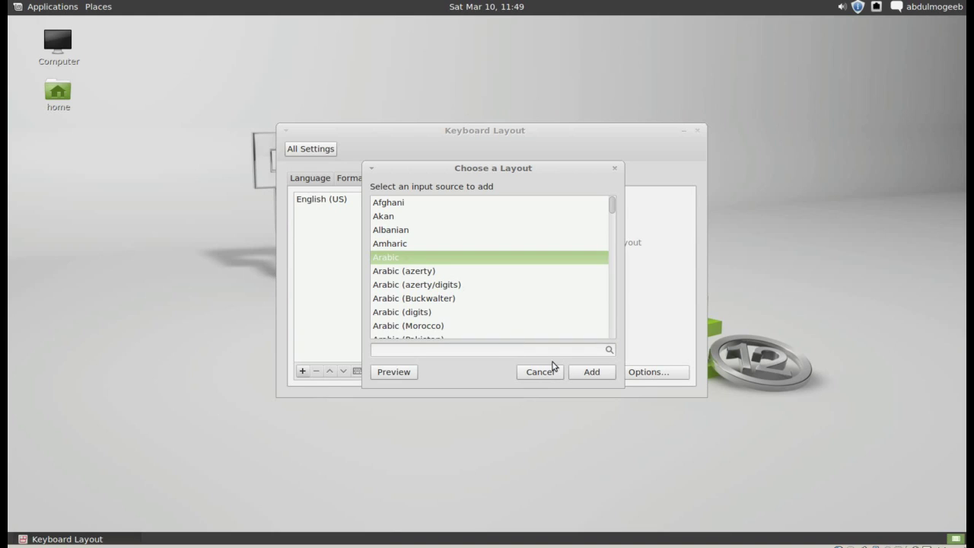
{"action": "left_click", "coordinate": [592, 372]}
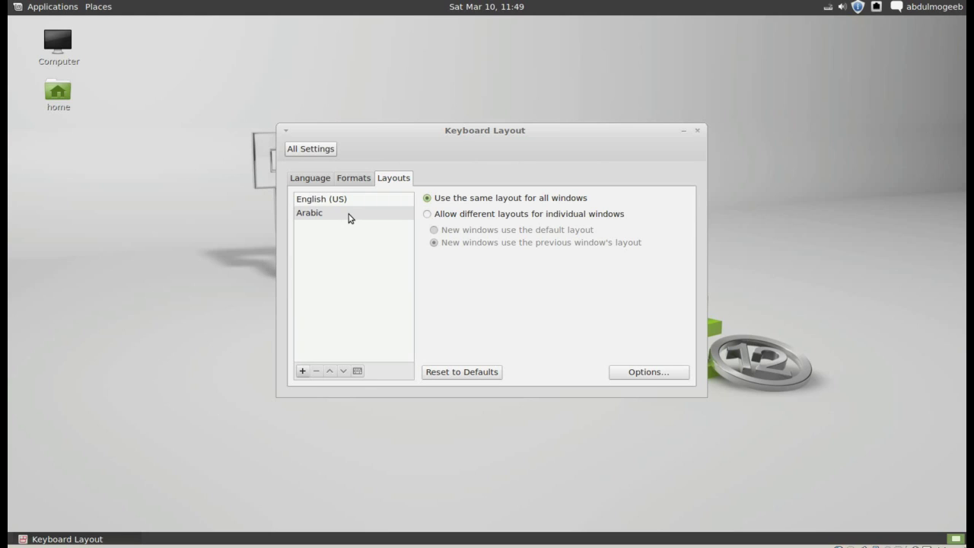
Set Alt+Shift as the key combination to change the keyboard layout, and close the Keyboard Layout settings
{"action": "left_click", "coordinate": [659, 372]}
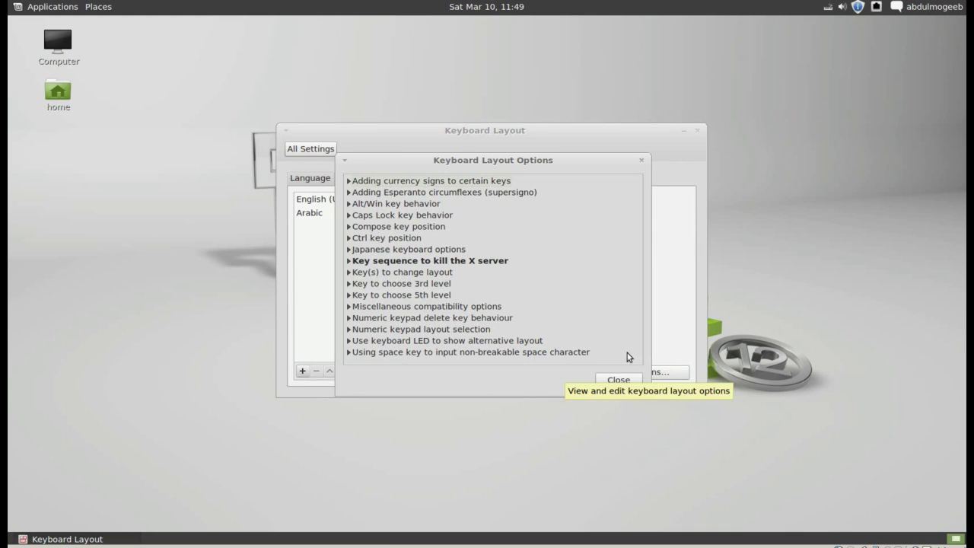
{"action": "left_click", "coordinate": [369, 272]}
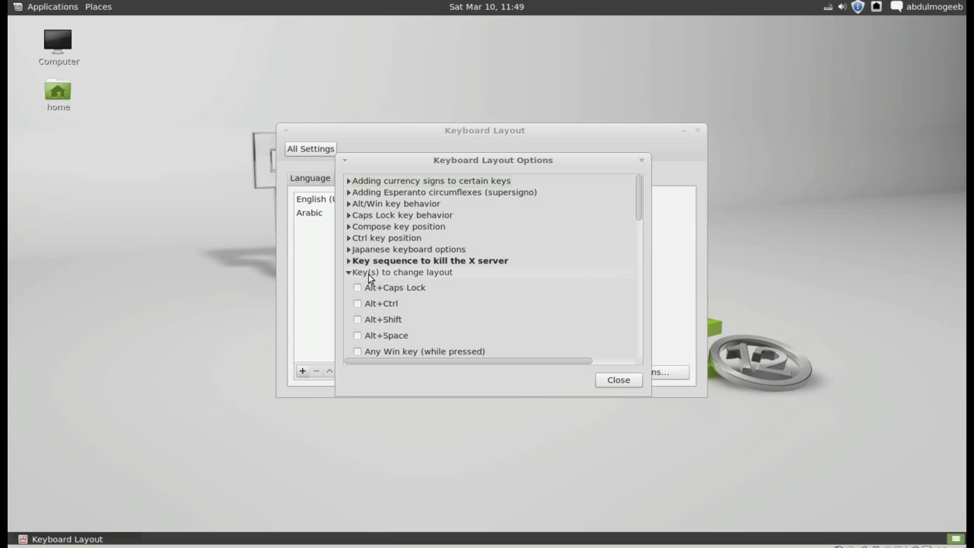
{"action": "left_click", "coordinate": [356, 320]}
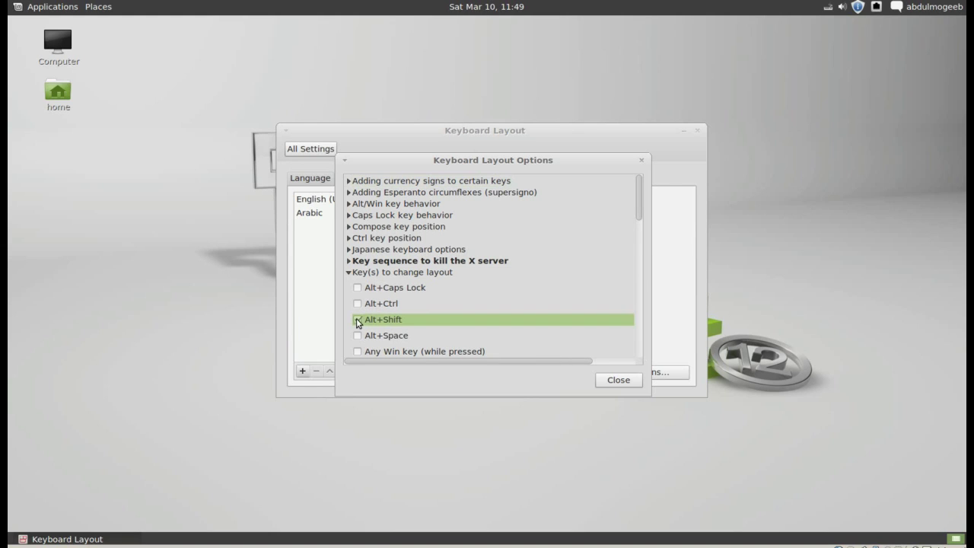
{"action": "scroll", "coordinate": [368, 328], "scroll_direction": "down", "scroll_amount": 5}
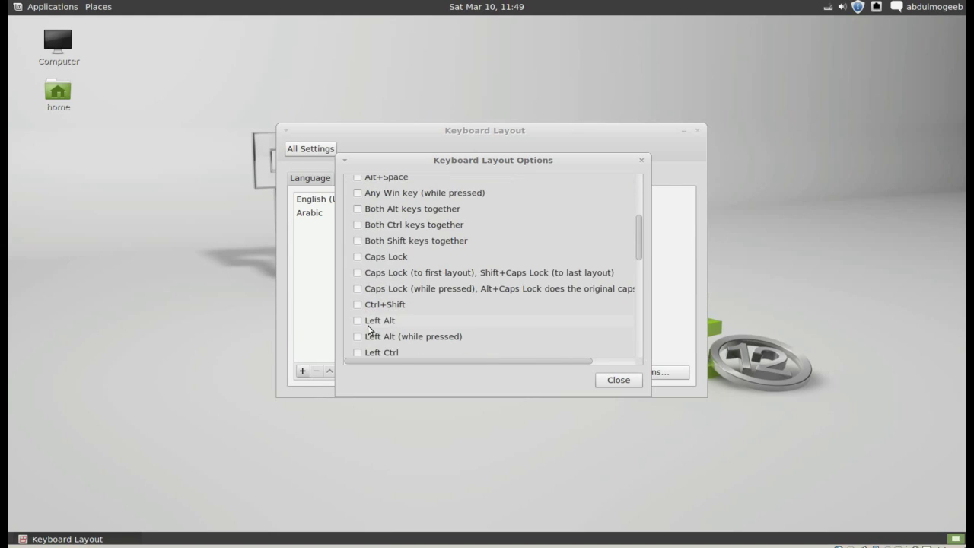
{"action": "scroll", "coordinate": [368, 329], "scroll_direction": "down", "scroll_amount": 2}
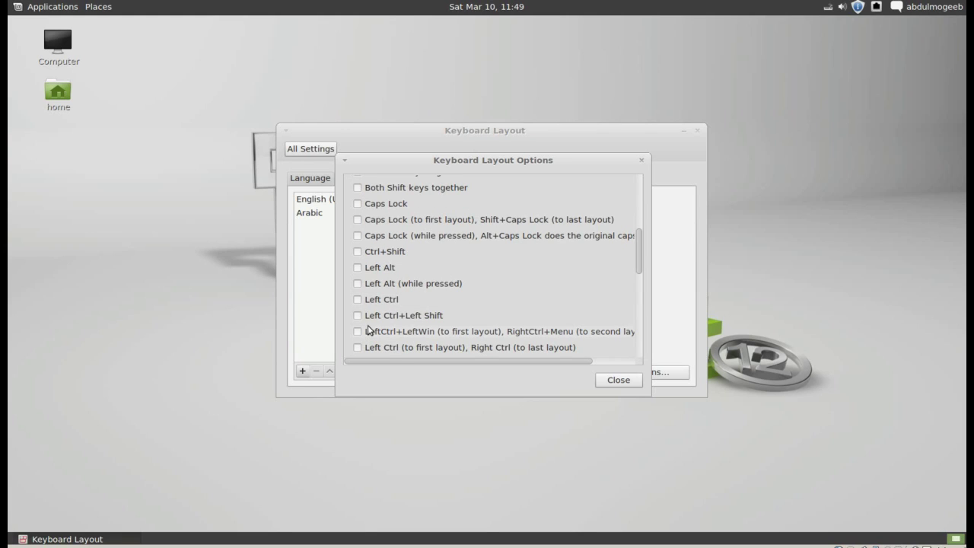
{"action": "scroll", "coordinate": [368, 329], "scroll_direction": "down", "scroll_amount": 2}
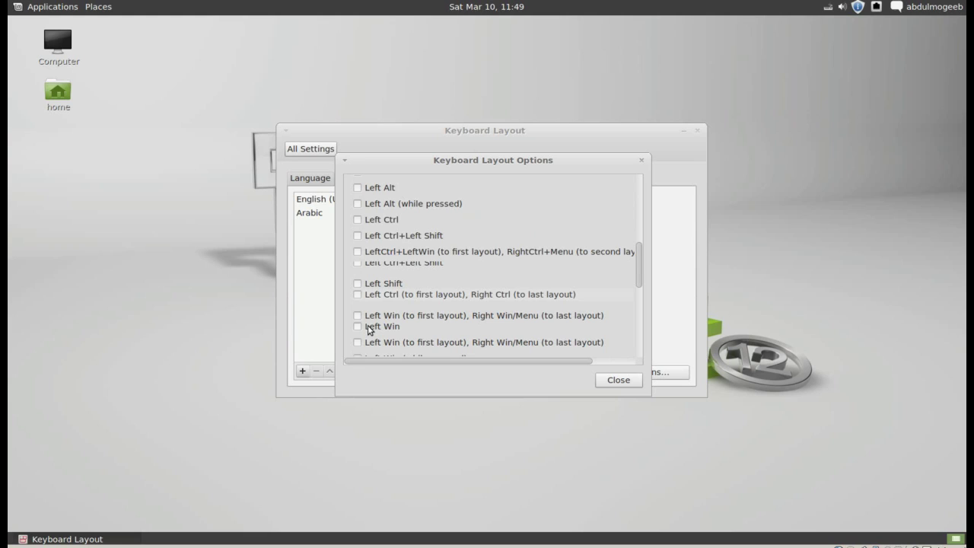
{"action": "scroll", "coordinate": [368, 329], "scroll_direction": "down", "scroll_amount": 8}
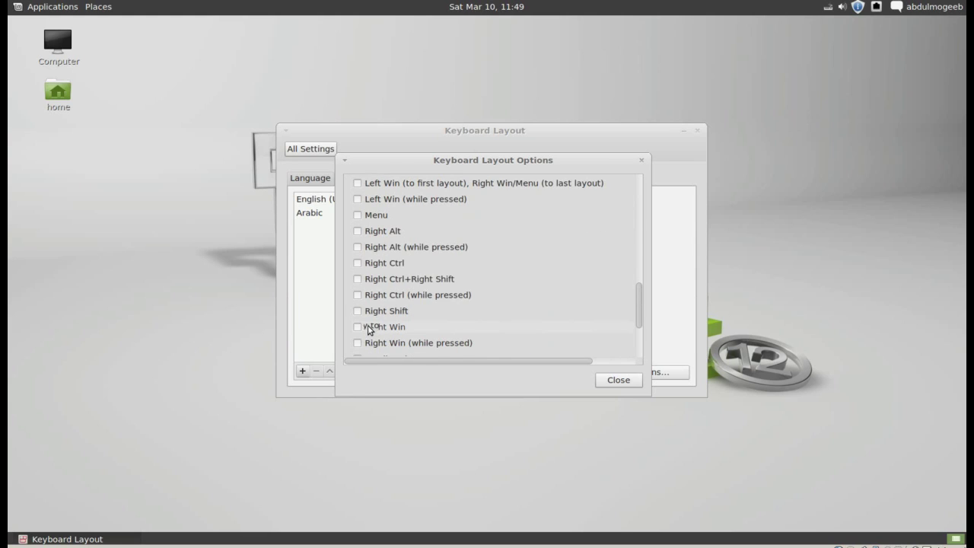
{"action": "scroll", "coordinate": [369, 329], "scroll_direction": "up", "scroll_amount": 3}
{"action": "scroll", "coordinate": [359, 269], "scroll_direction": "up", "scroll_amount": 2}
{"action": "scroll", "coordinate": [359, 269], "scroll_direction": "up", "scroll_amount": 8}
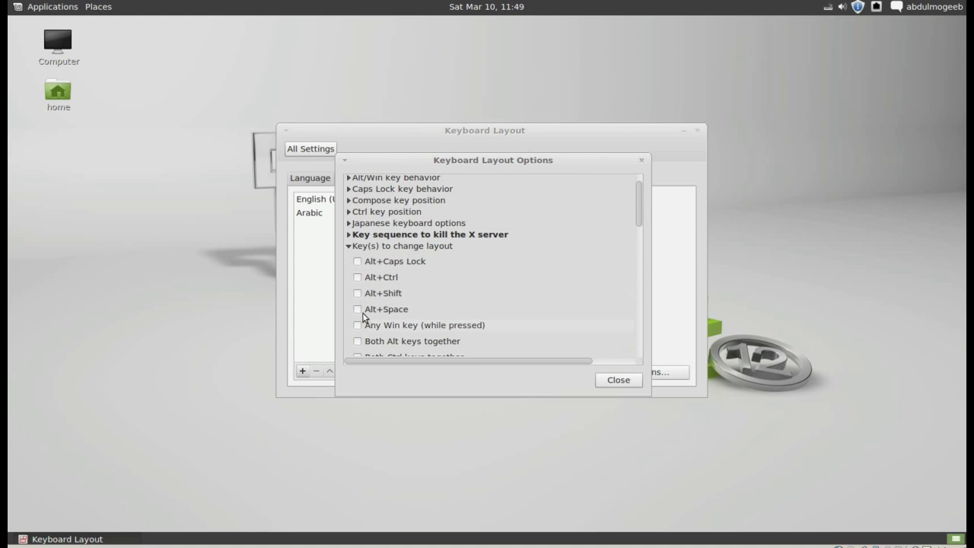
{"action": "left_click", "coordinate": [369, 294]}
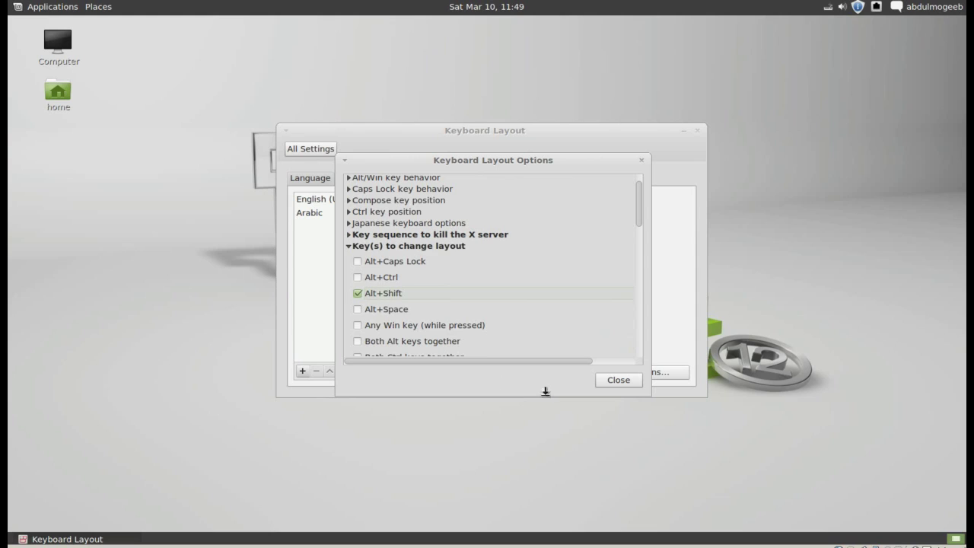
{"action": "left_click", "coordinate": [616, 381]}
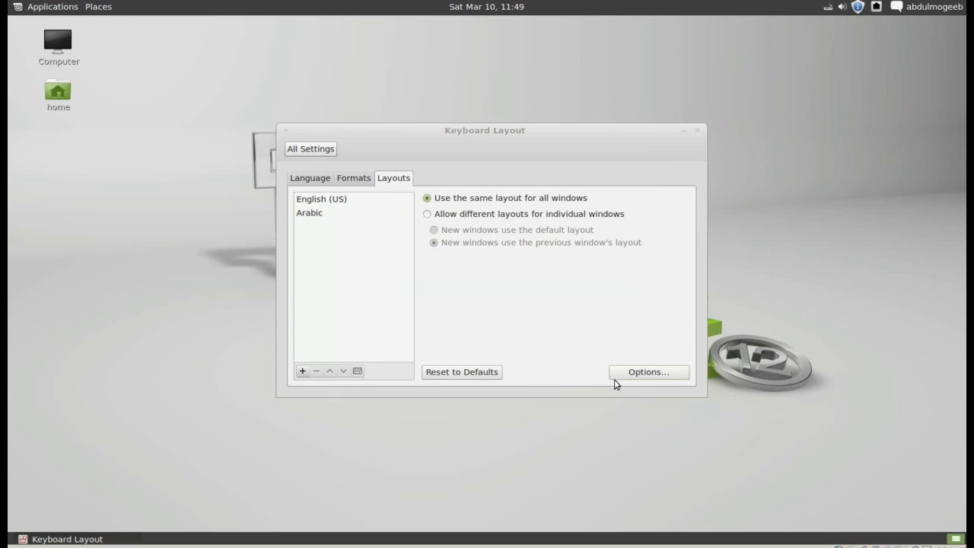
{"action": "left_click", "coordinate": [698, 133]}
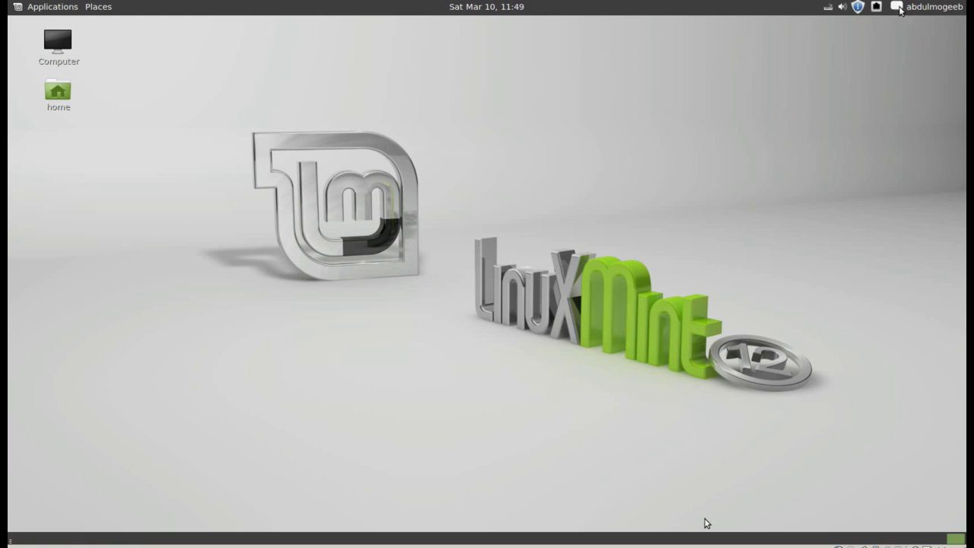
Log out of the current session and choose the GNOME Classic (No effects) session at the login screen
{"action": "left_click", "coordinate": [900, 10]}
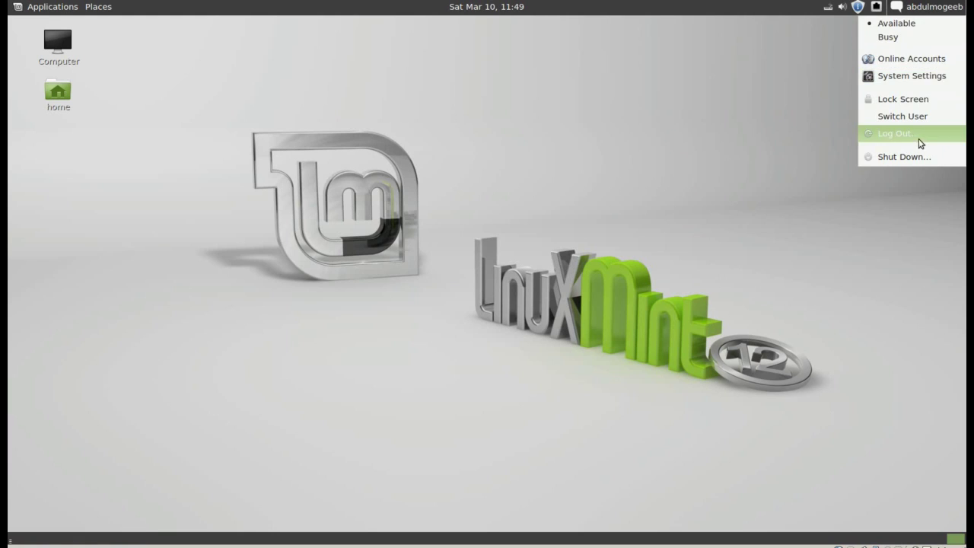
{"action": "left_click", "coordinate": [895, 134]}
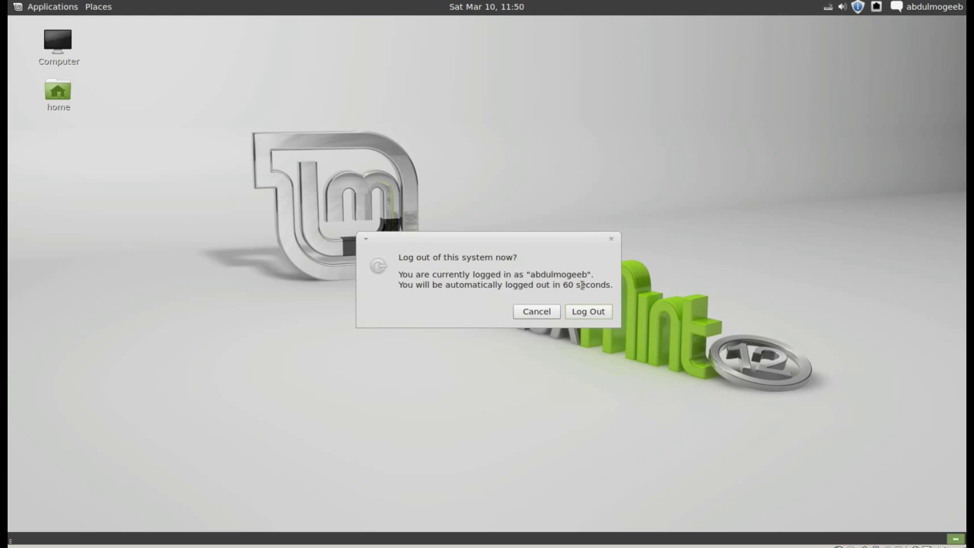
{"action": "left_click", "coordinate": [599, 312]}
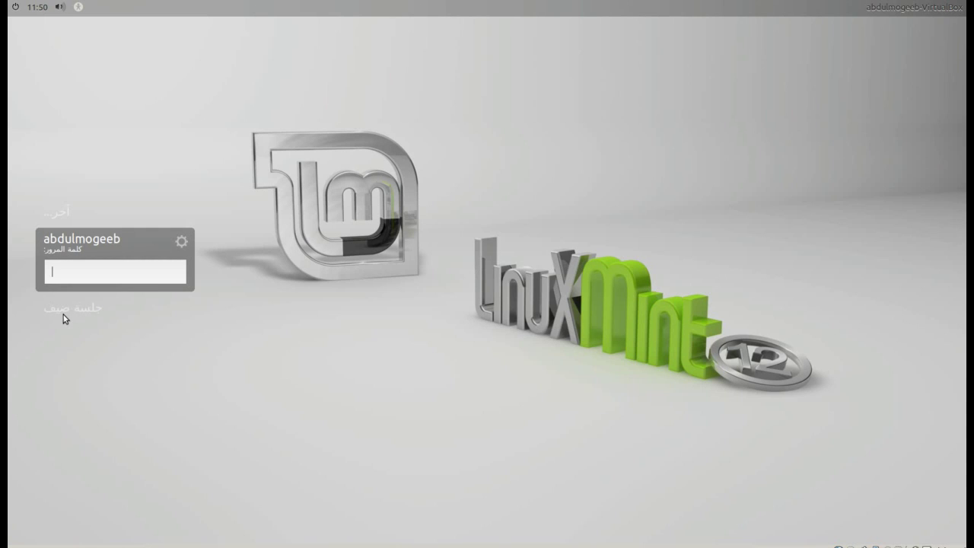
{"action": "left_click", "coordinate": [182, 241]}
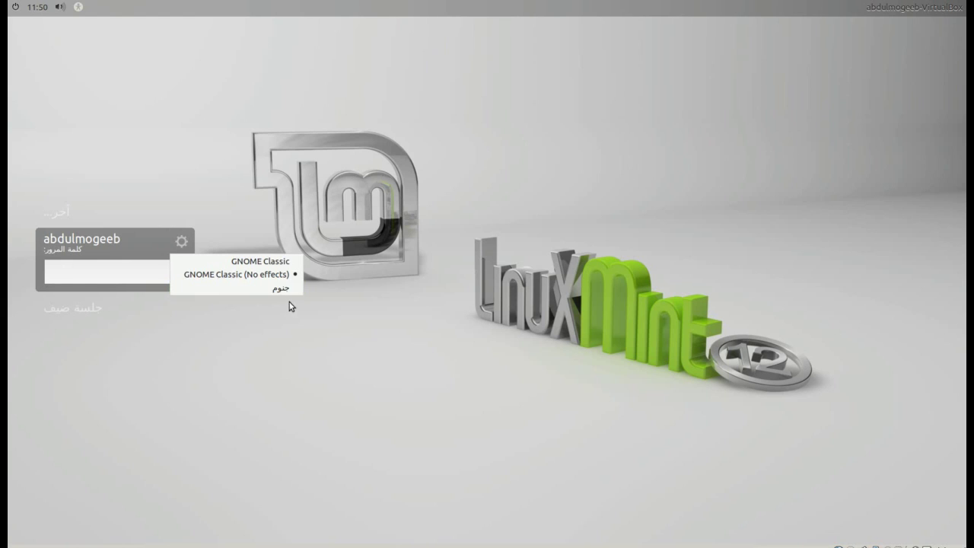
{"action": "left_click", "coordinate": [261, 275]}
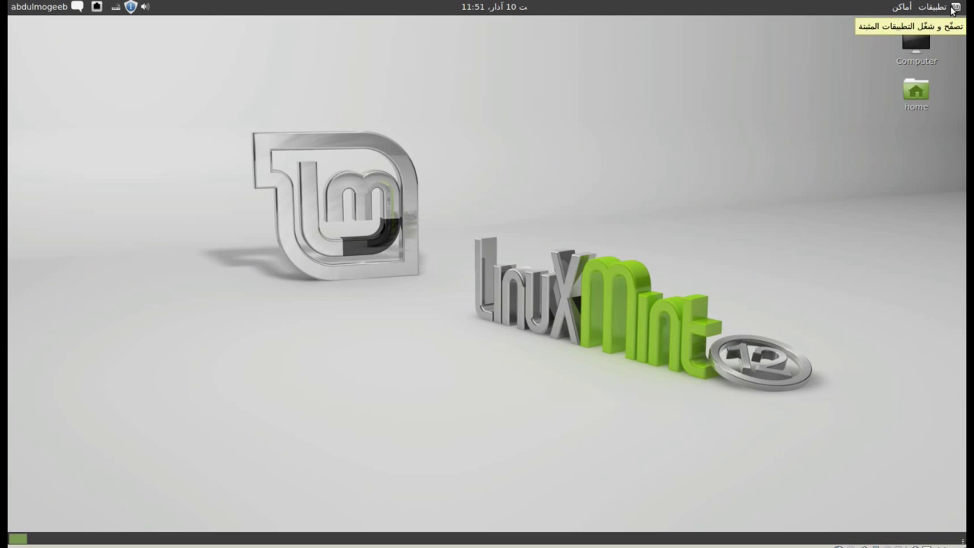
Open the Synaptic Package Manager, authenticating with the account password, check its Arabic interface, and close it
{"action": "left_click", "coordinate": [952, 10]}
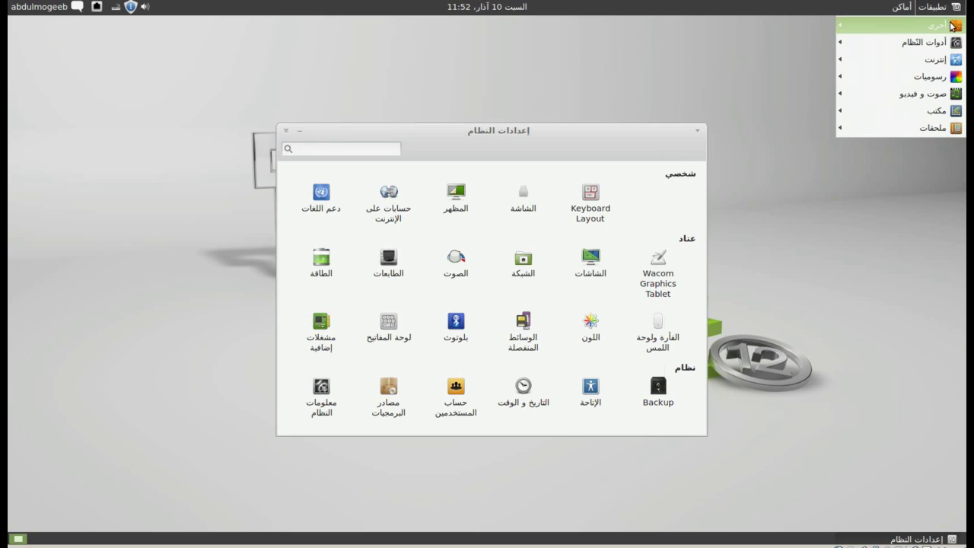
{"action": "mouse_move", "coordinate": [951, 26]}
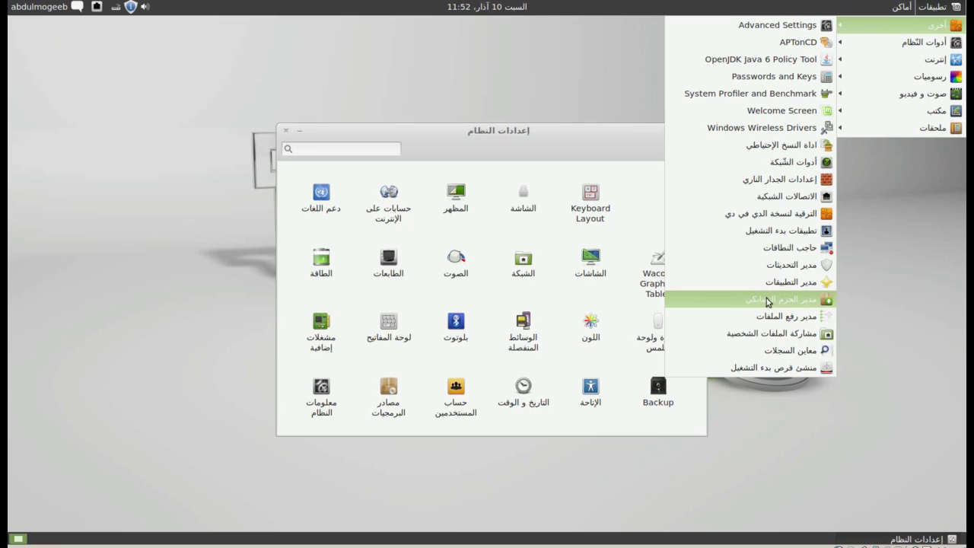
{"action": "left_click", "coordinate": [787, 306]}
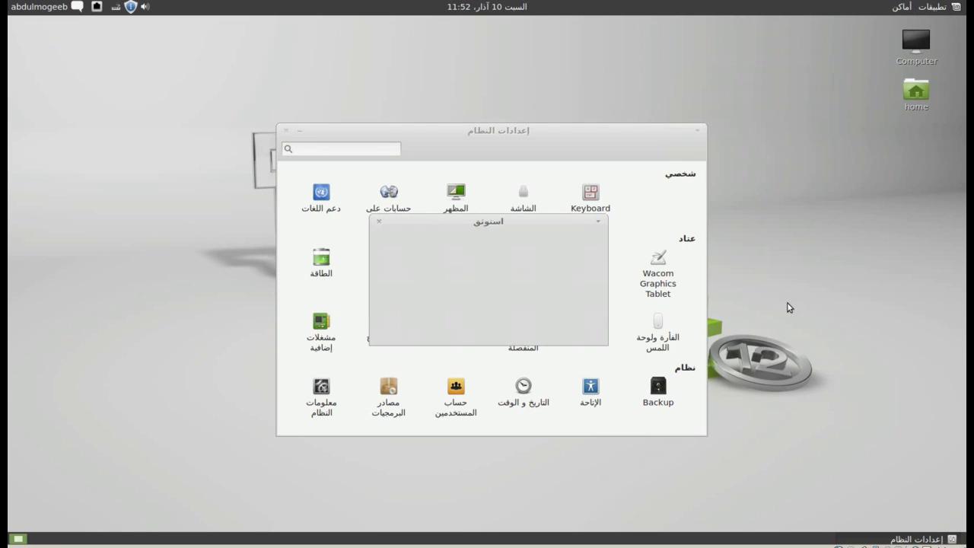
{"action": "type", "text": "••••"}
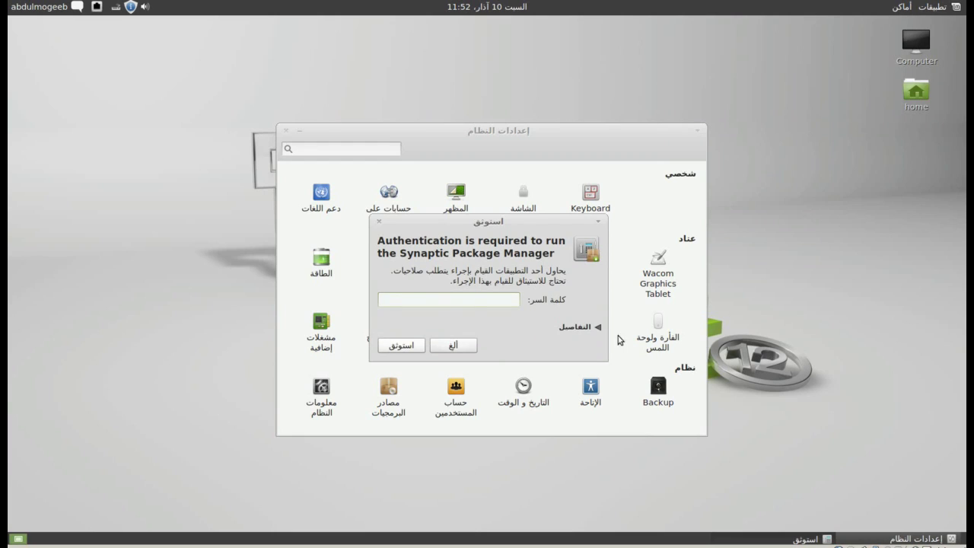
{"action": "key", "text": "Return"}
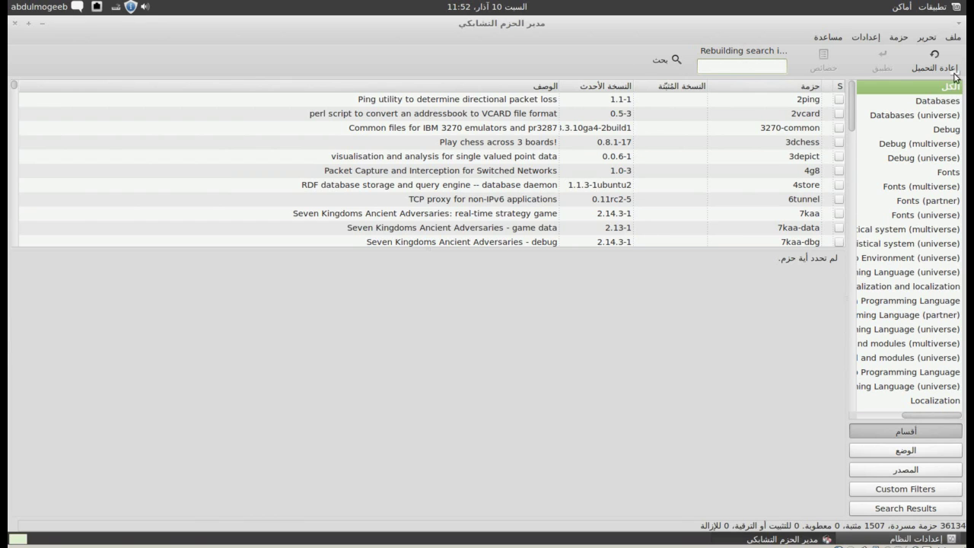
{"action": "left_click", "coordinate": [934, 61]}
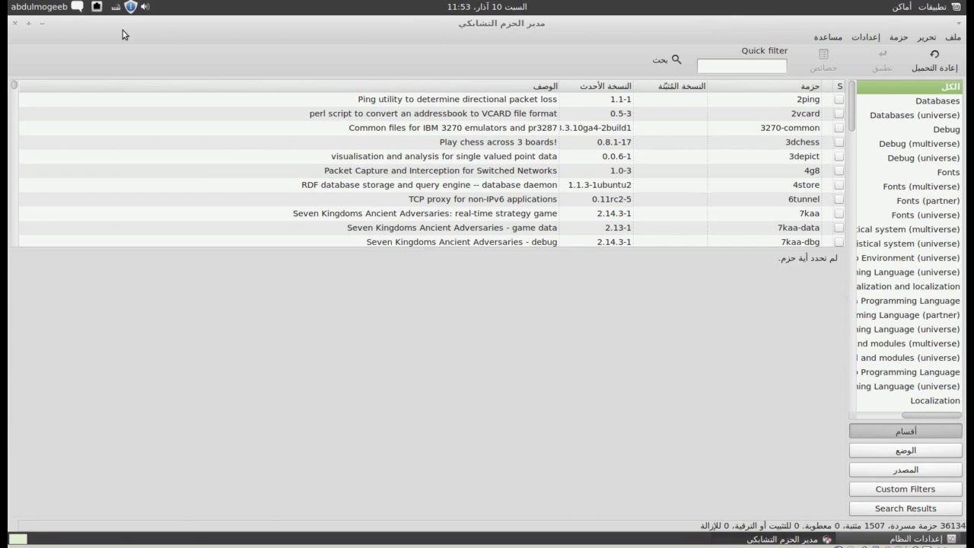
{"action": "left_click", "coordinate": [14, 24]}
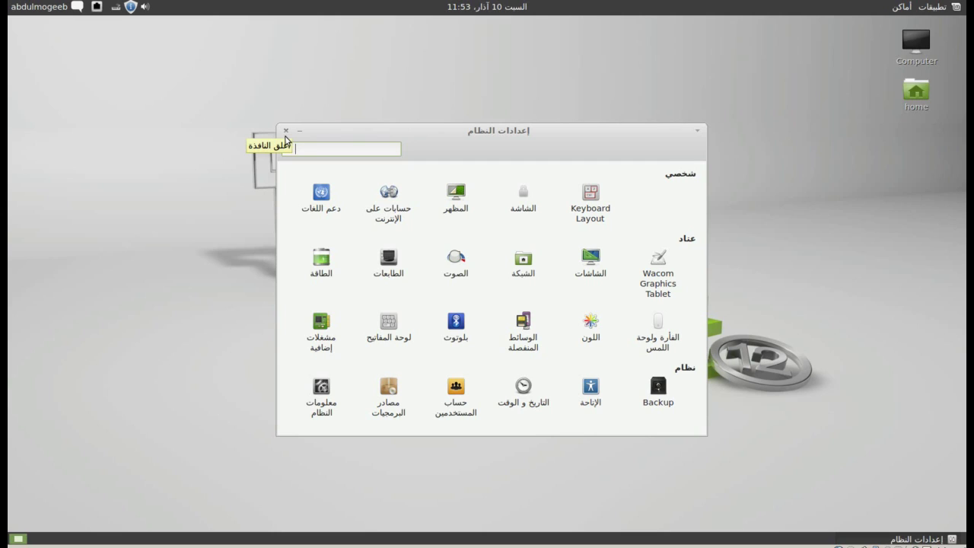
Test English and Arabic input in the System Settings search with "d" and "بسم الله", and close the window
{"action": "type", "text": "d"}
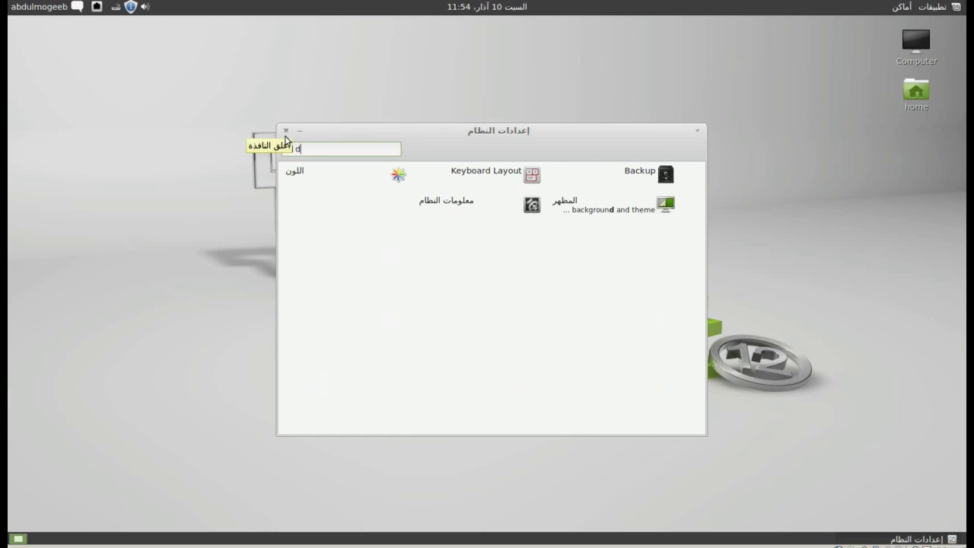
{"action": "key", "text": "BackSpace"}
{"action": "type", "text": "بسم الله"}
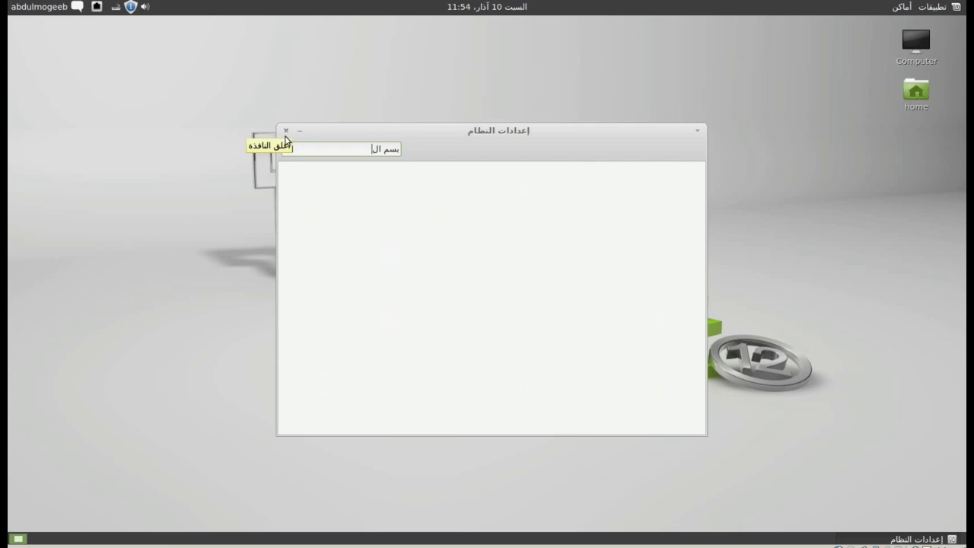
{"action": "left_click", "coordinate": [285, 130]}
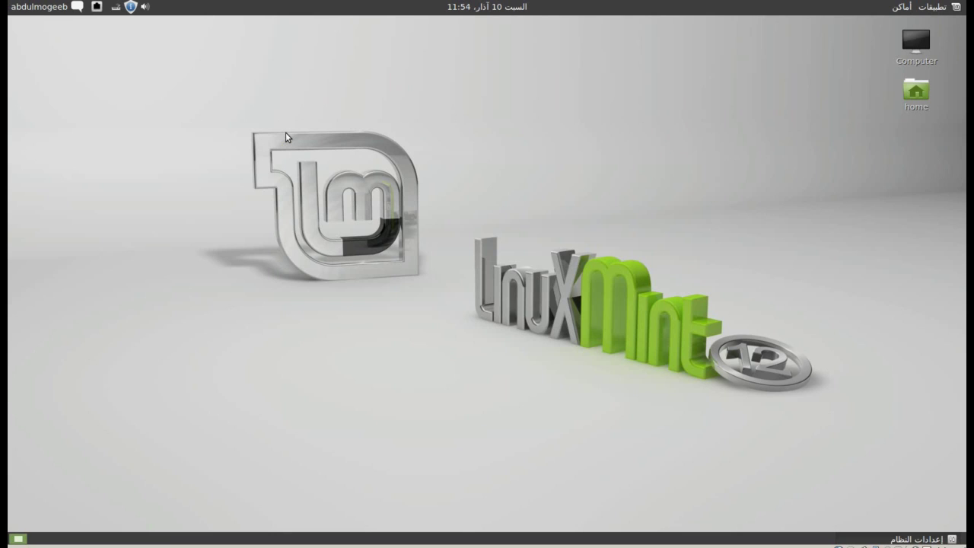
Open the desktop background settings and view the available UI themes without choosing one
{"action": "right_click", "coordinate": [478, 139]}
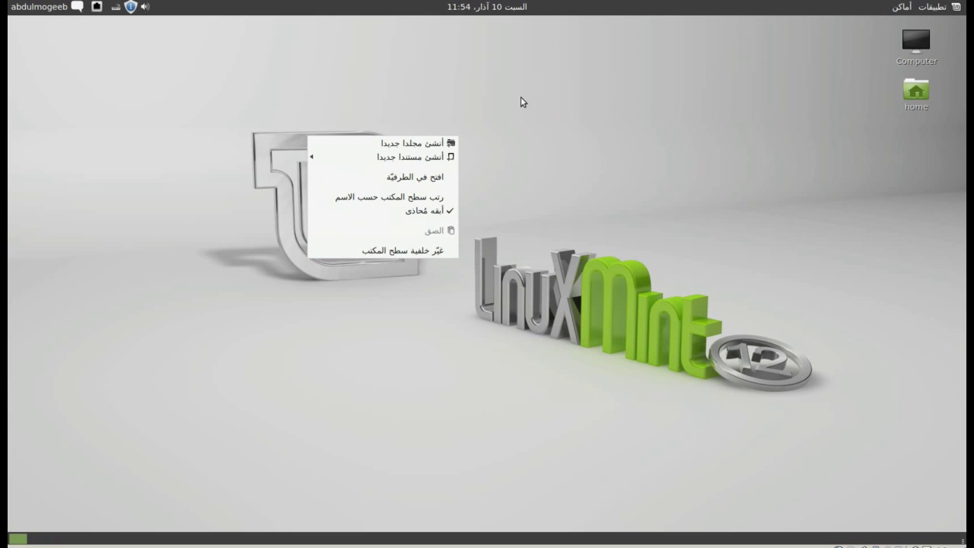
{"action": "right_click", "coordinate": [560, 121]}
{"action": "left_click", "coordinate": [550, 238]}
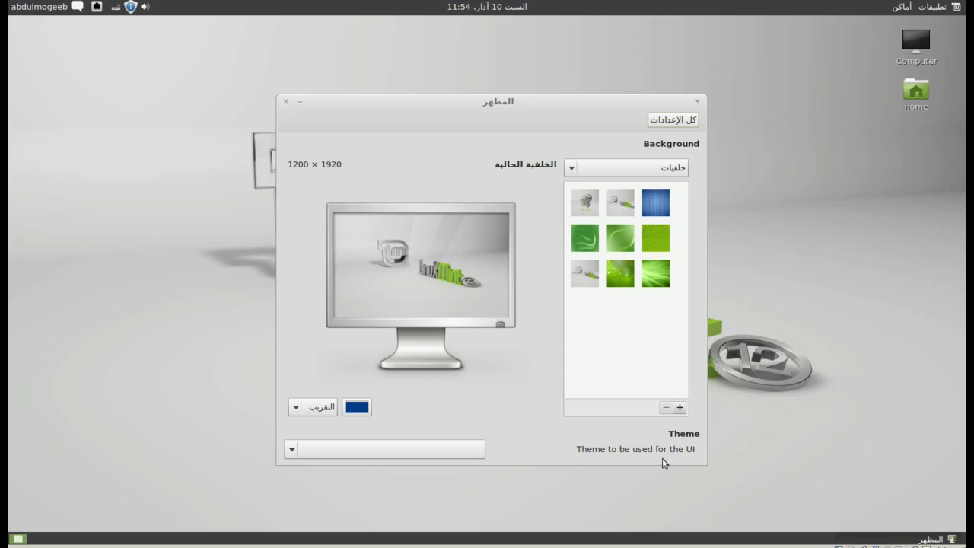
{"action": "left_click", "coordinate": [388, 455]}
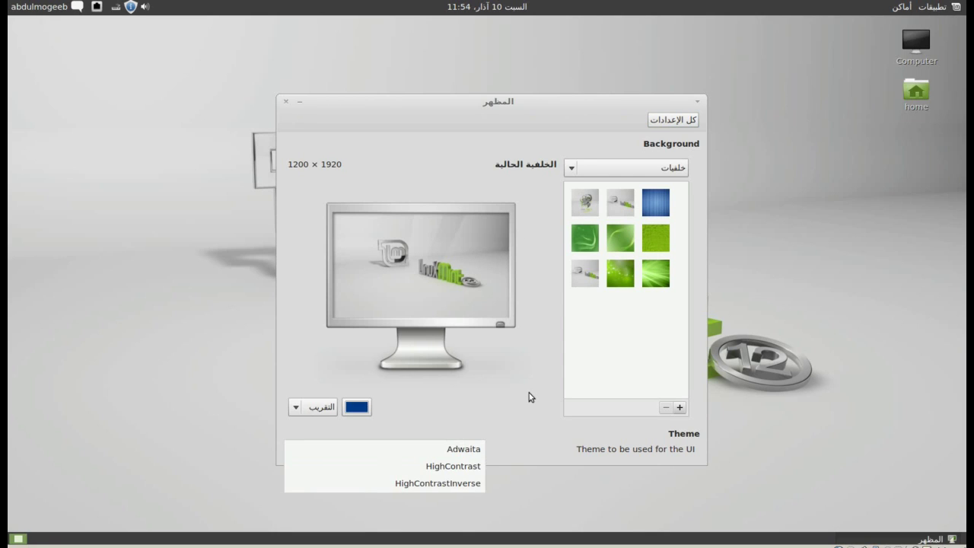
{"action": "left_click", "coordinate": [496, 396]}
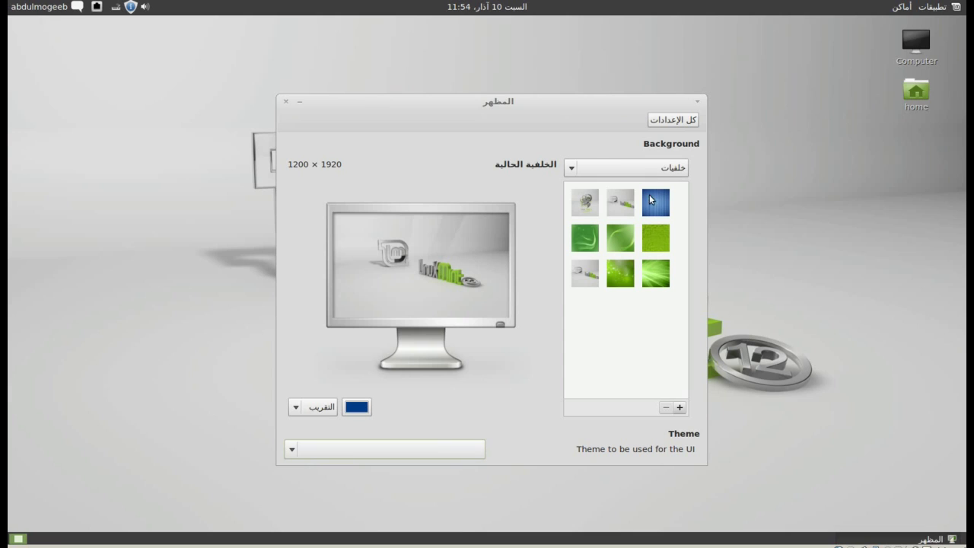
Try the Light wallpaper, and set the desktop background to Pr09studio Nature
{"action": "left_click", "coordinate": [646, 272]}
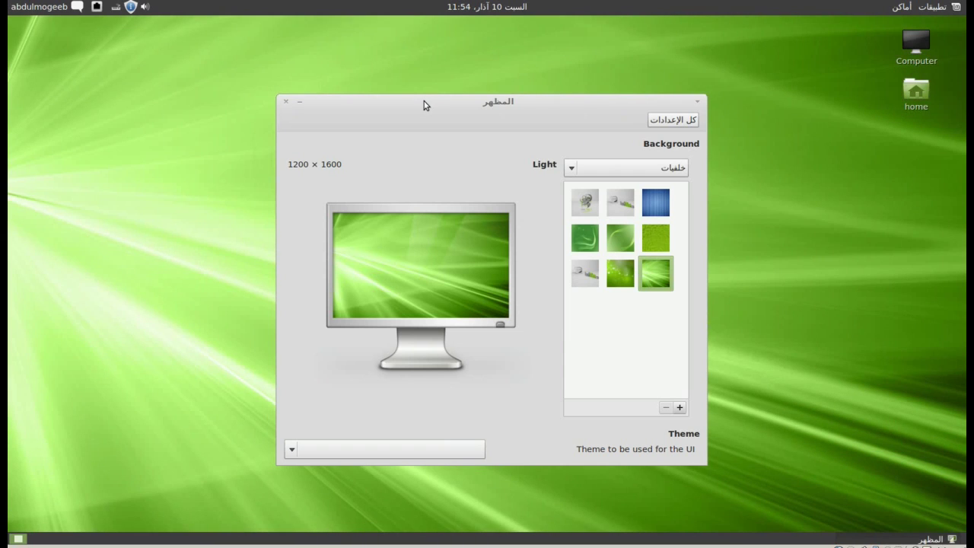
{"action": "left_click_drag", "start_coordinate": [424, 102], "coordinate": [376, 79]}
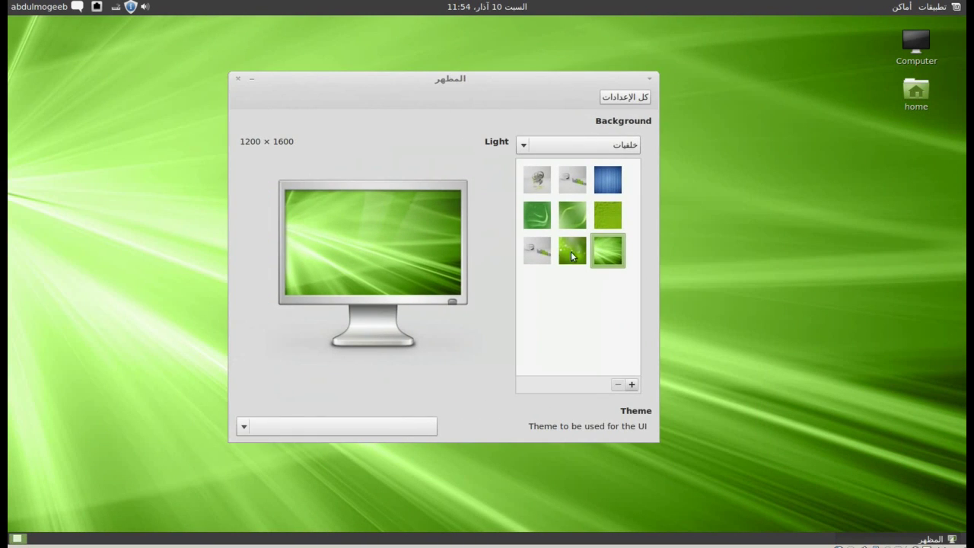
{"action": "key", "text": "Left"}
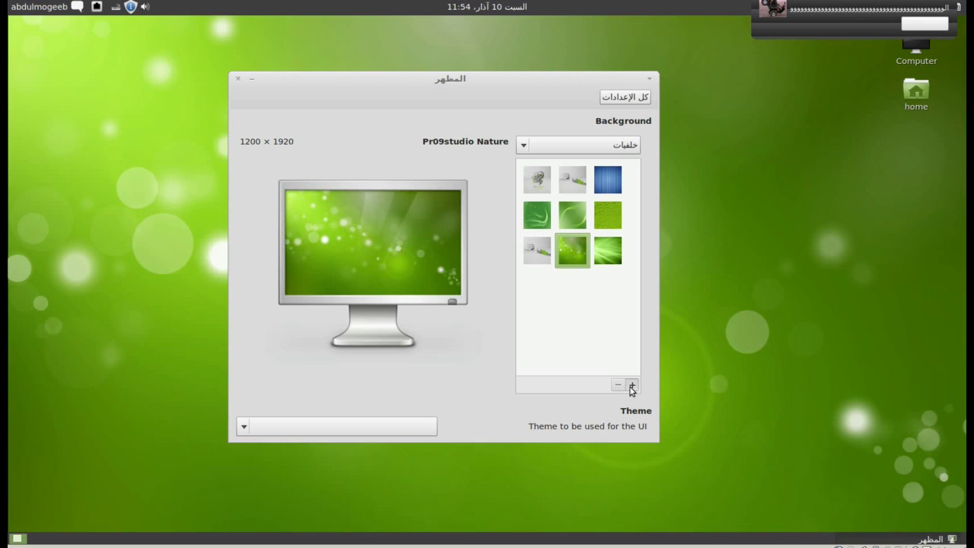
Browse the Desktop and Pictures folders for more wallpaper images without adding any, and close the appearance settings
{"action": "left_click", "coordinate": [630, 386]}
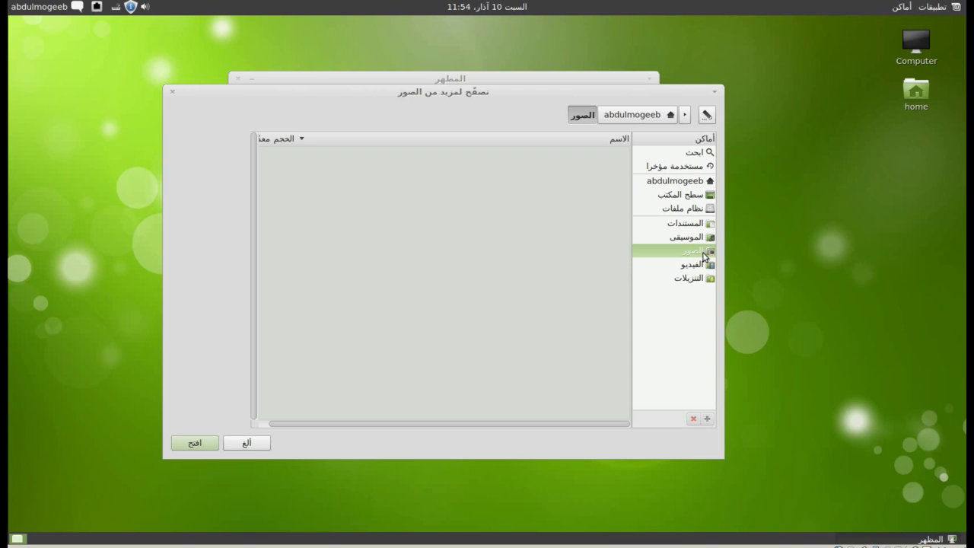
{"action": "left_click", "coordinate": [704, 194]}
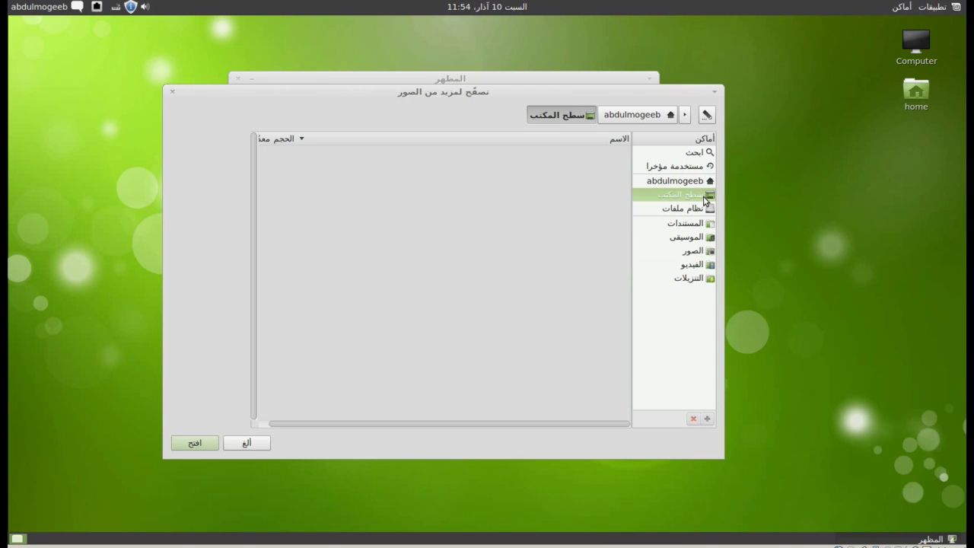
{"action": "left_click", "coordinate": [701, 250]}
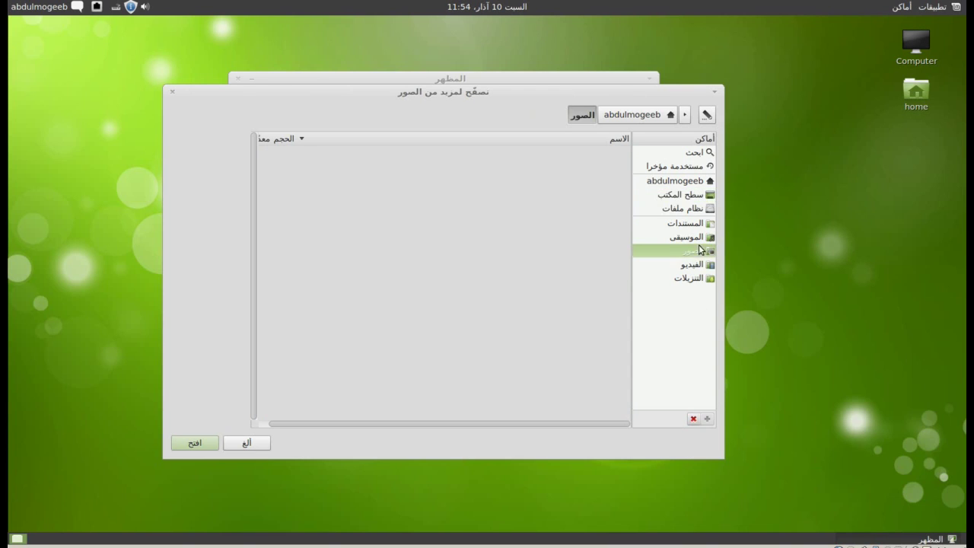
{"action": "left_click", "coordinate": [247, 442]}
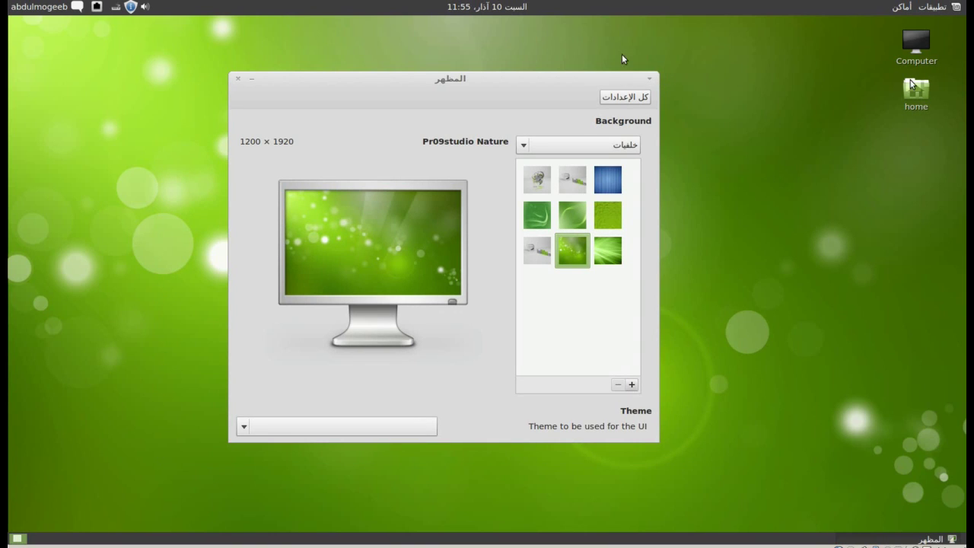
{"action": "left_click", "coordinate": [238, 79]}
Open a terminal from the Accessories applications
{"action": "left_click", "coordinate": [932, 7]}
{"action": "mouse_move", "coordinate": [912, 125]}
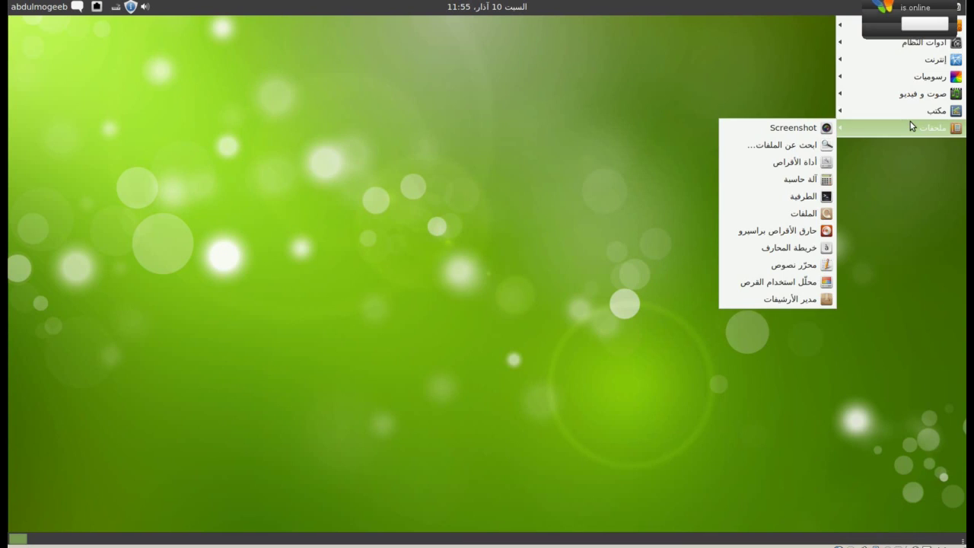
{"action": "left_click", "coordinate": [824, 197]}
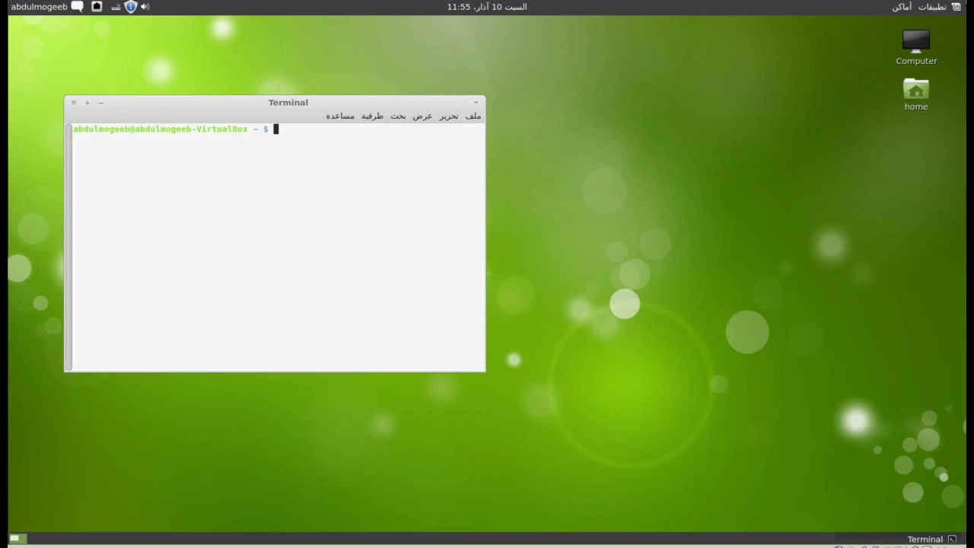
Run gnome-tweak-tool in the terminal, minimize the terminal, and move the Advanced Settings window into the free desktop area
{"action": "type", "text": "gno"}
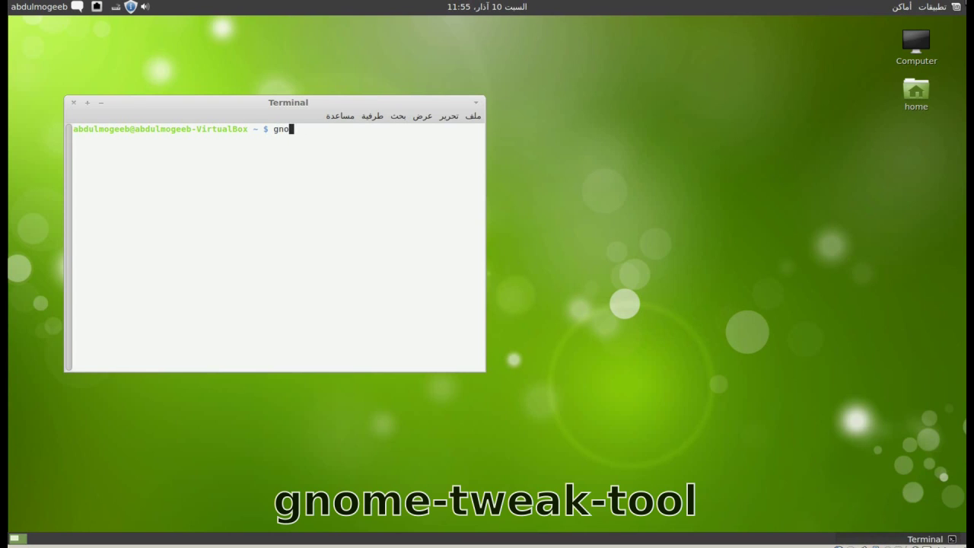
{"action": "type", "text": "me-tw"}
{"action": "key", "text": "Tab"}
{"action": "key", "text": "Return"}
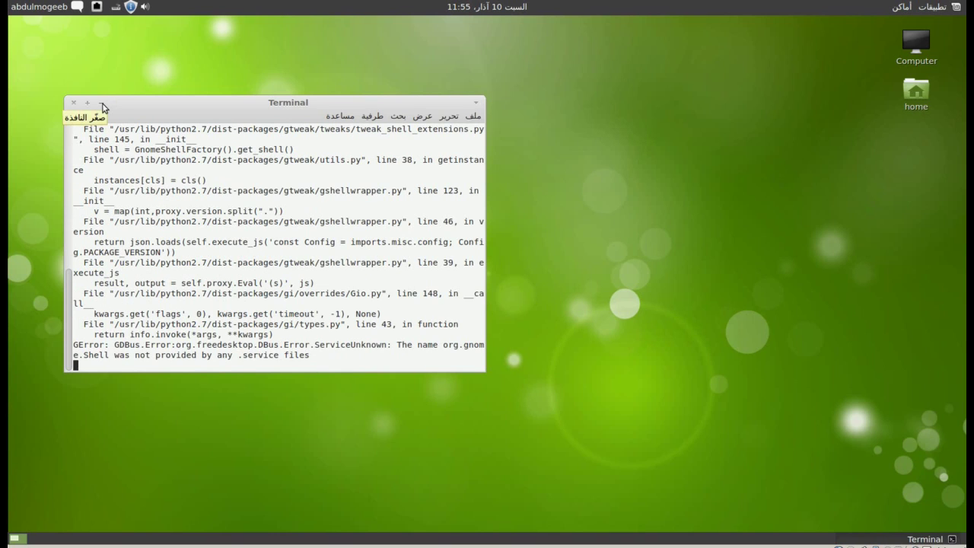
{"action": "left_click", "coordinate": [102, 105]}
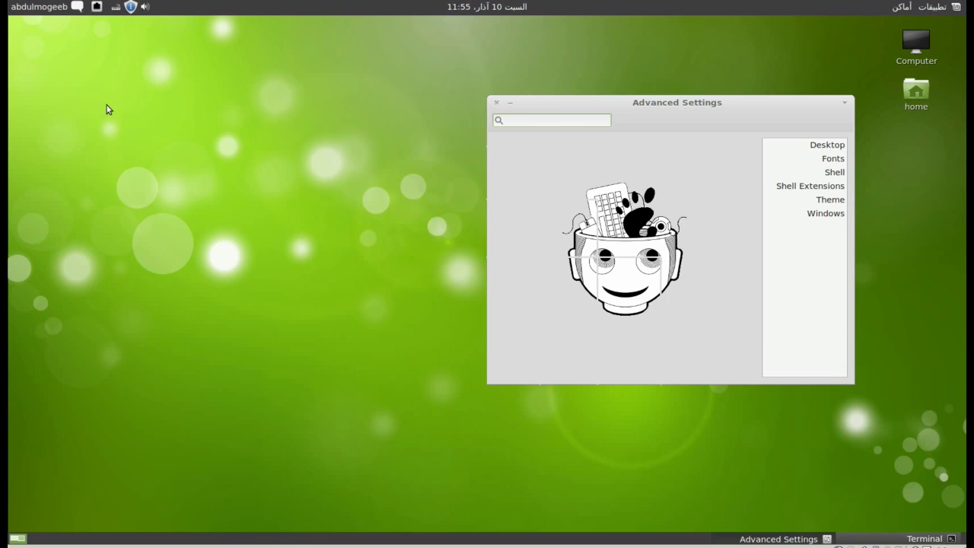
{"action": "left_click_drag", "start_coordinate": [732, 102], "coordinate": [376, 79]}
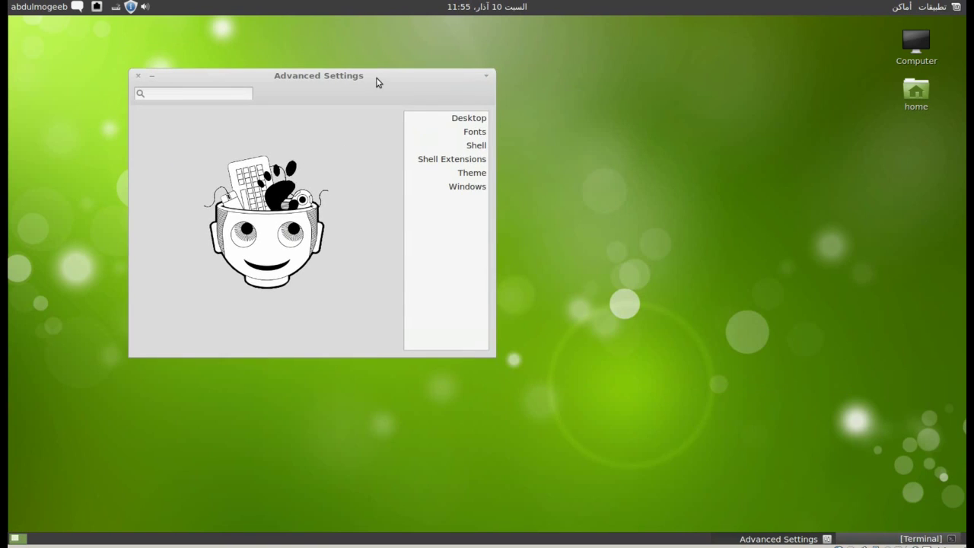
Hide the Computer icon on the desktop through the Desktop settings and show it again
{"action": "left_click", "coordinate": [446, 116]}
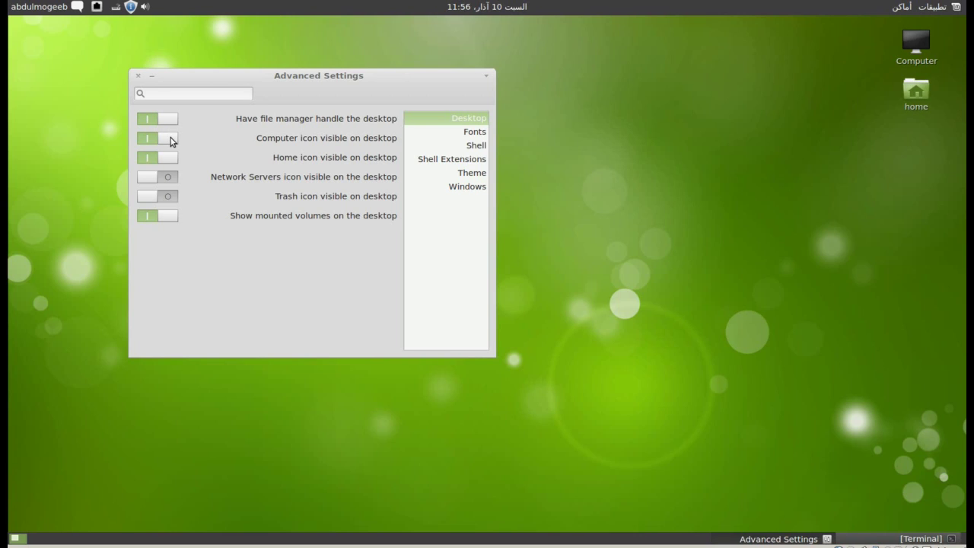
{"action": "left_click", "coordinate": [172, 139]}
{"action": "left_click", "coordinate": [172, 139]}
View the font settings, and open the theme settings with the window moved toward the middle of the desktop
{"action": "left_click", "coordinate": [470, 135]}
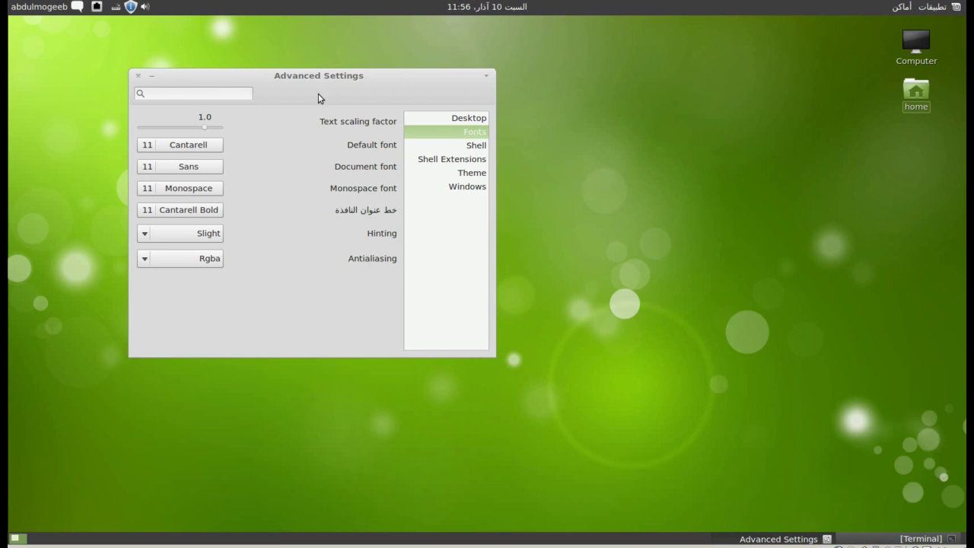
{"action": "left_click", "coordinate": [465, 173]}
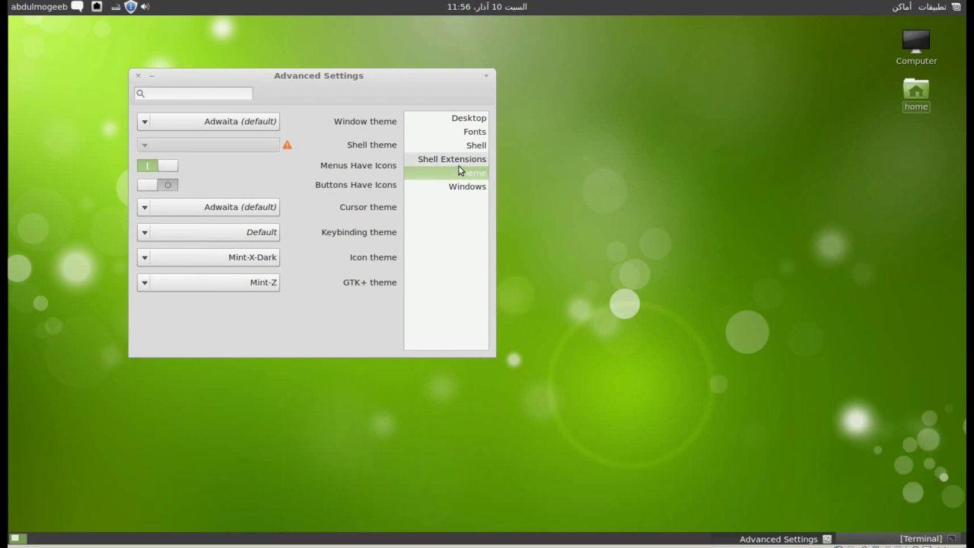
{"action": "left_click_drag", "start_coordinate": [356, 82], "coordinate": [554, 79]}
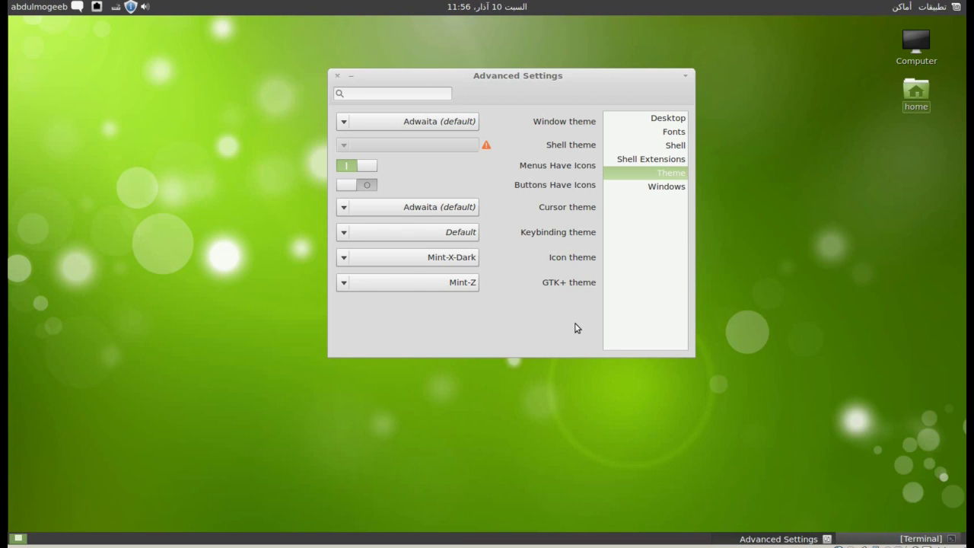
Try the Adwaita GTK+ theme, look through the other available themes, and set the GTK+ theme back to Mint-Z
{"action": "left_click", "coordinate": [461, 280]}
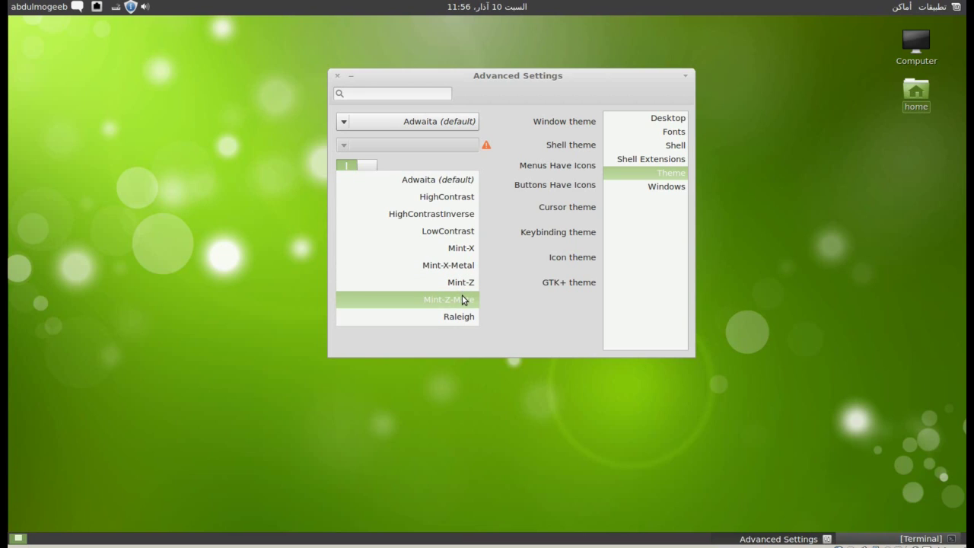
{"action": "left_click", "coordinate": [456, 180]}
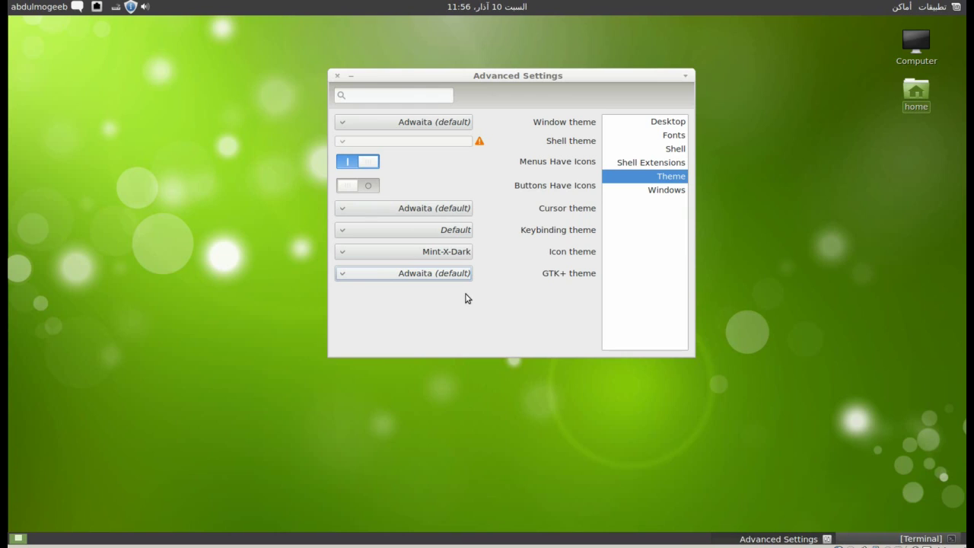
{"action": "left_click", "coordinate": [463, 275]}
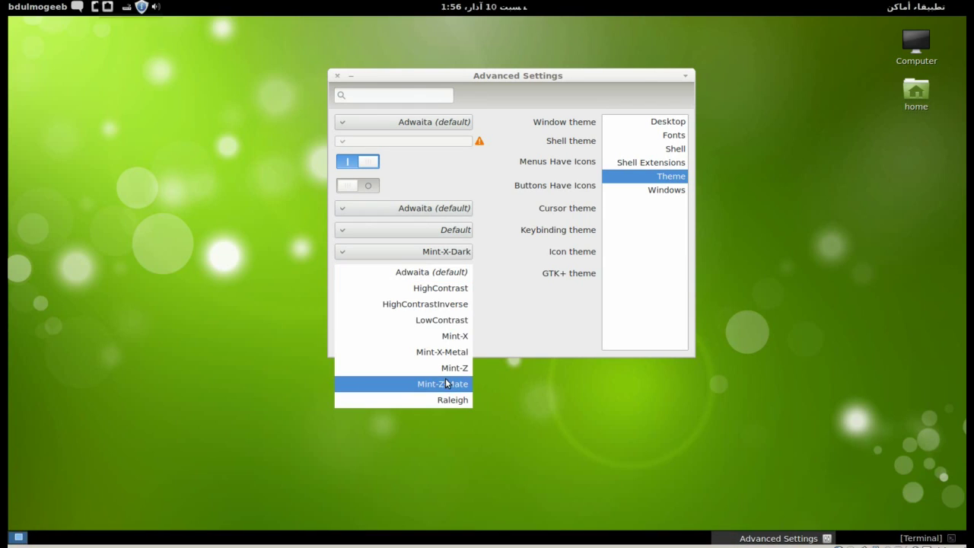
{"action": "left_click", "coordinate": [553, 108]}
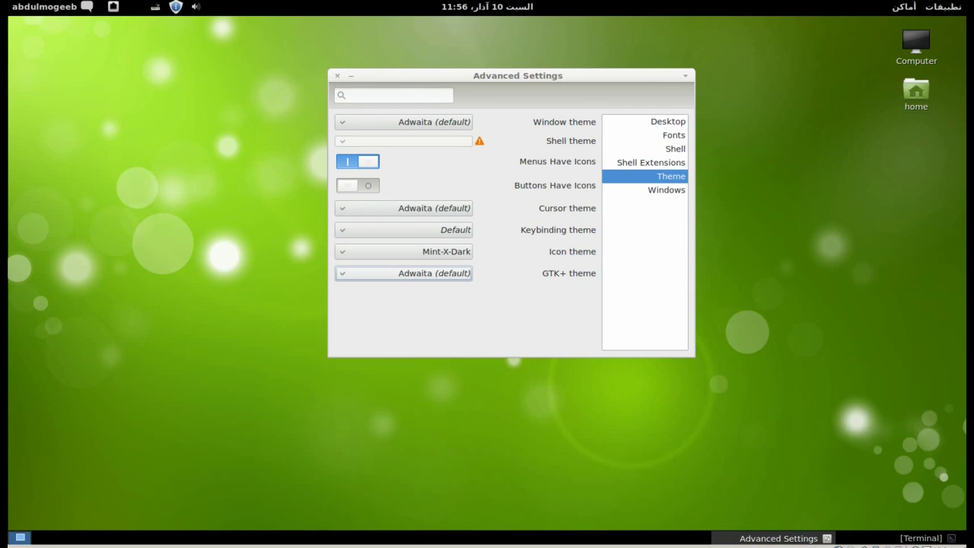
{"action": "left_click", "coordinate": [444, 274]}
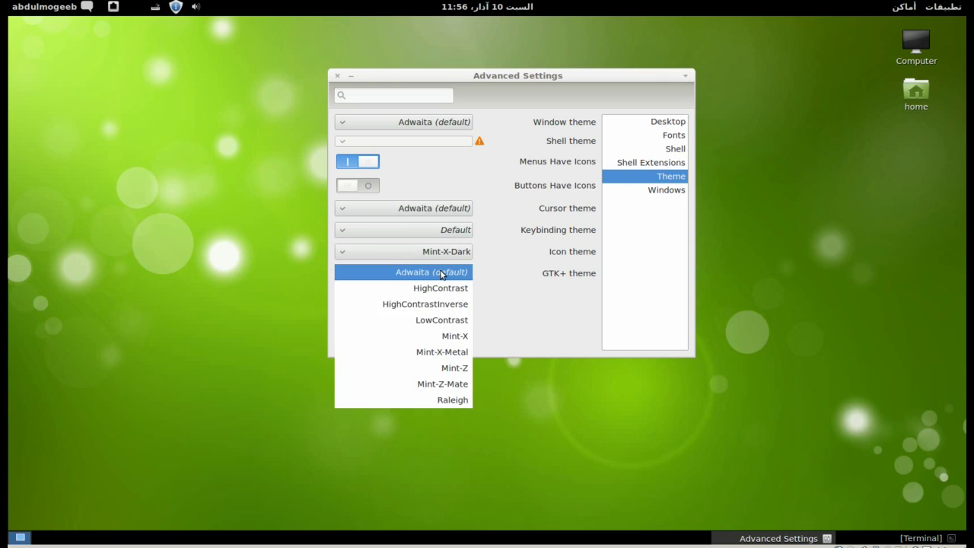
{"action": "left_click", "coordinate": [425, 370]}
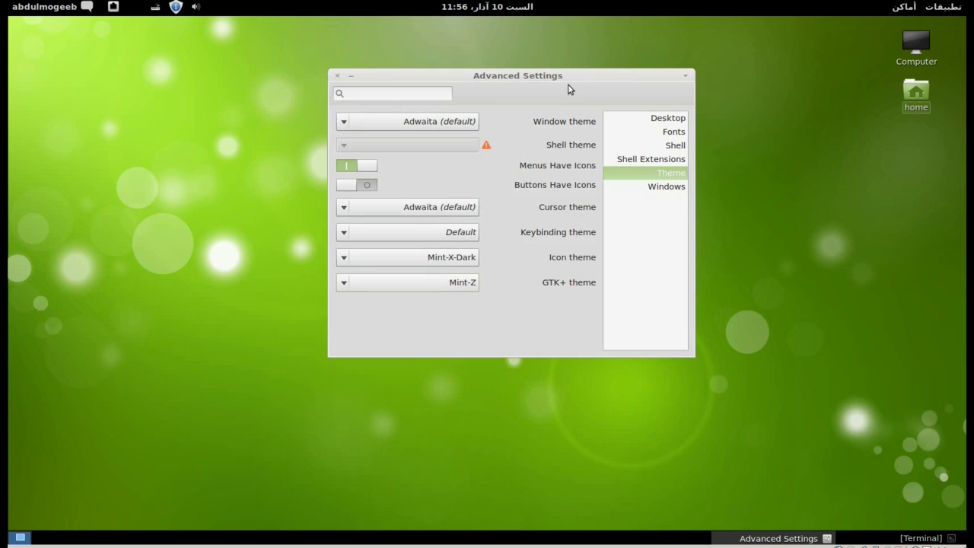
Try the Mint-Z window theme, and set the window theme to Mint-X
{"action": "left_click", "coordinate": [458, 122]}
{"action": "left_click", "coordinate": [433, 361]}
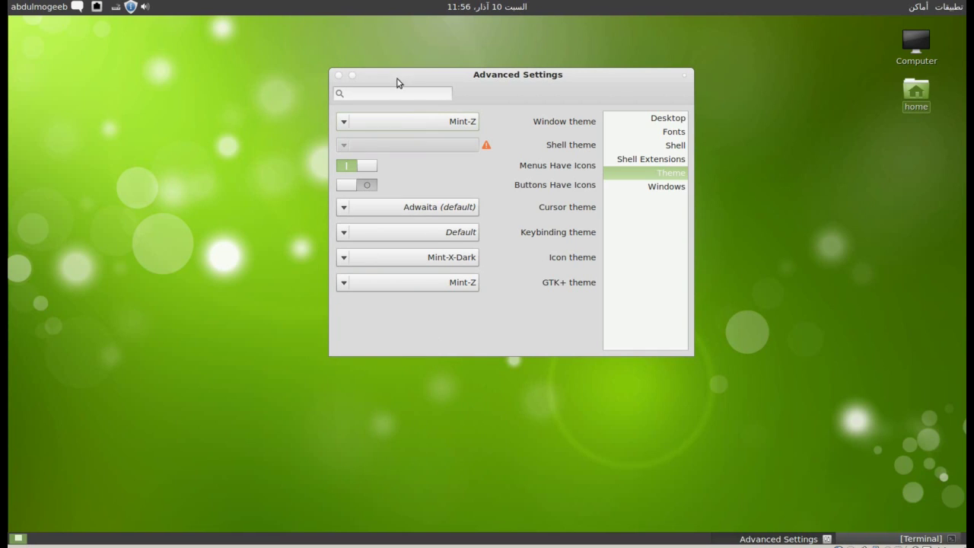
{"action": "left_click", "coordinate": [422, 120]}
{"action": "left_click", "coordinate": [424, 113]}
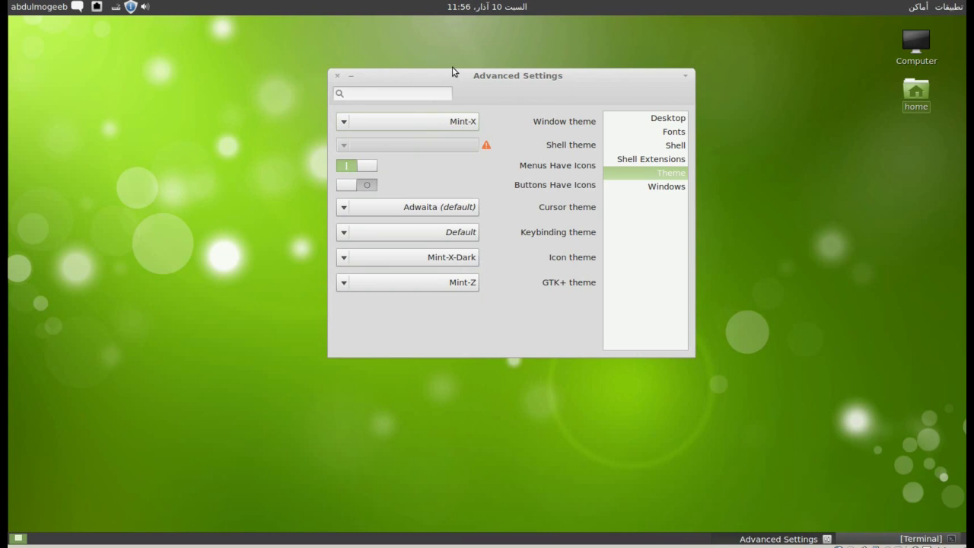
View the Windows settings for title bar actions and focus mode, and close Advanced Settings
{"action": "left_click", "coordinate": [664, 186]}
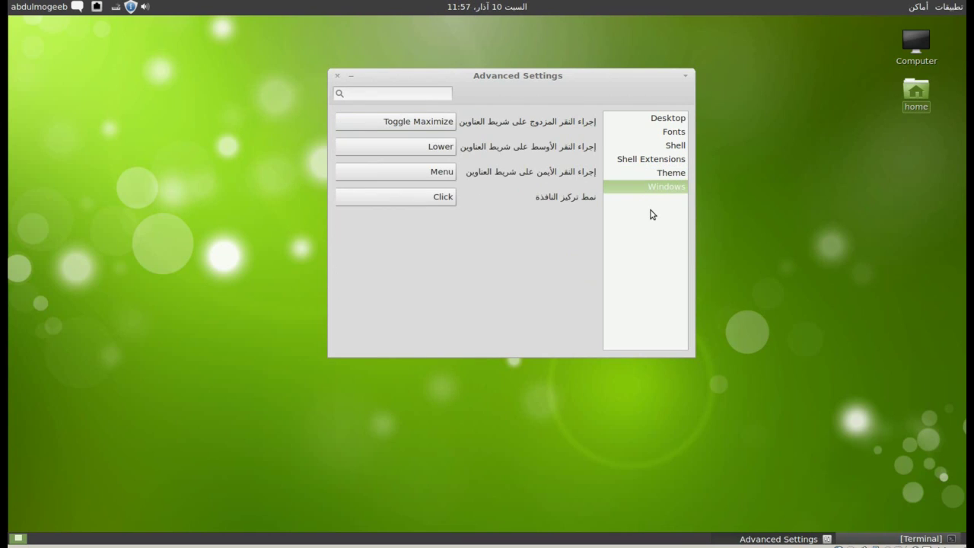
{"action": "left_click", "coordinate": [338, 77]}
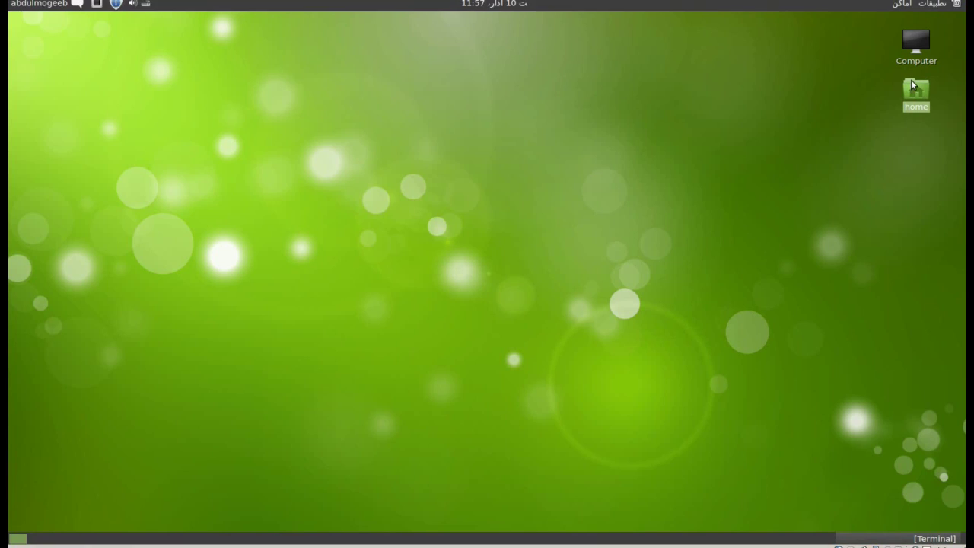
Open the home folder from the desktop, show its hidden files, and maximize the file manager window
{"action": "double_click", "coordinate": [914, 88]}
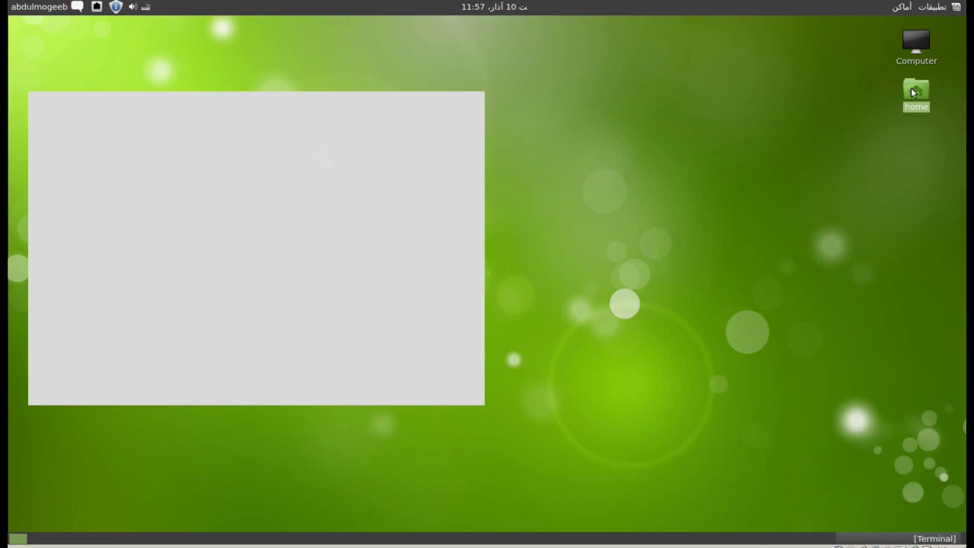
{"action": "left_click_drag", "start_coordinate": [304, 84], "coordinate": [605, 79]}
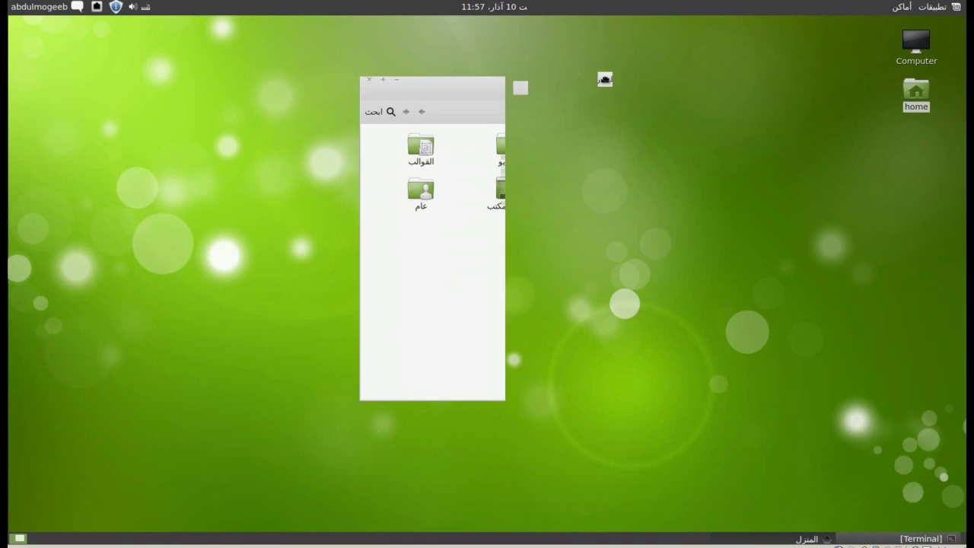
{"action": "left_click", "coordinate": [757, 92]}
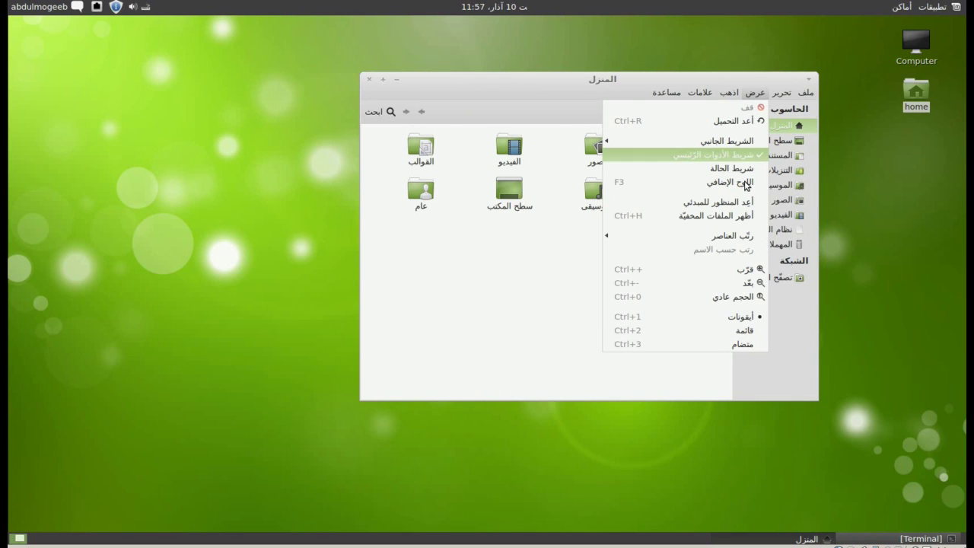
{"action": "left_click", "coordinate": [737, 216]}
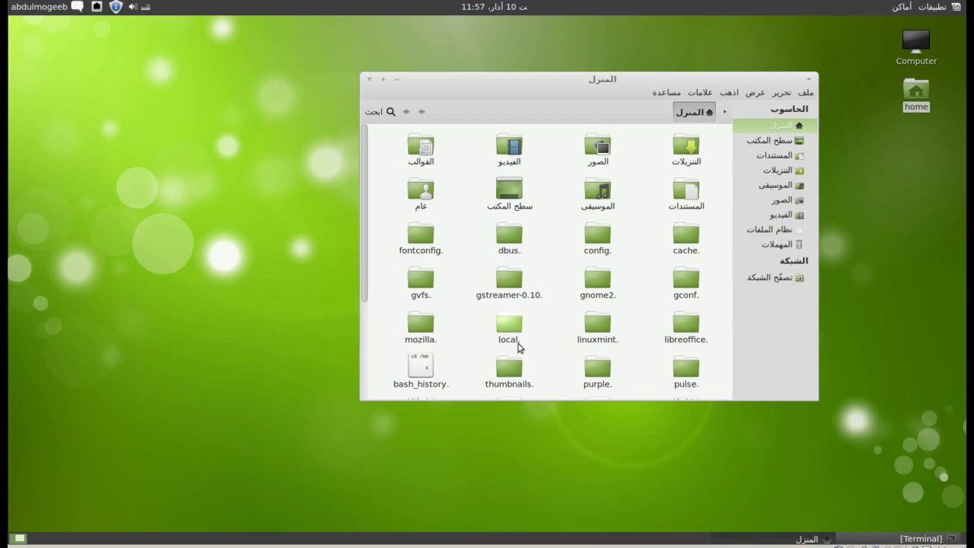
{"action": "left_click", "coordinate": [419, 342]}
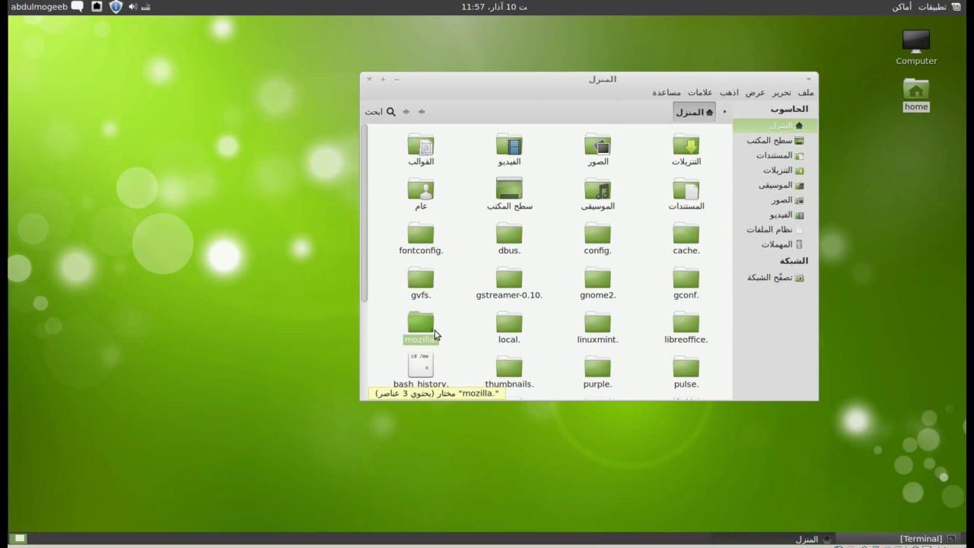
{"action": "left_click", "coordinate": [384, 79]}
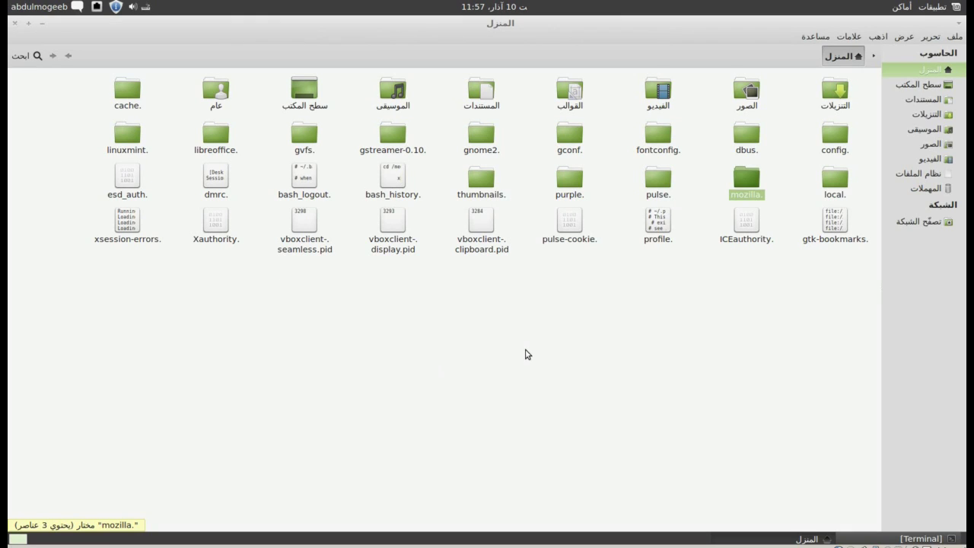
Create a new folder named .fonts in the home folder
{"action": "right_click", "coordinate": [606, 301]}
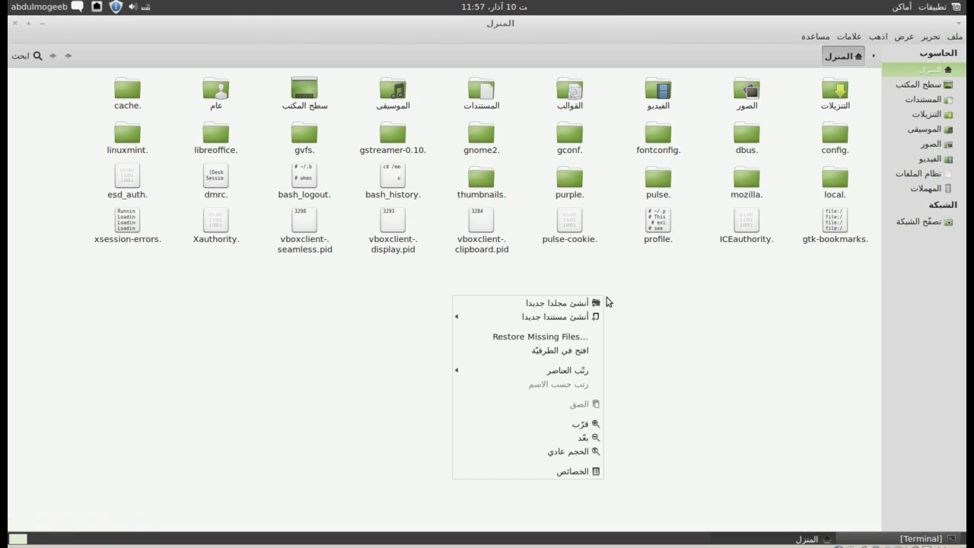
{"action": "left_click", "coordinate": [658, 388]}
{"action": "type", "text": ".fonts"}
{"action": "key", "text": "Return"}
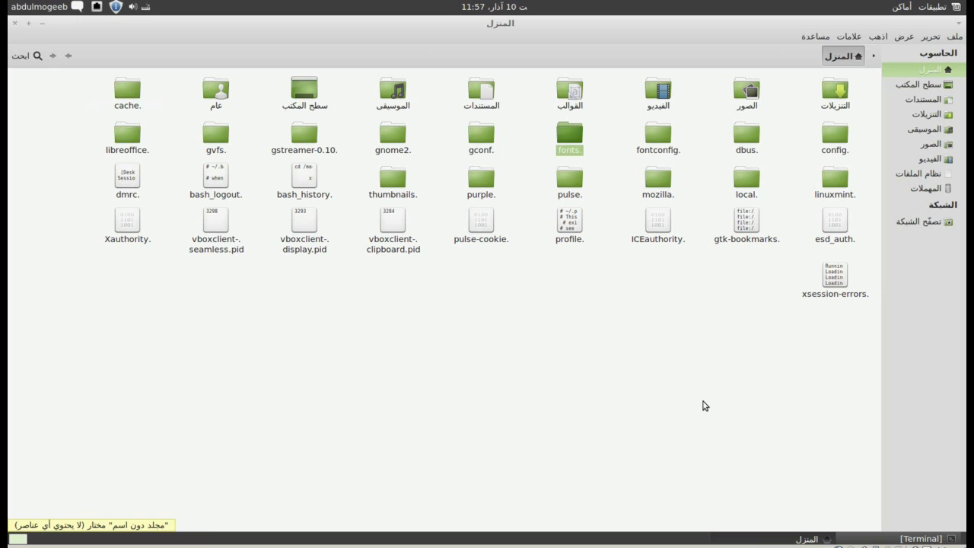
Open the .fonts folder to view it, restore the window's size, and close the file manager
{"action": "double_click", "coordinate": [573, 145]}
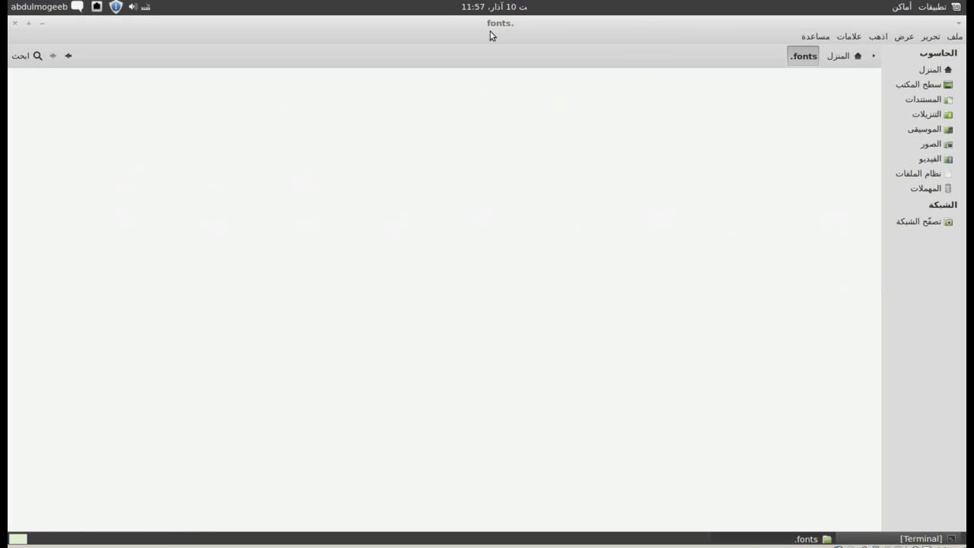
{"action": "left_click", "coordinate": [27, 24]}
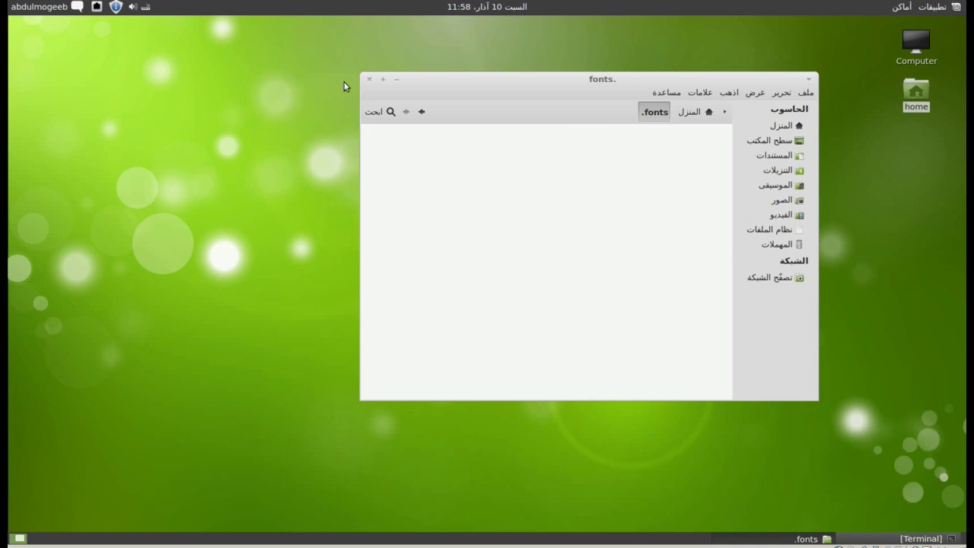
{"action": "left_click", "coordinate": [369, 79]}
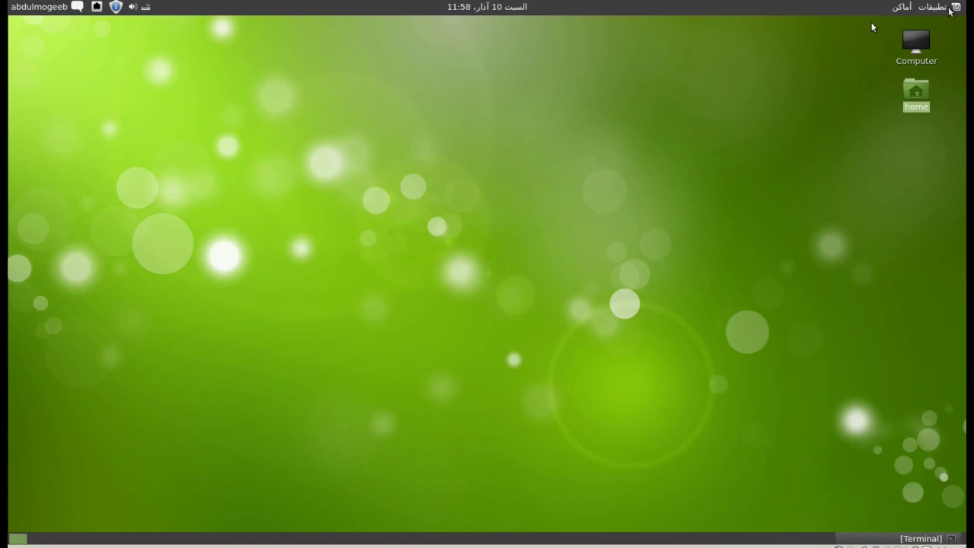
Launch the Pidgin internet messenger
{"action": "left_click", "coordinate": [949, 9]}
{"action": "mouse_move", "coordinate": [923, 65]}
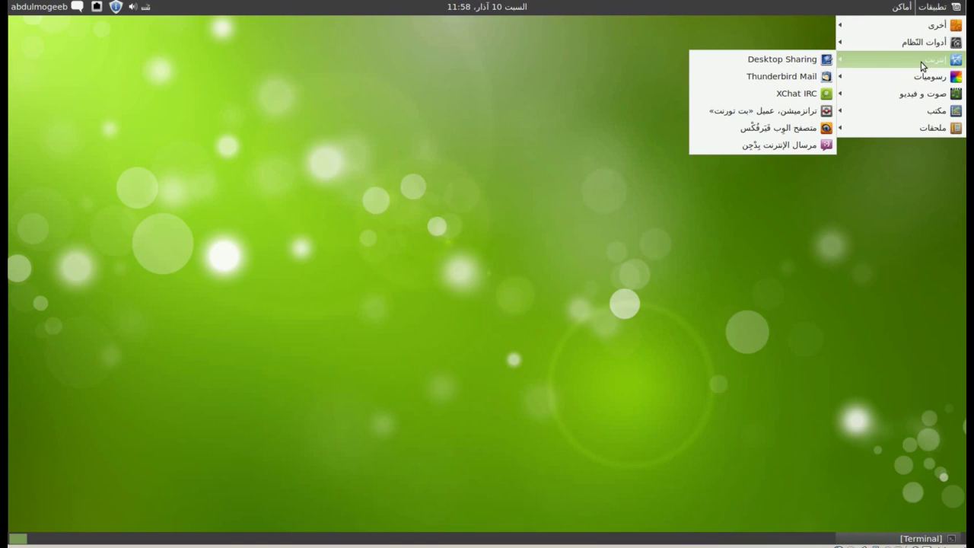
{"action": "left_click", "coordinate": [808, 150]}
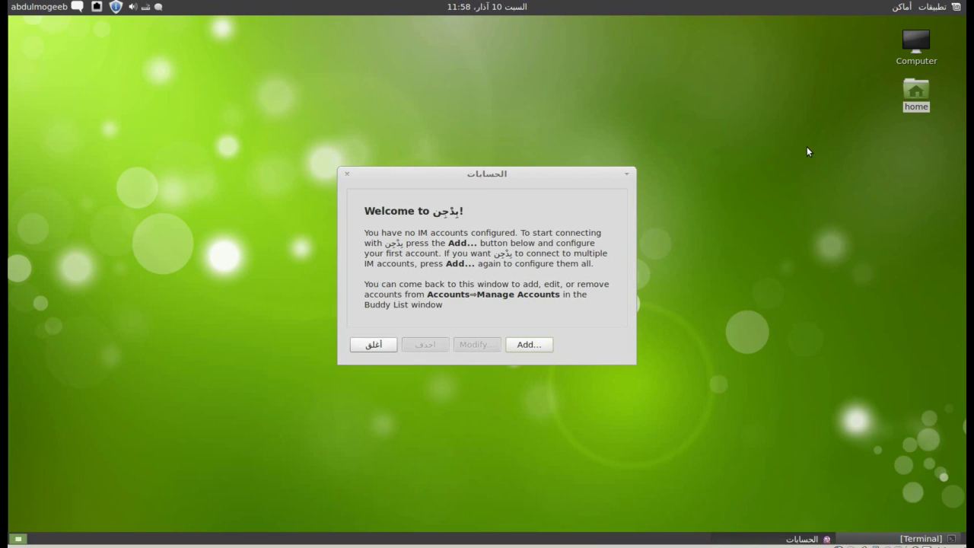
Start adding an MSN account with the custom icon option enabled, cancel it, and close the accounts window
{"action": "left_click", "coordinate": [527, 343]}
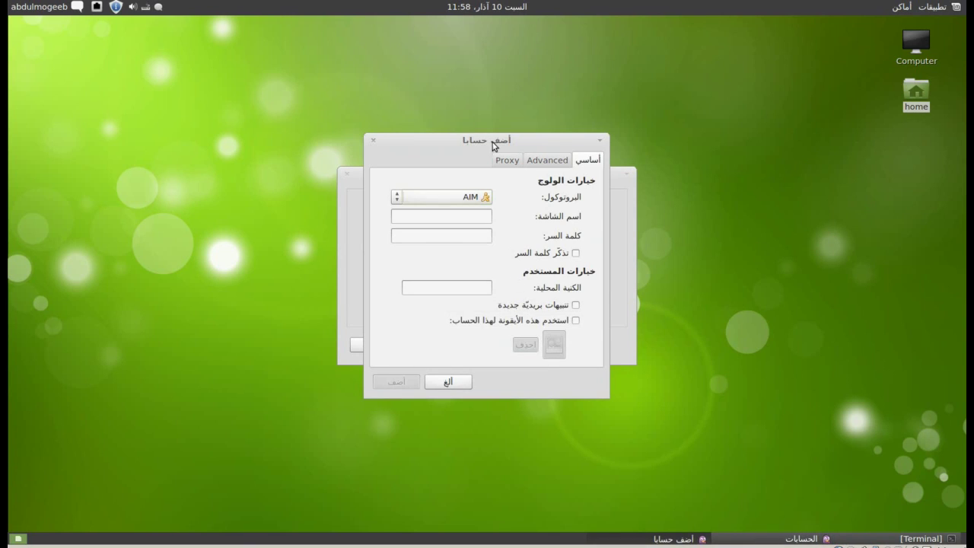
{"action": "left_click", "coordinate": [479, 196]}
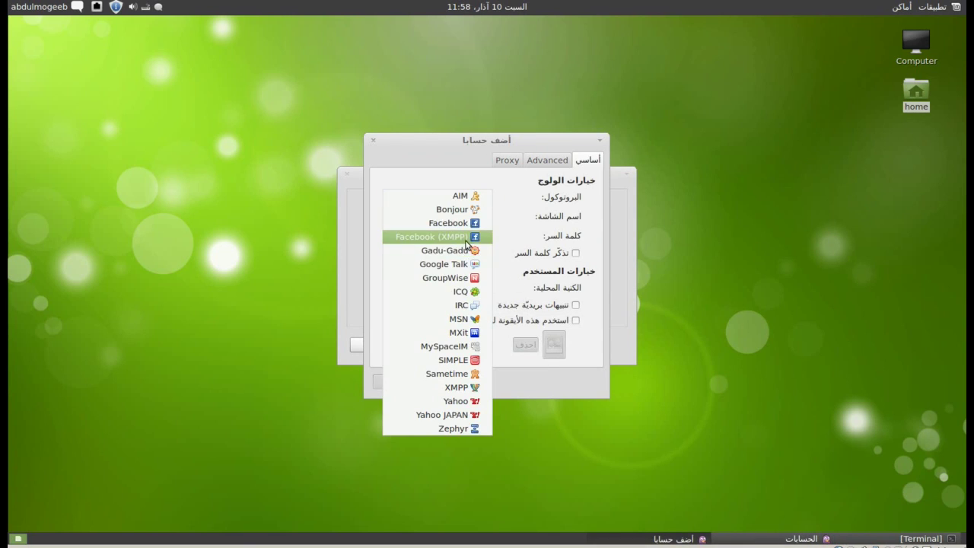
{"action": "left_click", "coordinate": [467, 320]}
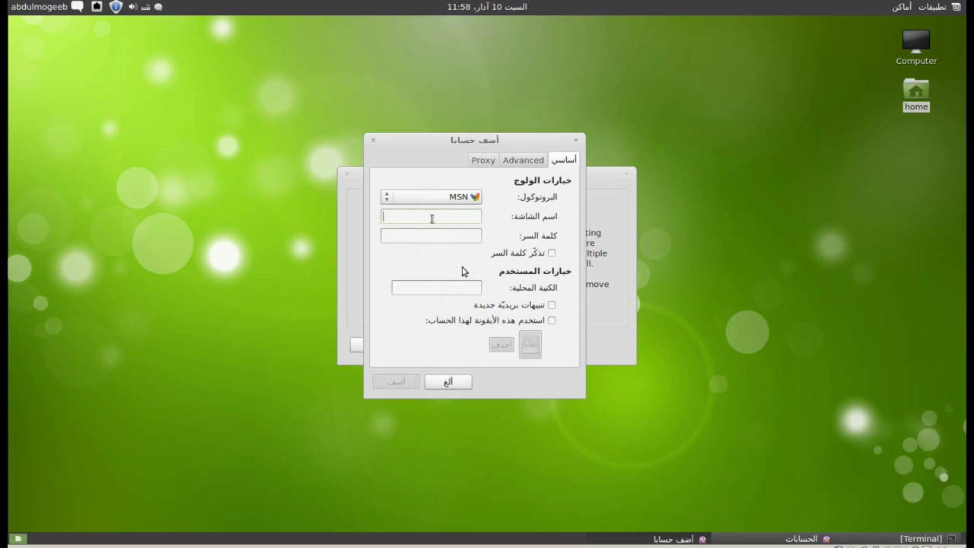
{"action": "left_click", "coordinate": [461, 237]}
{"action": "key", "text": "Tab"}
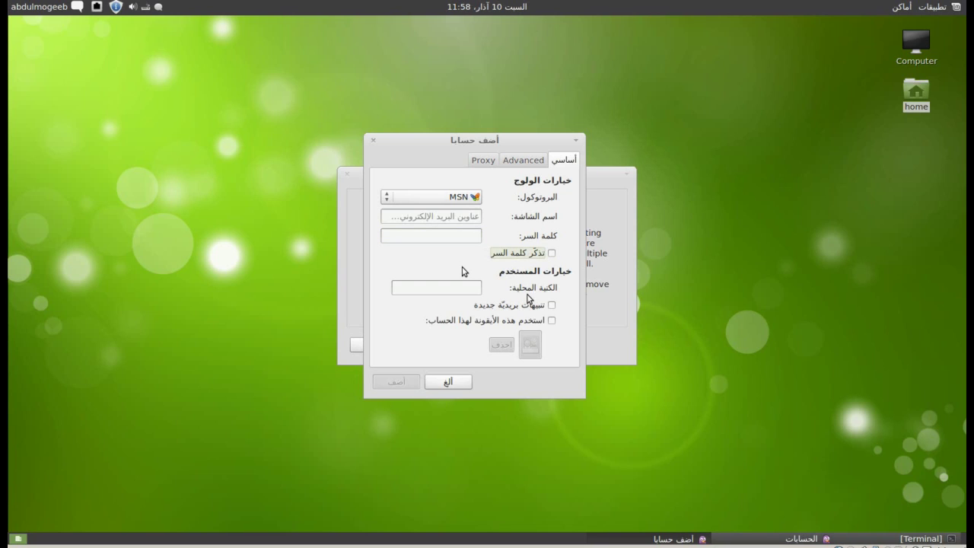
{"action": "left_click", "coordinate": [534, 321]}
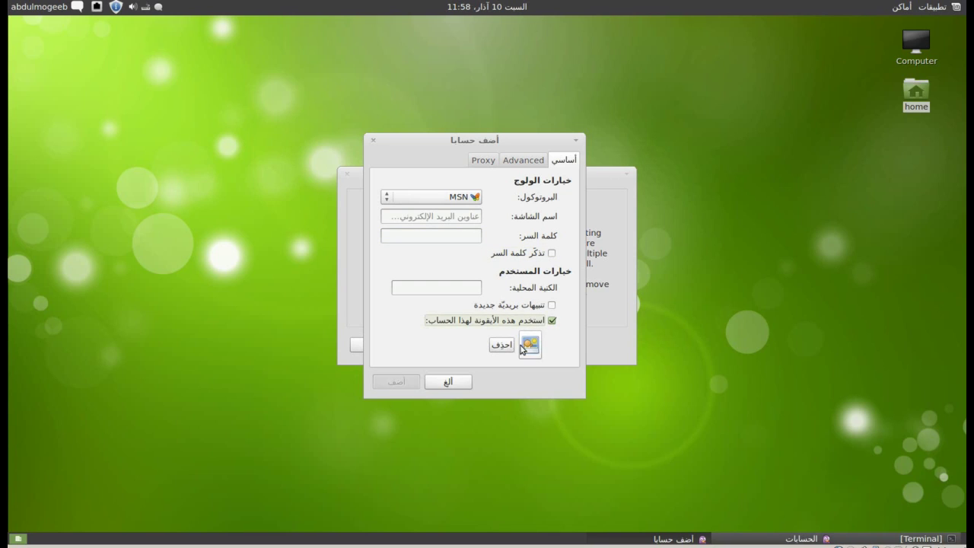
{"action": "left_click", "coordinate": [445, 382]}
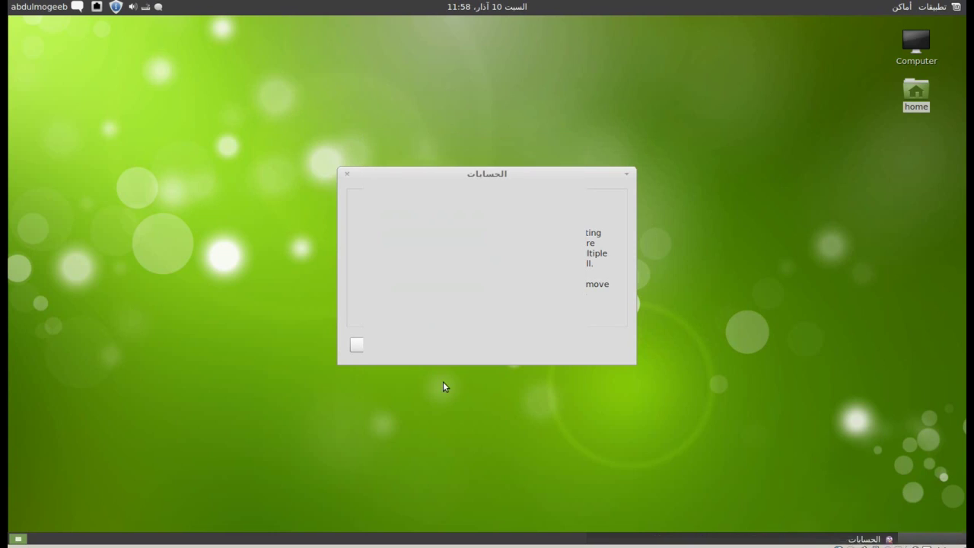
{"action": "left_click", "coordinate": [380, 346]}
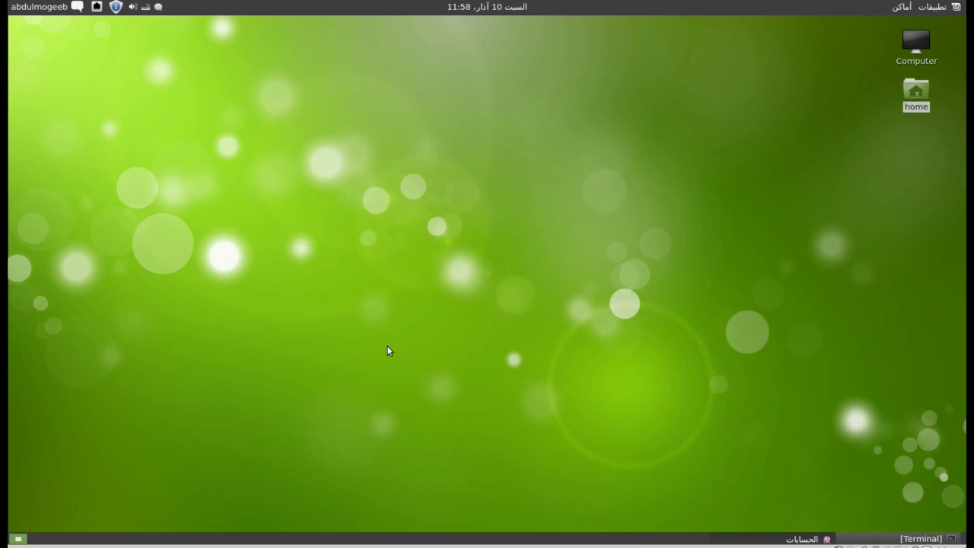
Open the preferences from Pidgin's buddy list and set the system tray icon to never show (أبدًا)
{"action": "left_click", "coordinate": [160, 8]}
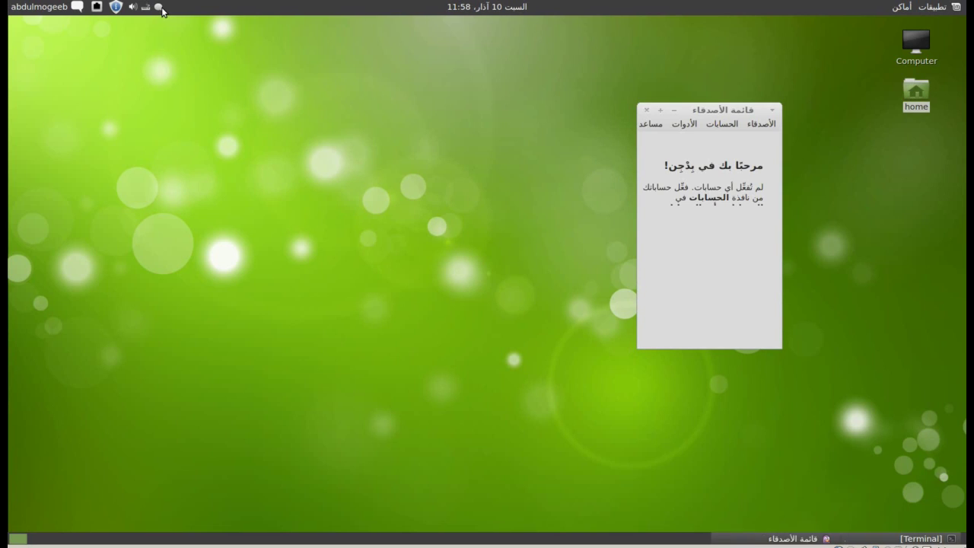
{"action": "left_click", "coordinate": [683, 123]}
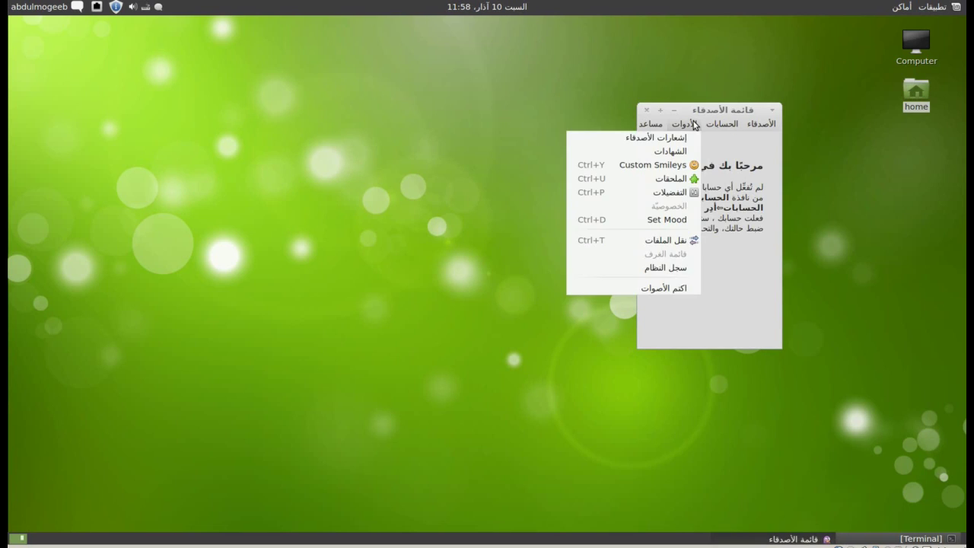
{"action": "left_click", "coordinate": [671, 193]}
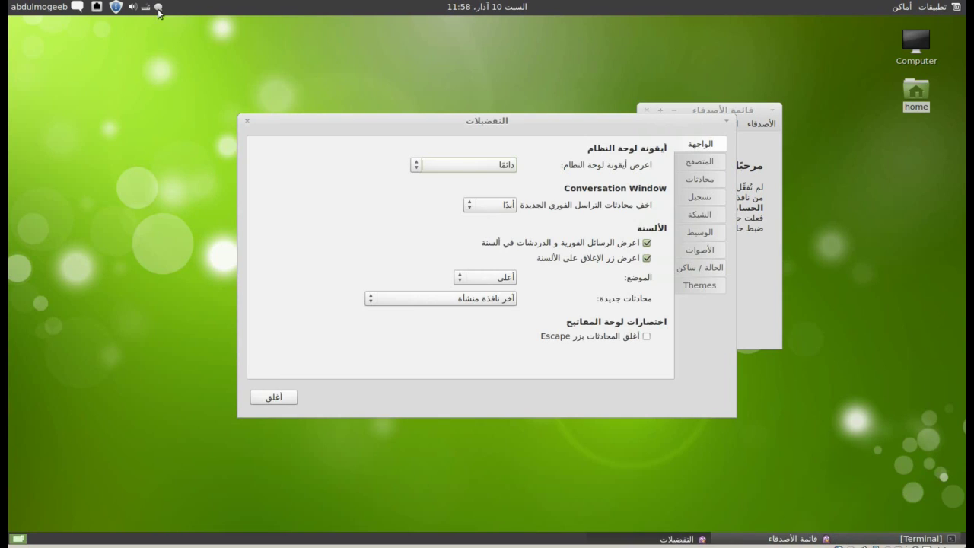
{"action": "left_click", "coordinate": [439, 162]}
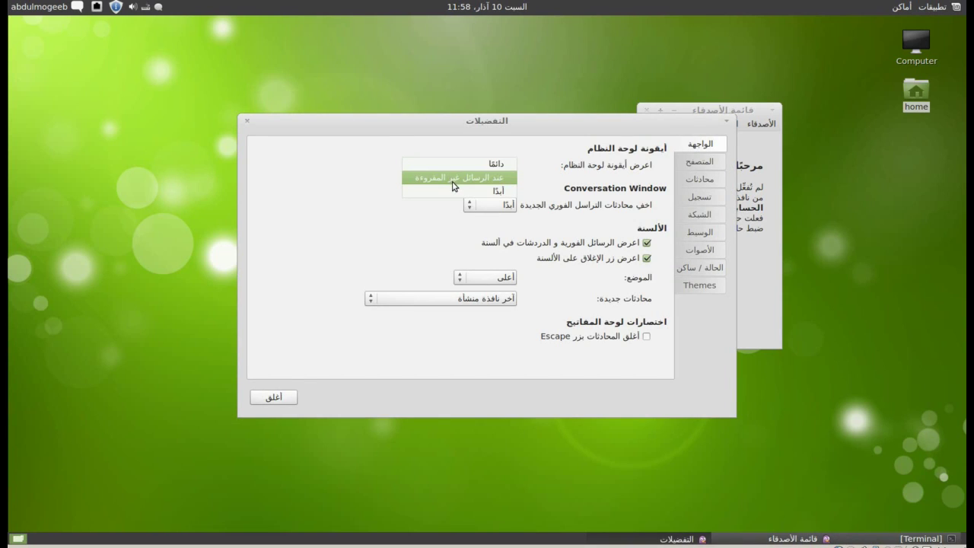
{"action": "left_click", "coordinate": [453, 188]}
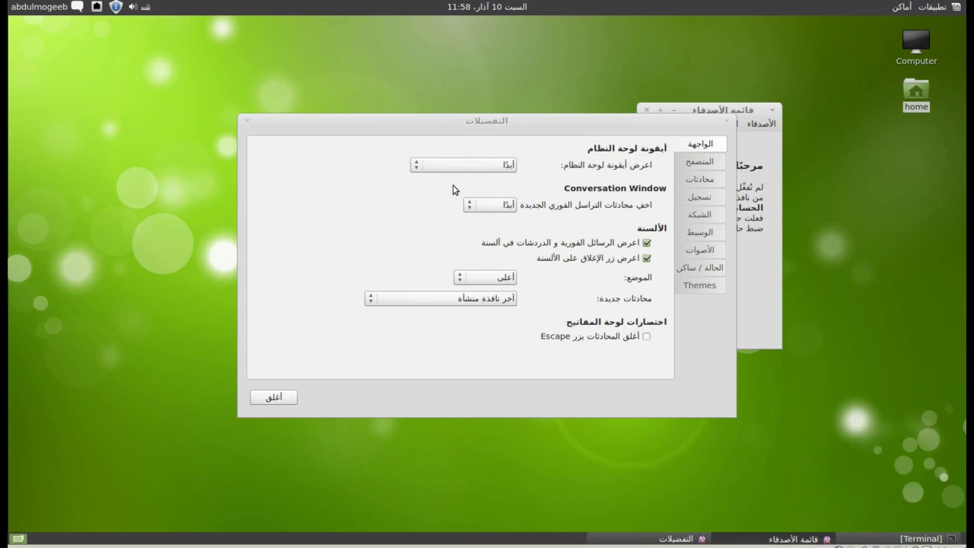
Set Pidgin's system tray icon to always show (دائمًا), and close the preferences and the buddy list
{"action": "left_click", "coordinate": [726, 120]}
{"action": "left_click", "coordinate": [724, 116]}
{"action": "left_click", "coordinate": [487, 166]}
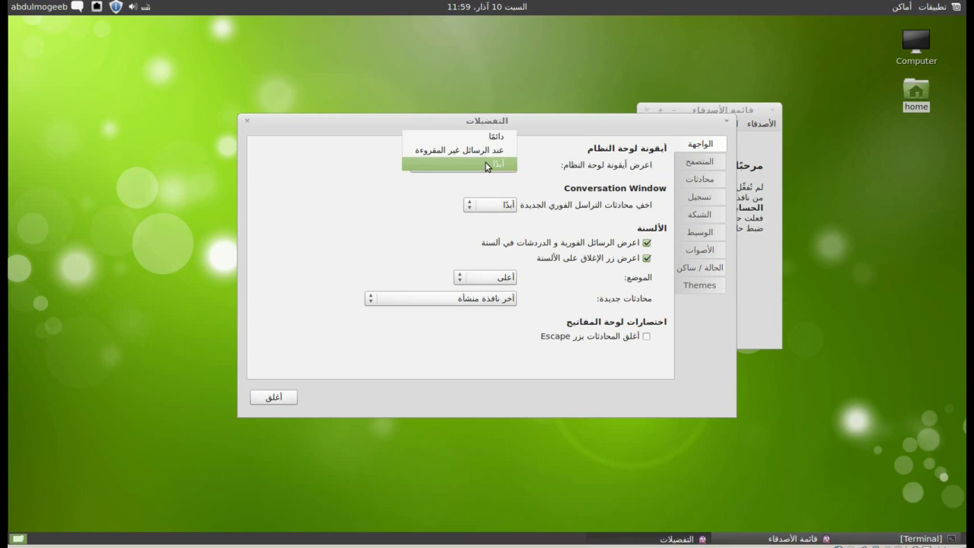
{"action": "left_click", "coordinate": [479, 138]}
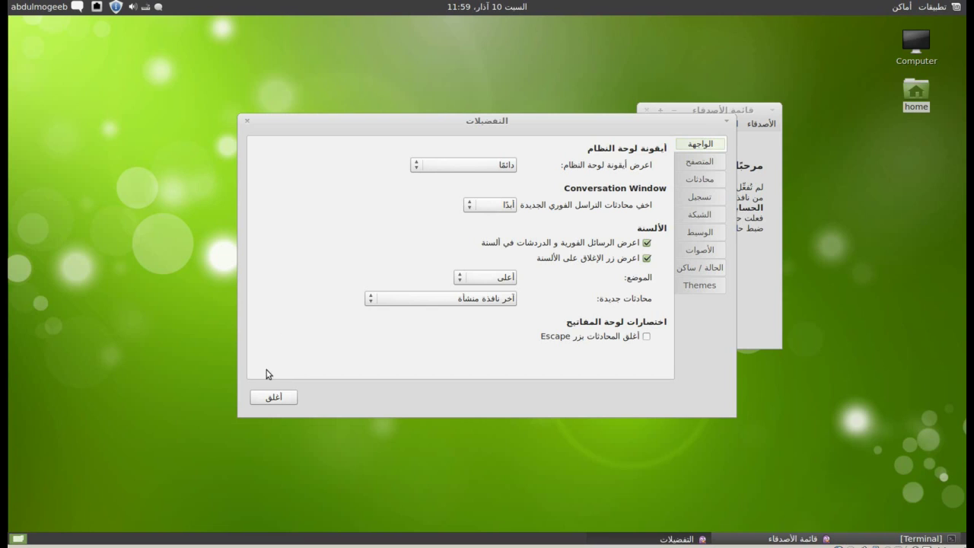
{"action": "left_click", "coordinate": [273, 397]}
{"action": "left_click", "coordinate": [646, 109]}
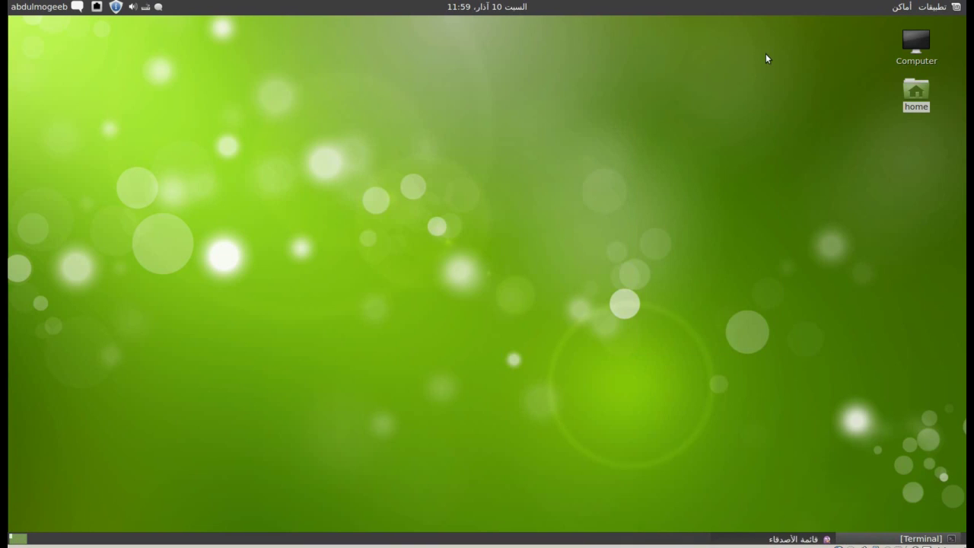
Launch the Synaptic package manager and authenticate with the administrator password
{"action": "left_click", "coordinate": [939, 6]}
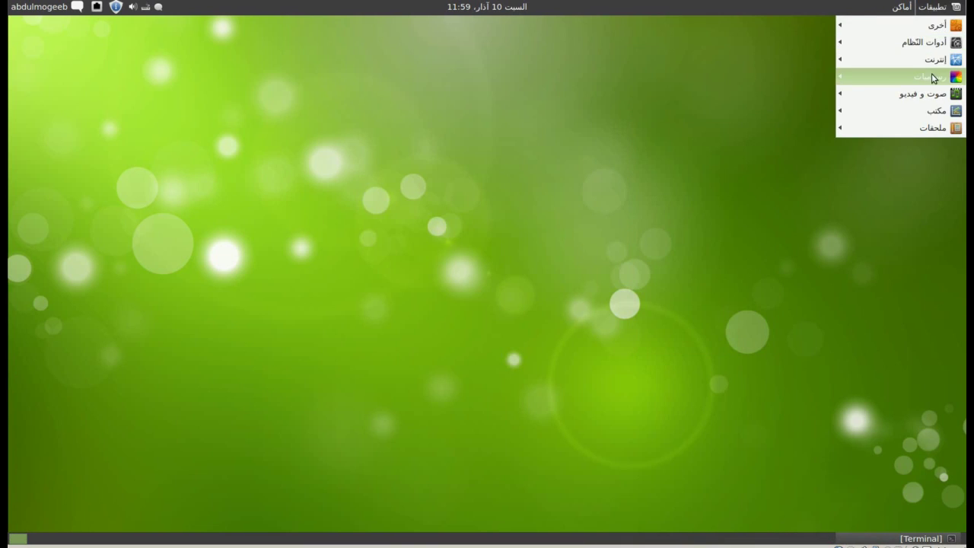
{"action": "mouse_move", "coordinate": [926, 106]}
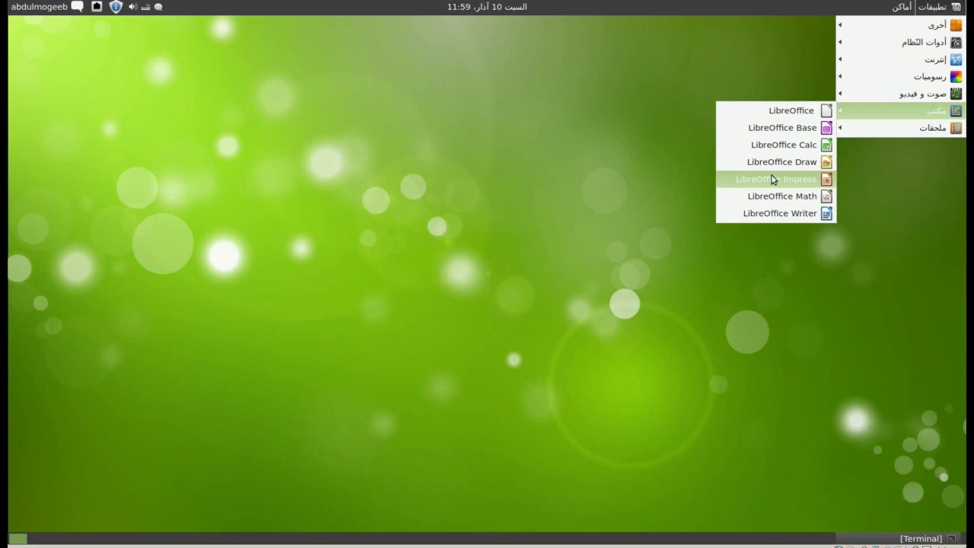
{"action": "mouse_move", "coordinate": [904, 31]}
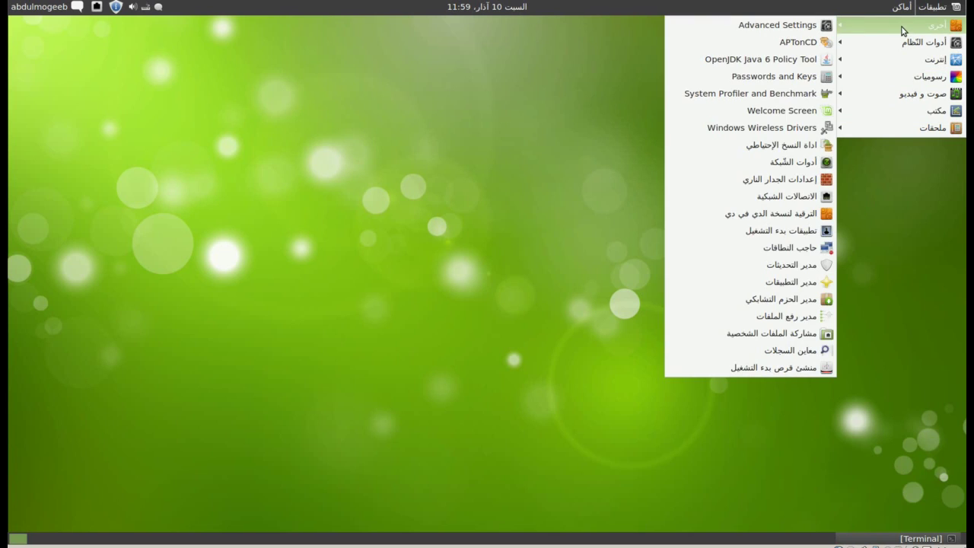
{"action": "left_click", "coordinate": [757, 300]}
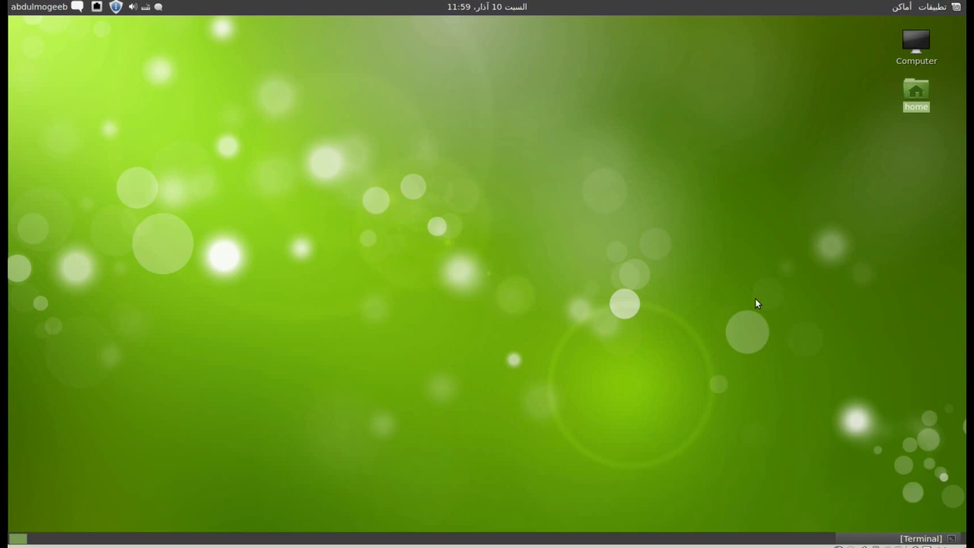
{"action": "type", "text": "****"}
{"action": "key", "text": "Return"}
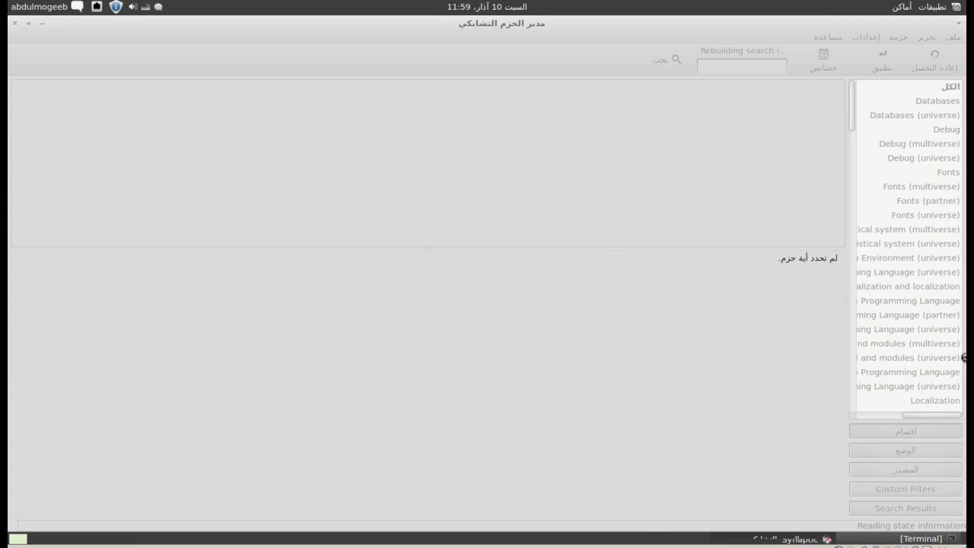
Filter the packages by libreoffice, view the marking options for the libreoffice package, and minimize the package manager
{"action": "type", "text": "libreoffice"}
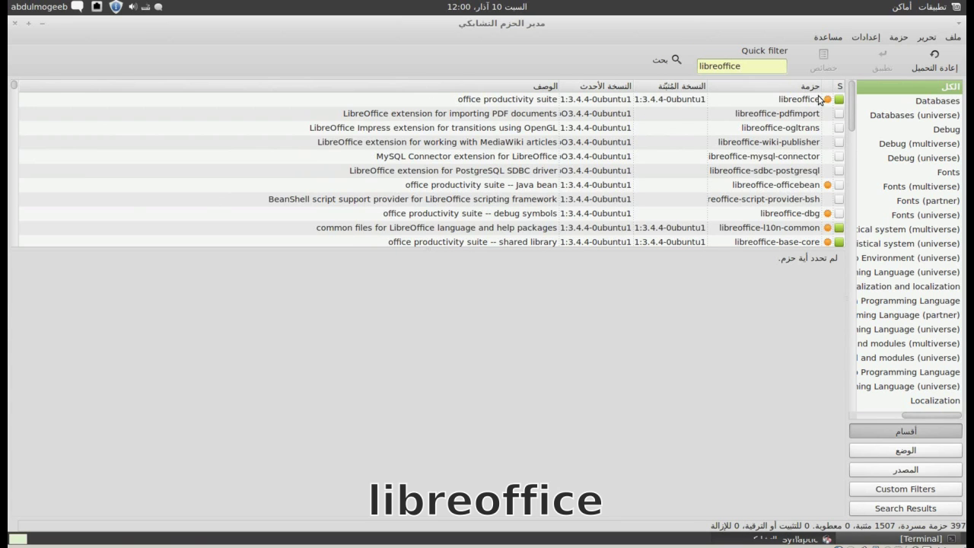
{"action": "left_click", "coordinate": [839, 103]}
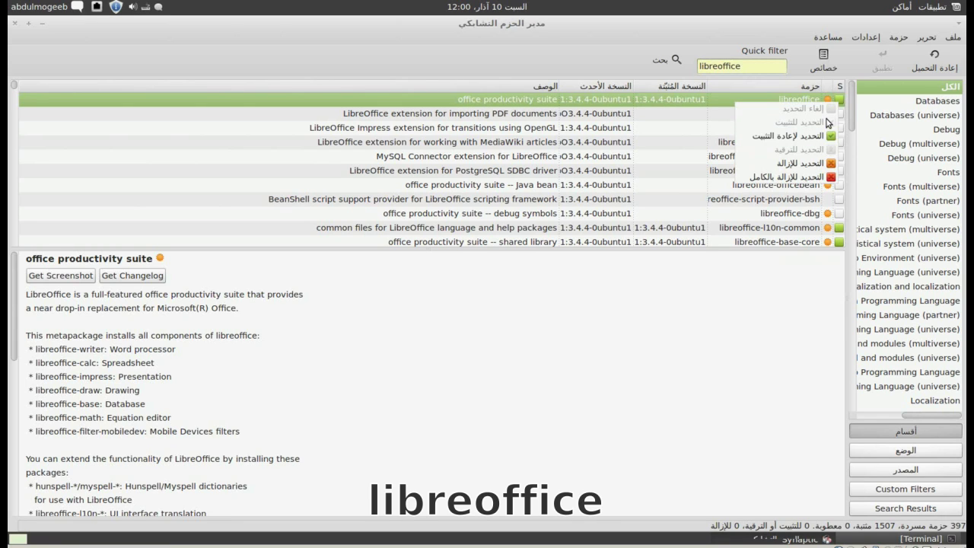
{"action": "left_click", "coordinate": [770, 30]}
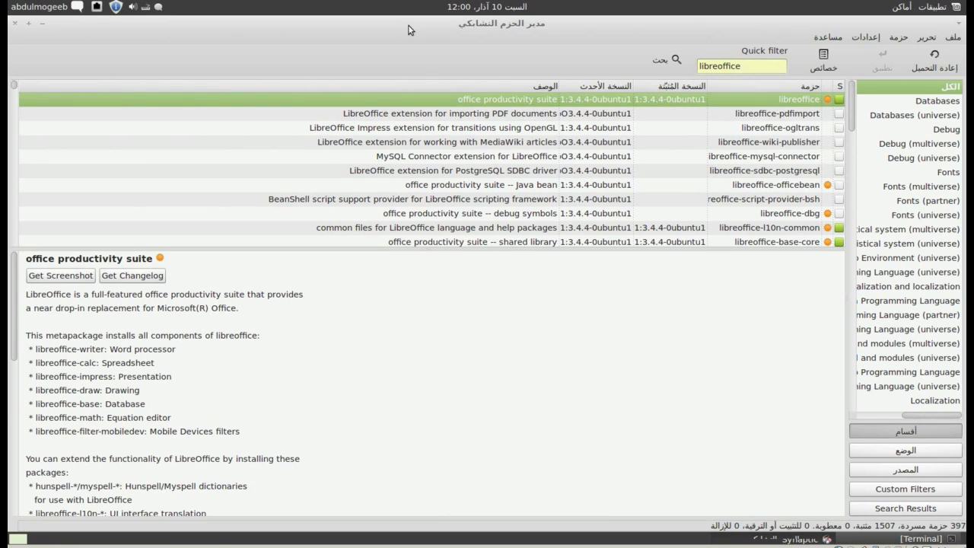
{"action": "left_click", "coordinate": [44, 23]}
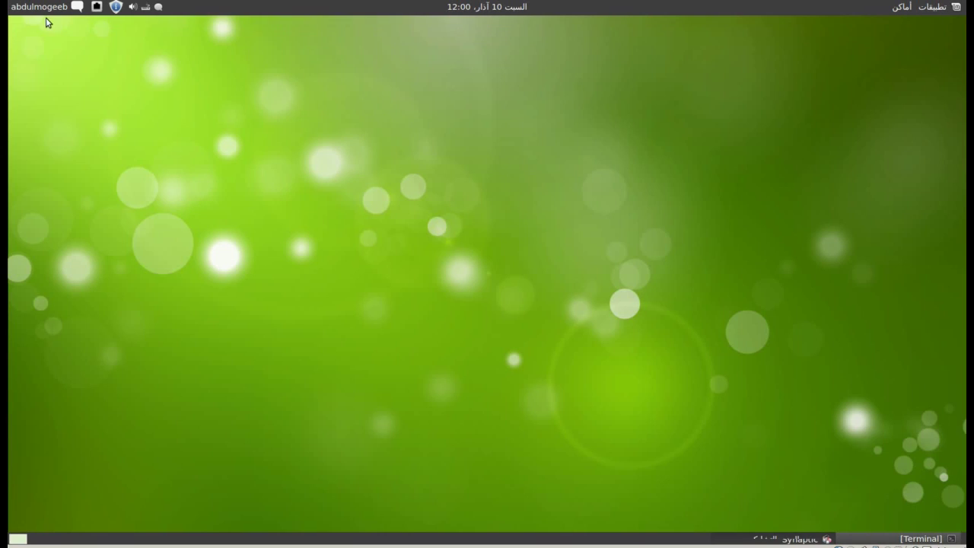
Launch LibreOffice Writer, view its blank document in a maximized window, and close it
{"action": "left_click", "coordinate": [931, 8]}
{"action": "mouse_move", "coordinate": [921, 76]}
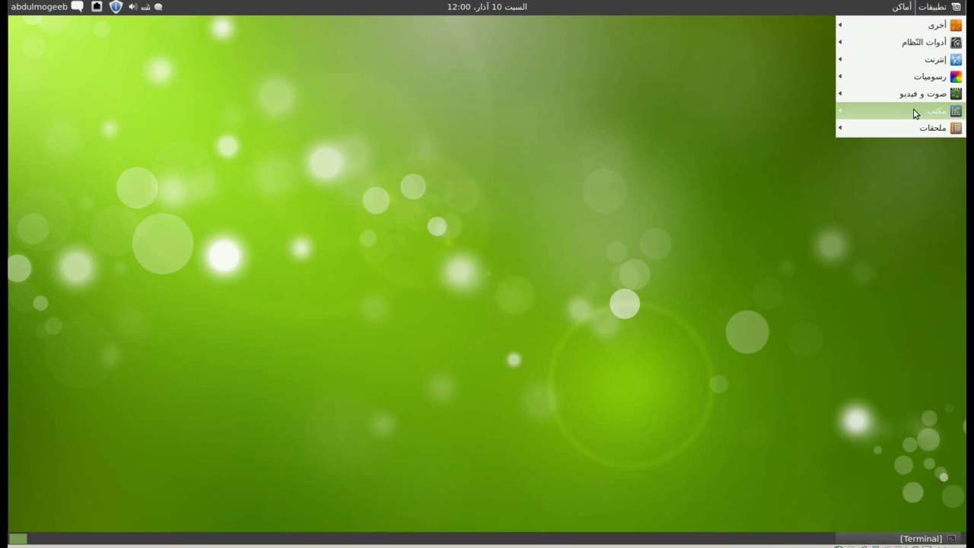
{"action": "mouse_move", "coordinate": [915, 128]}
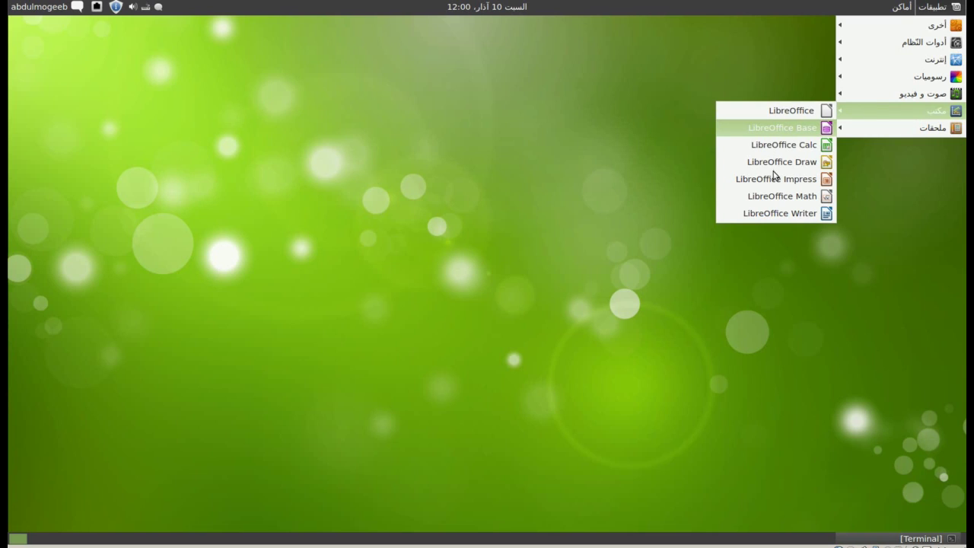
{"action": "left_click", "coordinate": [777, 210]}
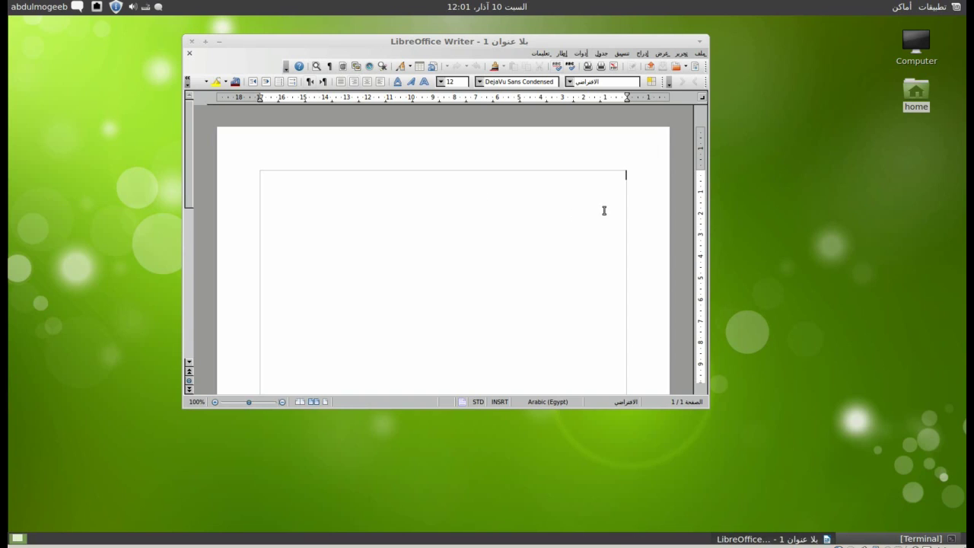
{"action": "double_click", "coordinate": [558, 43]}
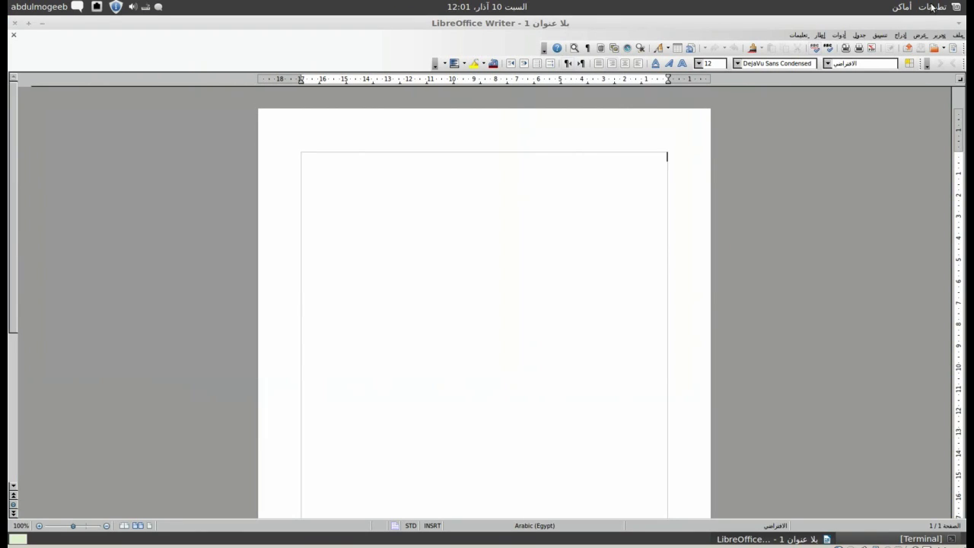
{"action": "left_click", "coordinate": [13, 23]}
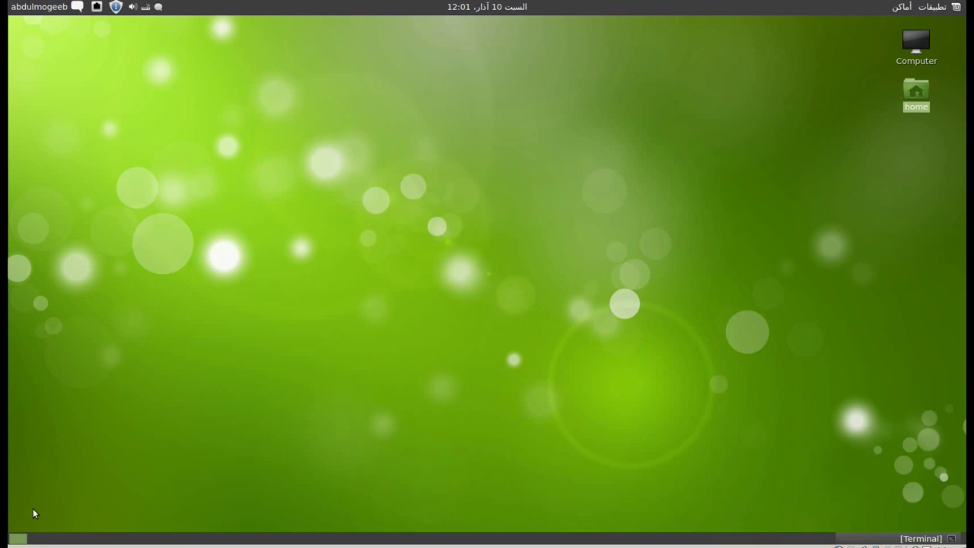
Set the number of workspaces to 4 in the workspace switcher preferences and switch to the neighbouring workspace
{"action": "right_click", "coordinate": [21, 539]}
{"action": "left_click", "coordinate": [24, 525]}
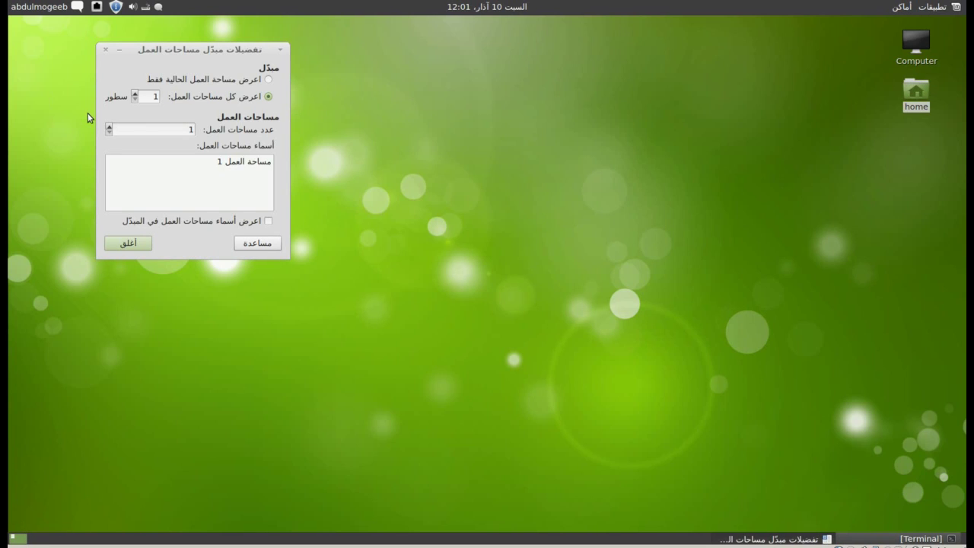
{"action": "left_click", "coordinate": [109, 126]}
{"action": "left_click", "coordinate": [109, 126]}
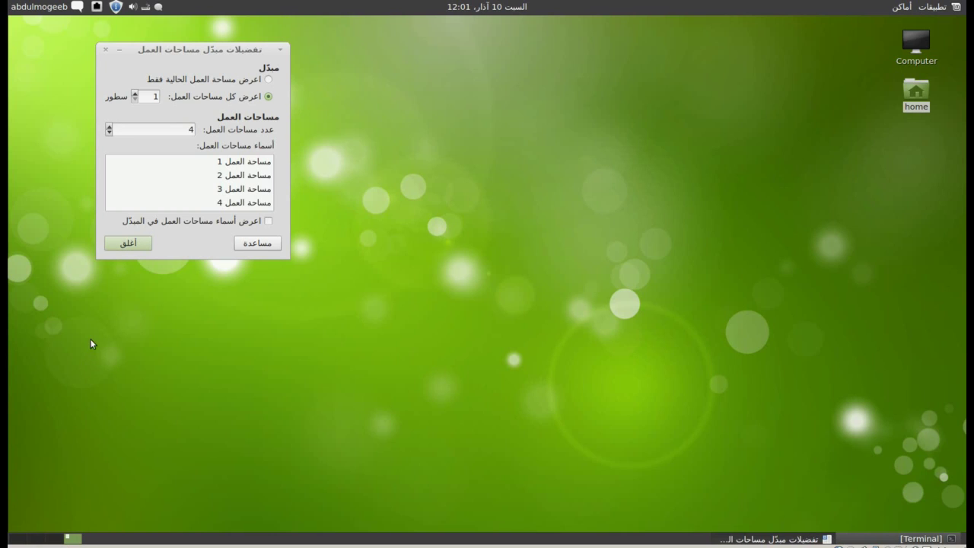
{"action": "left_click_drag", "start_coordinate": [174, 55], "coordinate": [643, 122]}
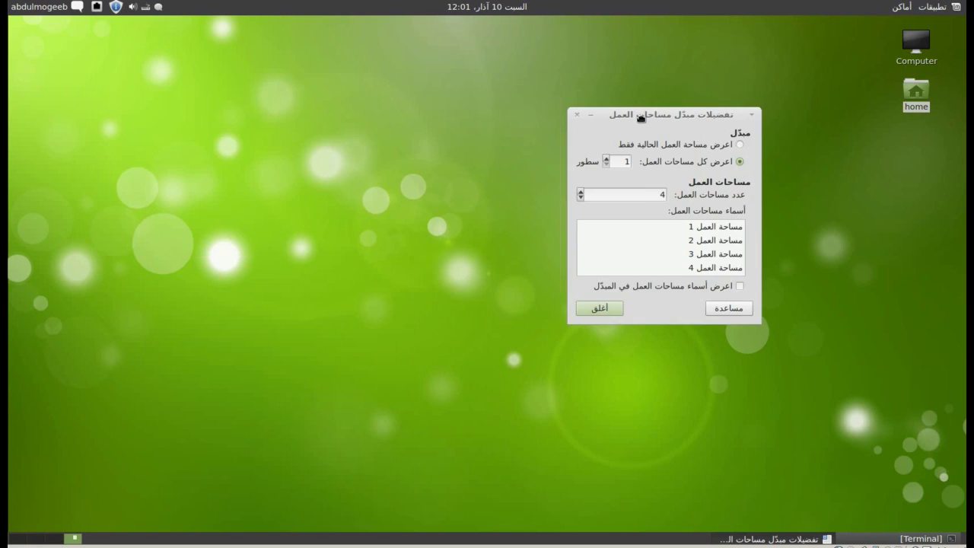
{"action": "left_click", "coordinate": [55, 538]}
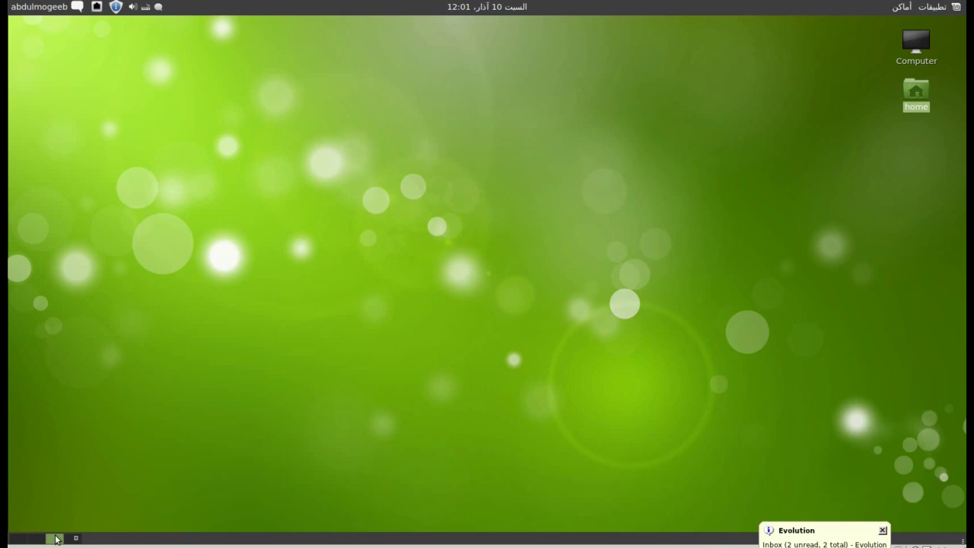
Open the desktop background settings on the current workspace, then switch to other workspaces and back
{"action": "right_click", "coordinate": [609, 171]}
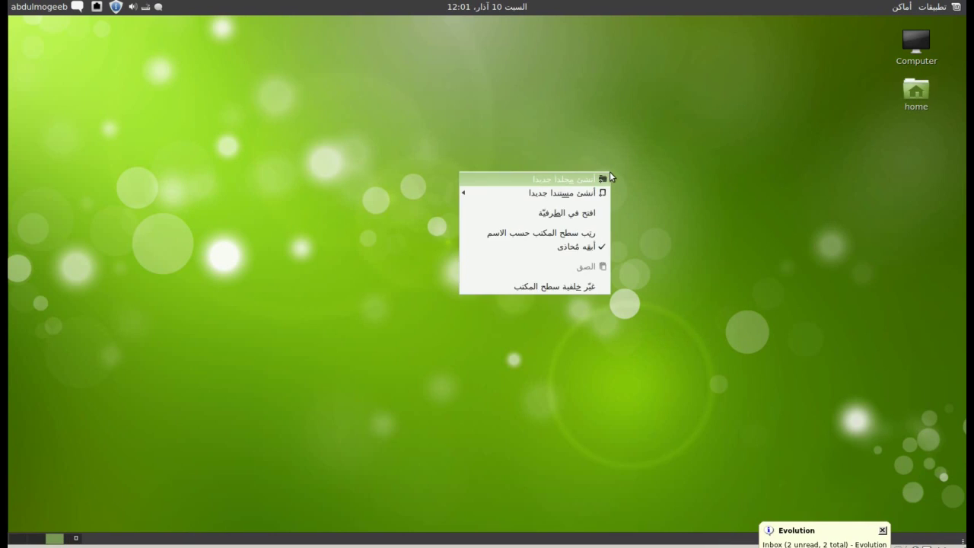
{"action": "left_click", "coordinate": [568, 283]}
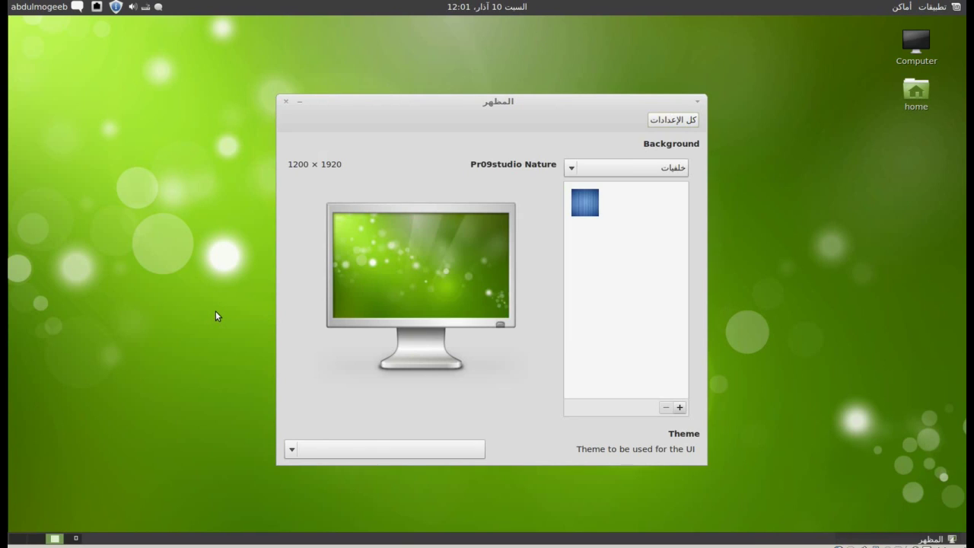
{"action": "left_click", "coordinate": [31, 539]}
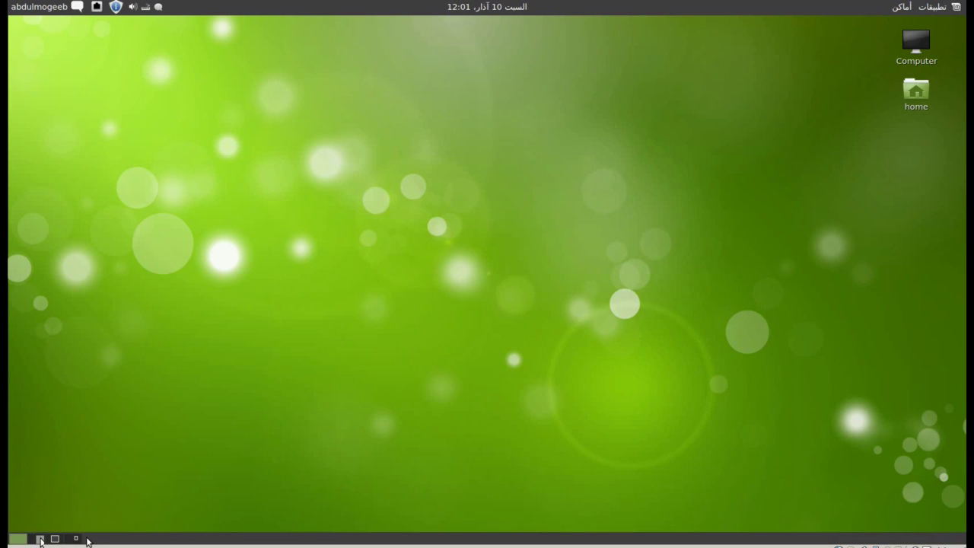
{"action": "left_click", "coordinate": [55, 538]}
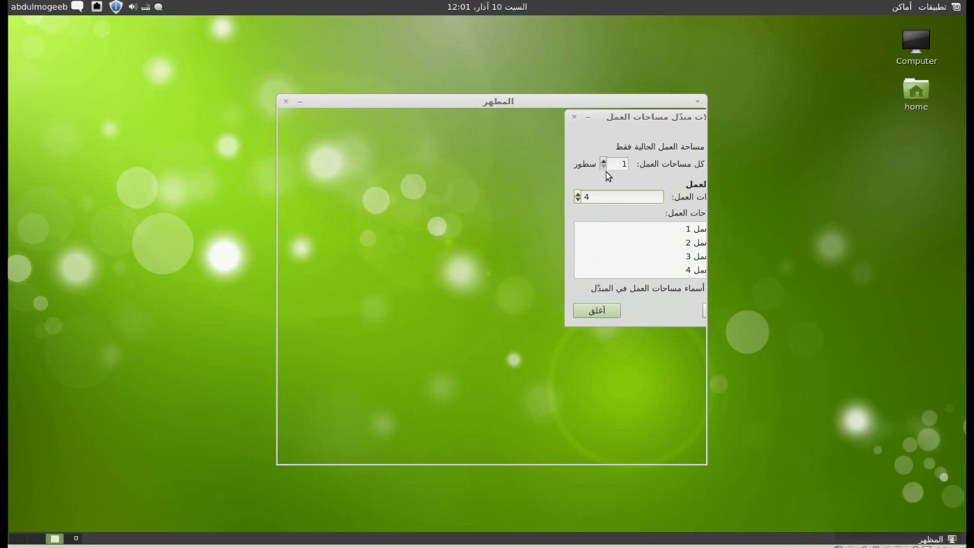
Close the appearance window, switch to the neighbouring workspace, and close the workspace switcher preferences
{"action": "left_click", "coordinate": [586, 115]}
{"action": "left_click", "coordinate": [284, 101]}
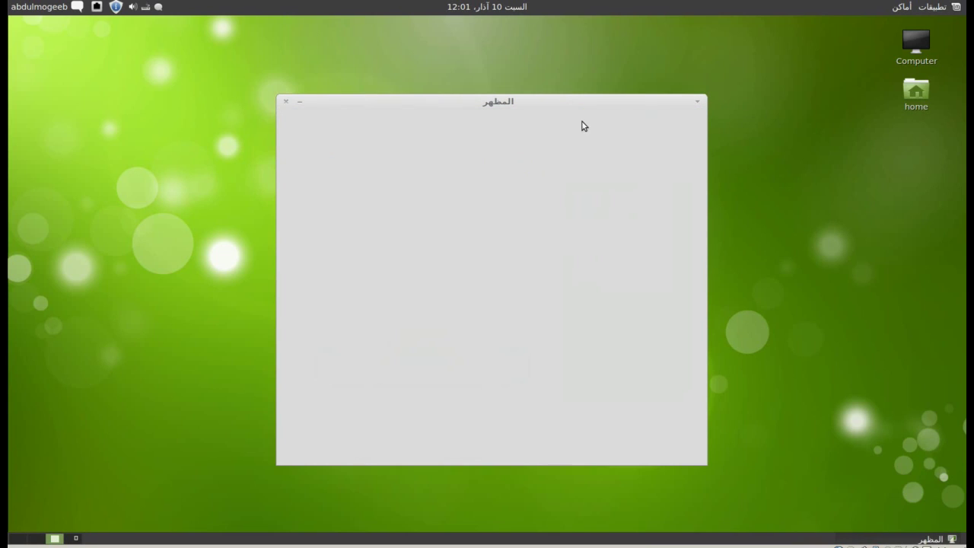
{"action": "key", "text": "ctrl+alt+Right"}
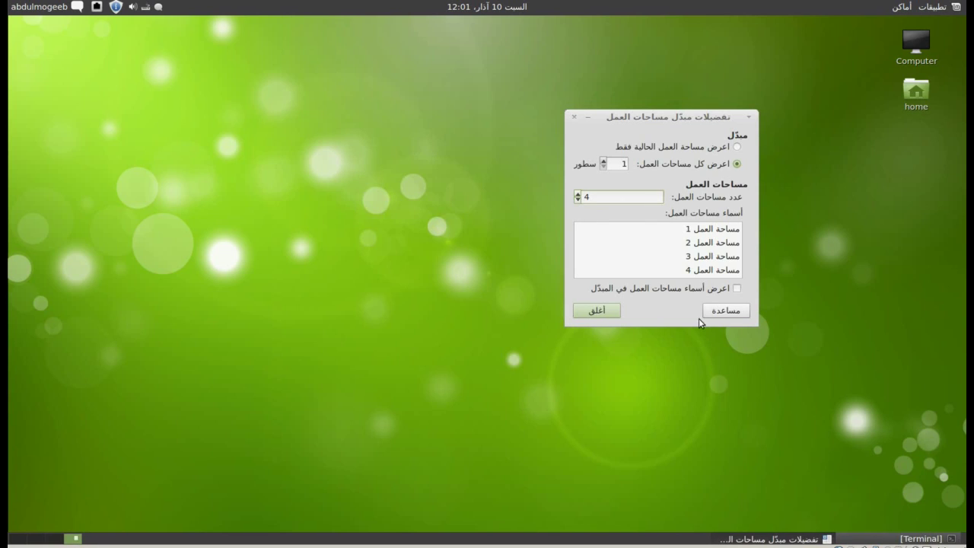
{"action": "left_click", "coordinate": [574, 116]}
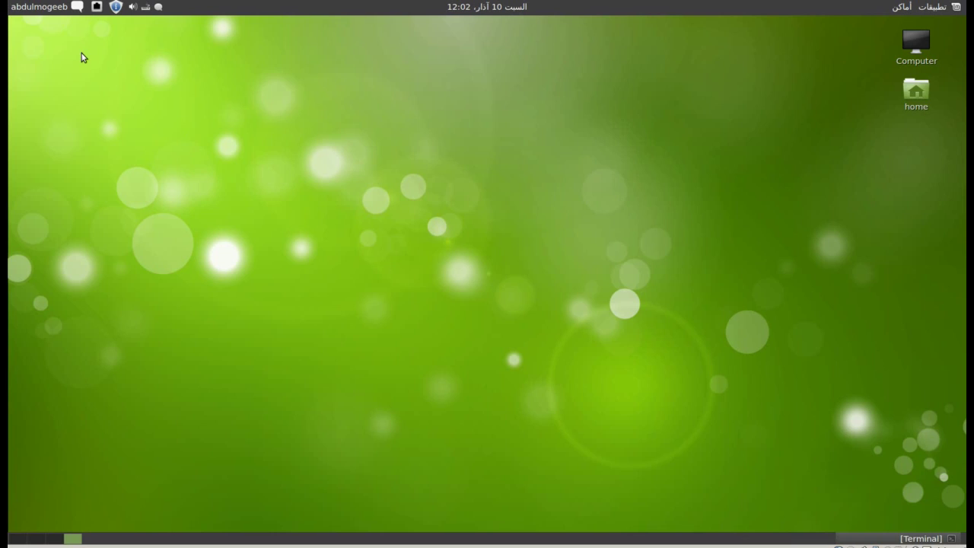
Log out of the current session and choose a different desktop session at the login screen
{"action": "left_click", "coordinate": [38, 7]}
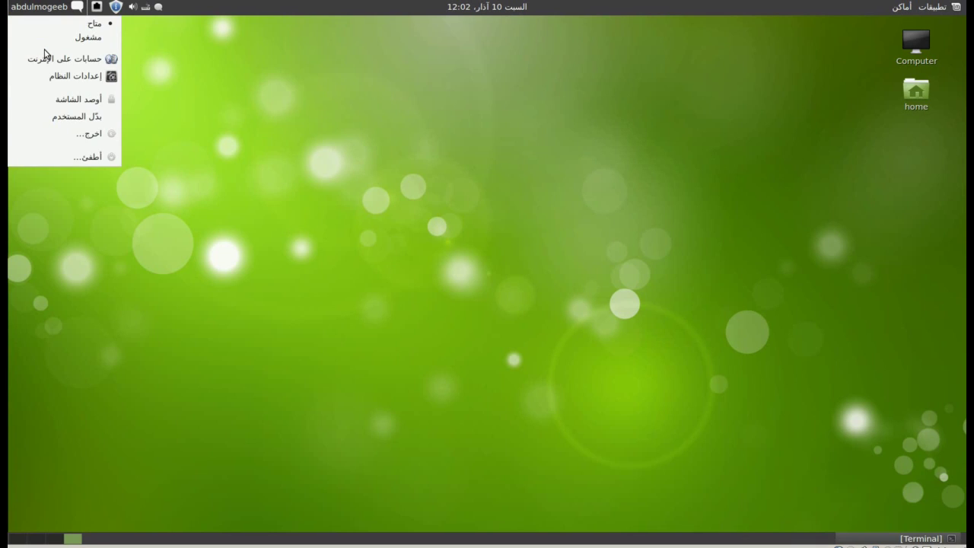
{"action": "left_click", "coordinate": [213, 150]}
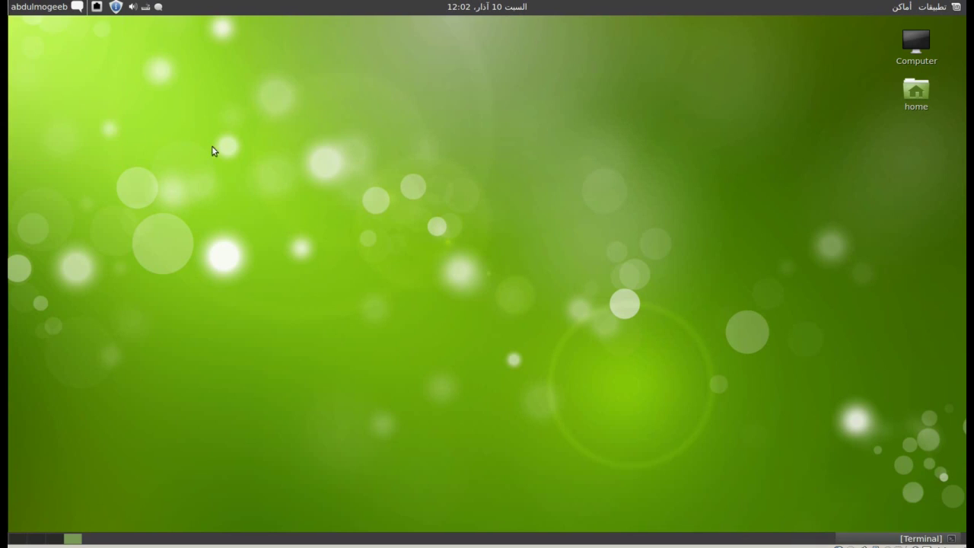
{"action": "left_click", "coordinate": [426, 312]}
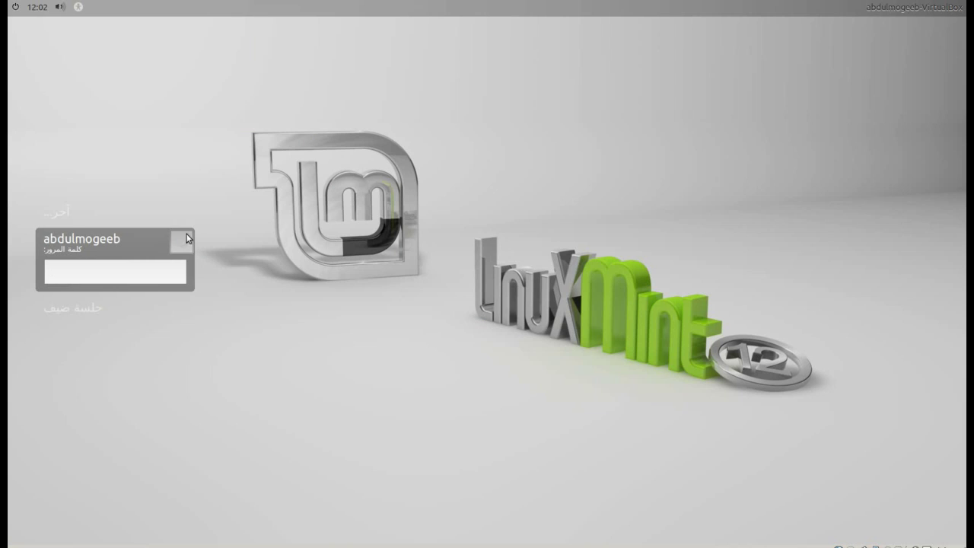
{"action": "left_click", "coordinate": [181, 241]}
{"action": "left_click", "coordinate": [224, 285]}
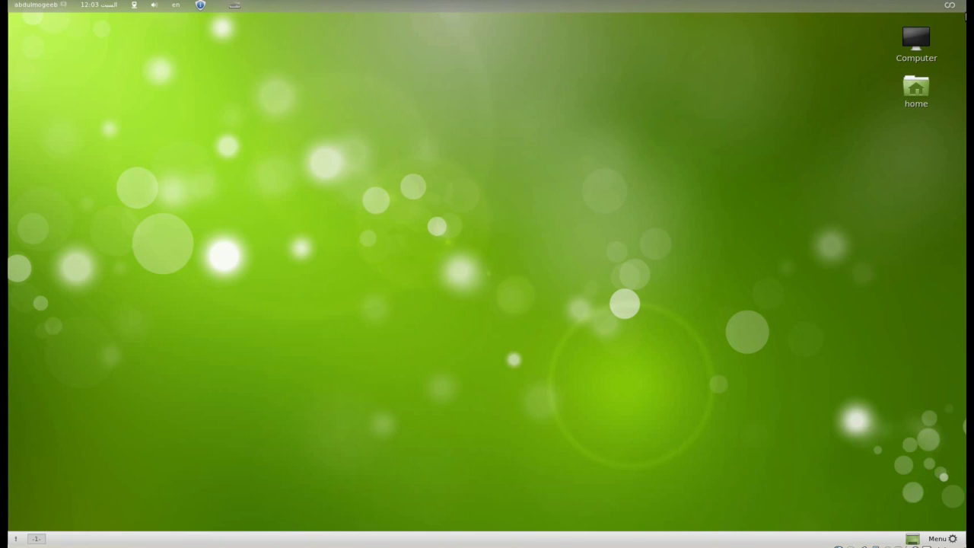
Browse the internet and graphics categories of the Mint applications menu and close it
{"action": "left_click", "coordinate": [952, 540]}
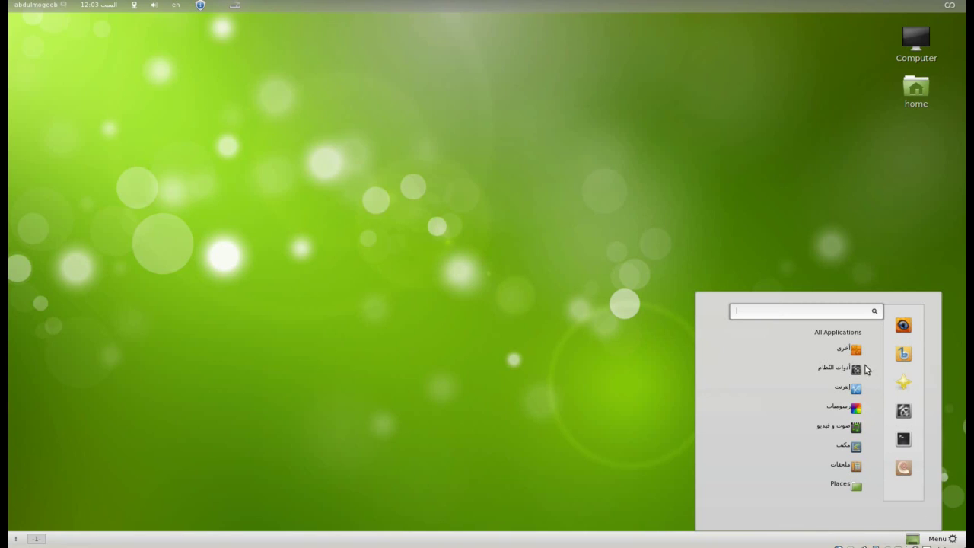
{"action": "mouse_move", "coordinate": [844, 392]}
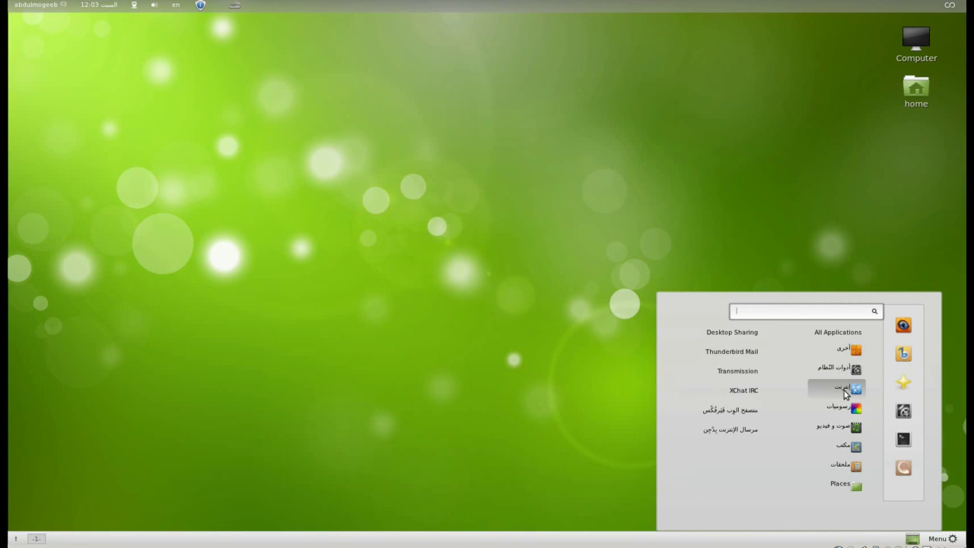
{"action": "mouse_move", "coordinate": [840, 409]}
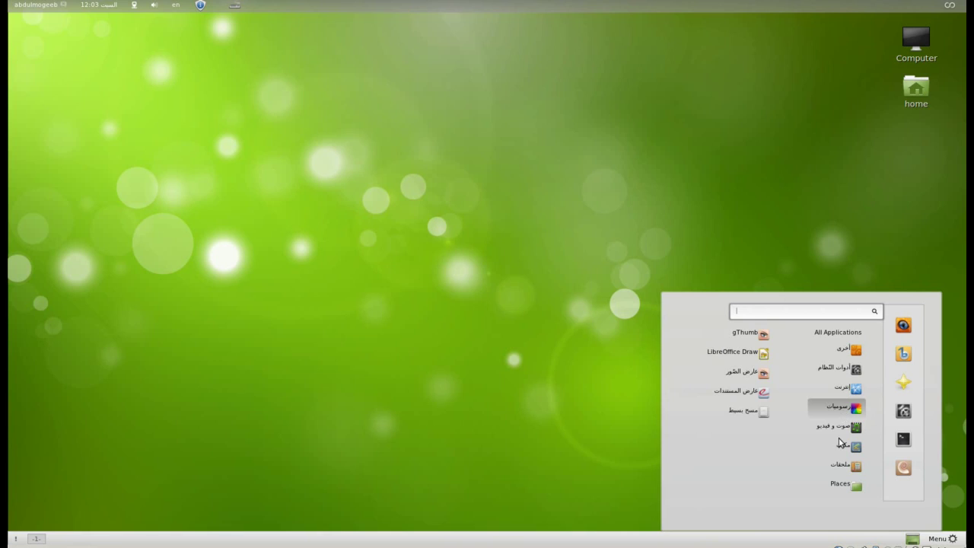
{"action": "left_click", "coordinate": [846, 235]}
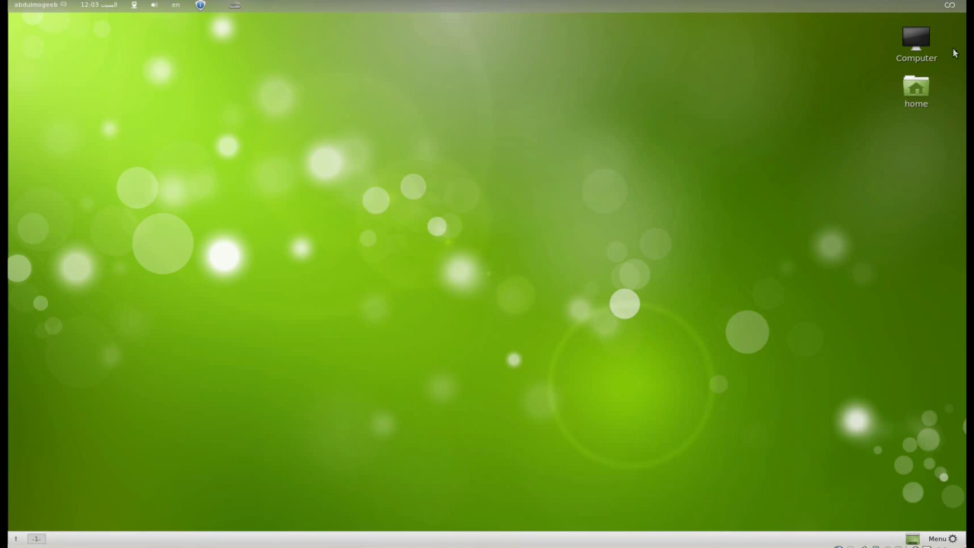
Launch Firefox from the activities overview and open the home folder from the desktop
{"action": "left_click", "coordinate": [949, 7]}
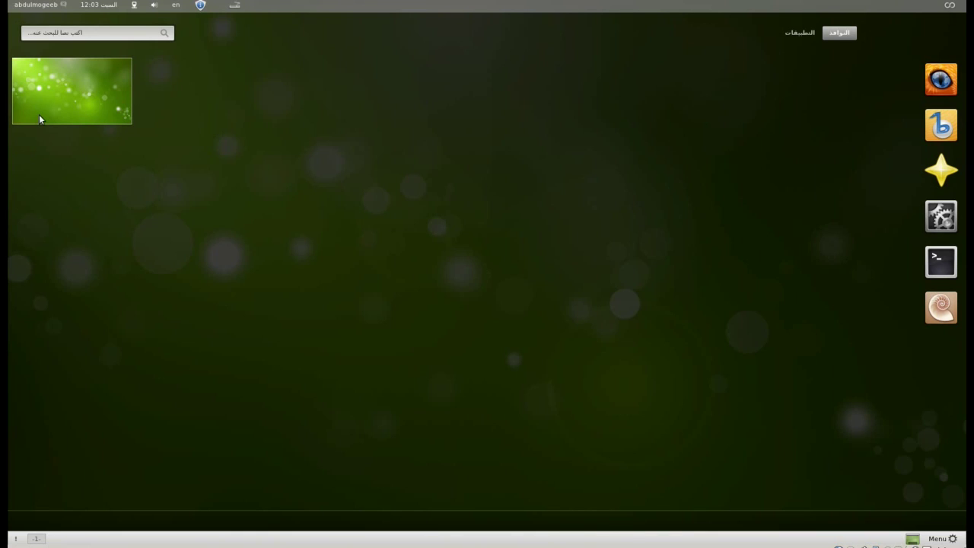
{"action": "left_click", "coordinate": [935, 94]}
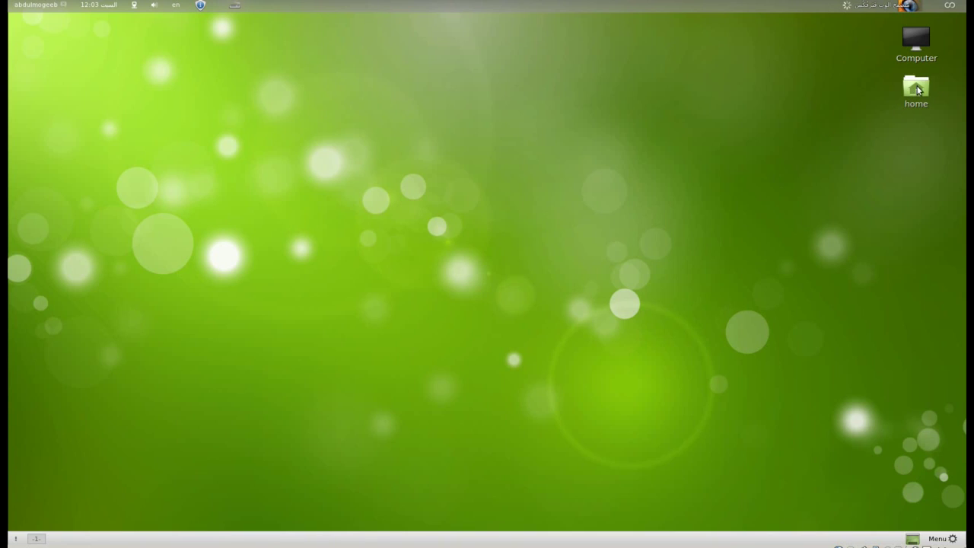
{"action": "left_click", "coordinate": [917, 90]}
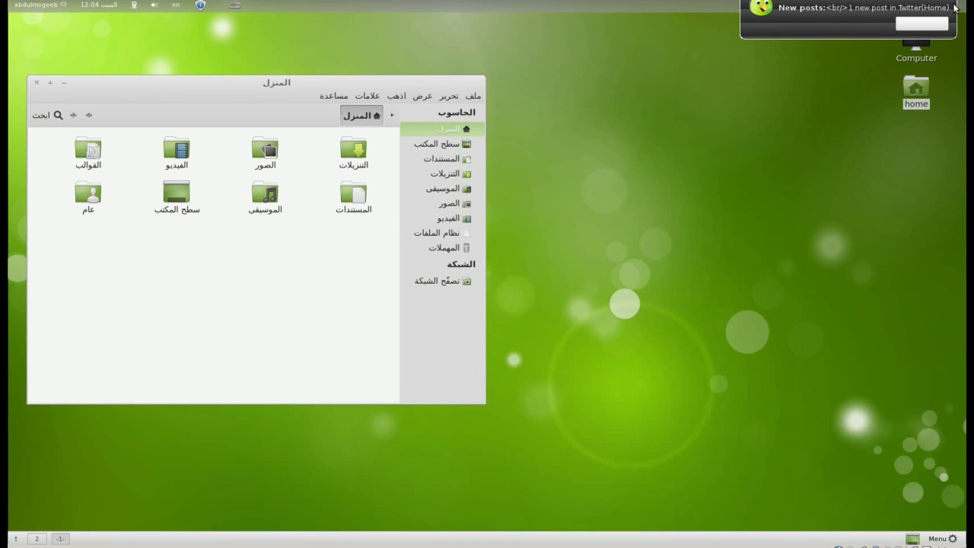
View the open windows in the activities overview, and move the home folder window so it overlaps Firefox
{"action": "mouse_move", "coordinate": [955, 7]}
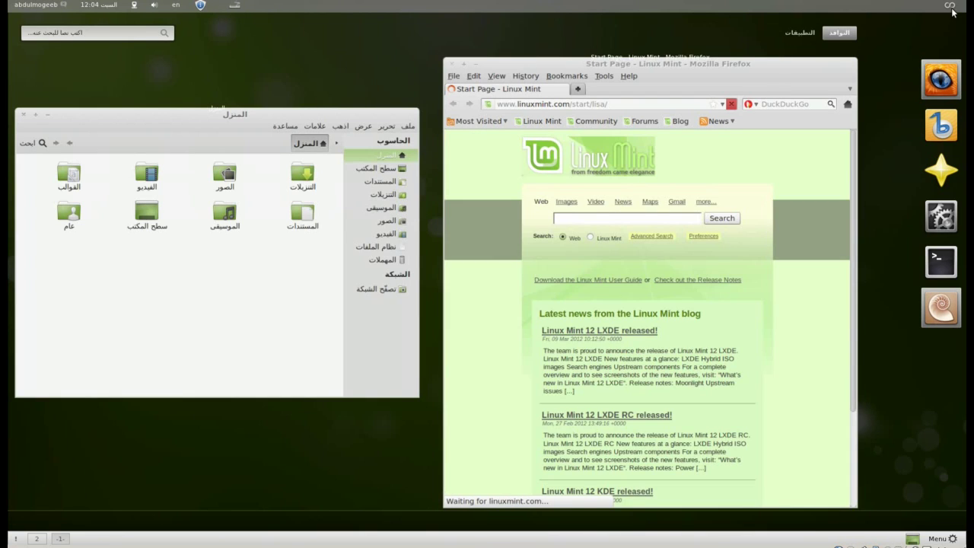
{"action": "left_click", "coordinate": [950, 8]}
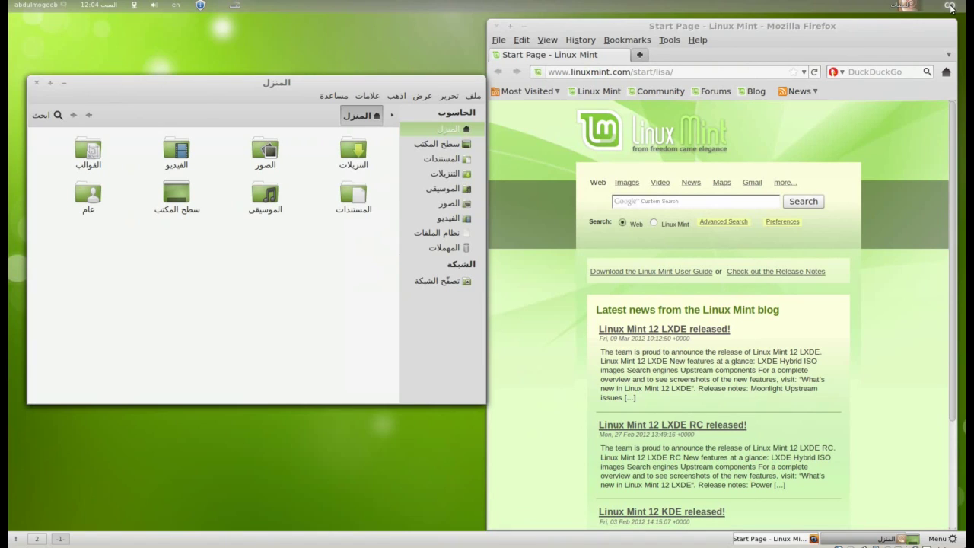
{"action": "key", "text": "super"}
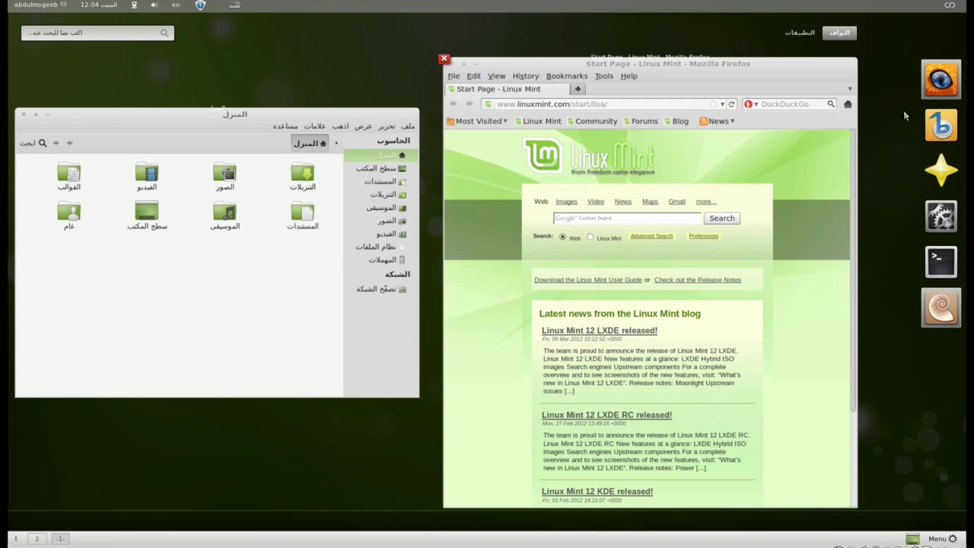
{"action": "mouse_move", "coordinate": [953, 7]}
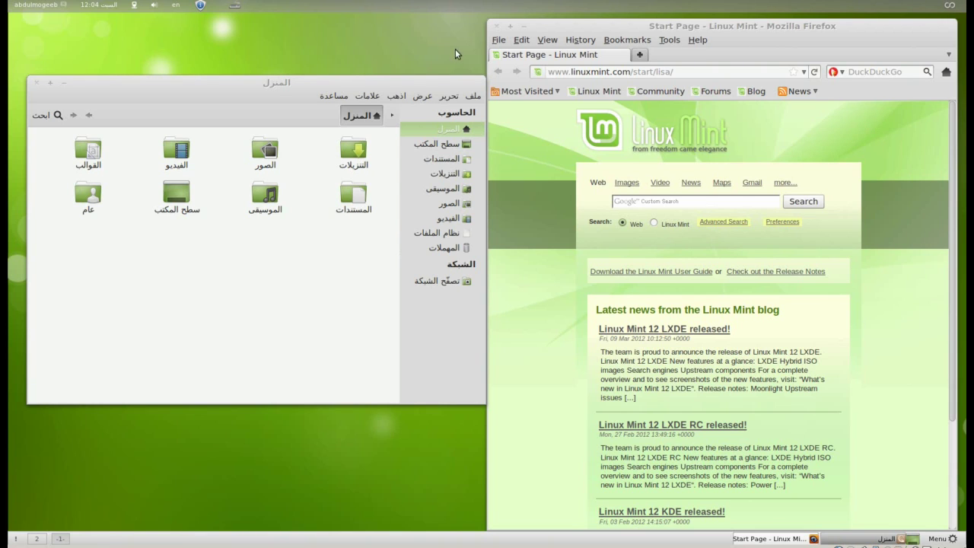
{"action": "left_click_drag", "start_coordinate": [343, 84], "coordinate": [555, 90]}
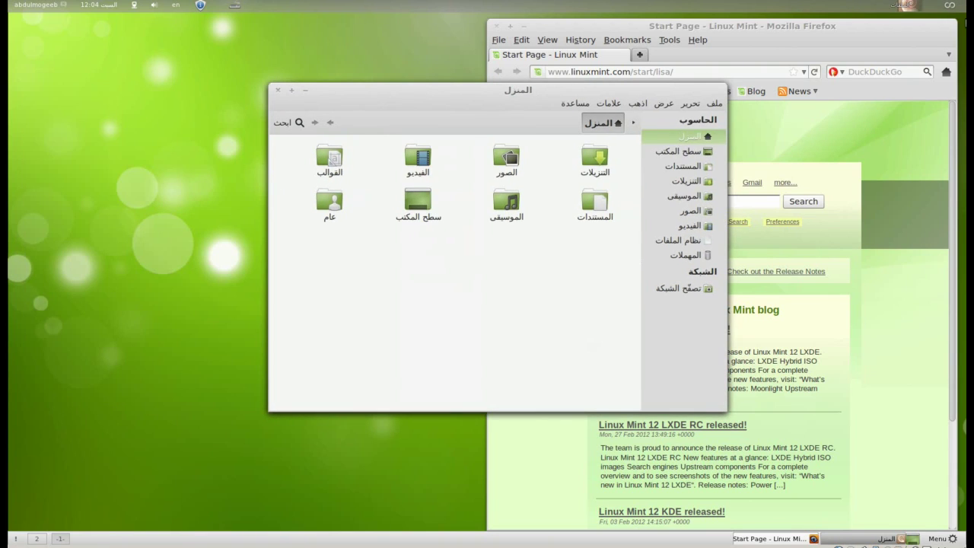
{"action": "left_click", "coordinate": [954, 6]}
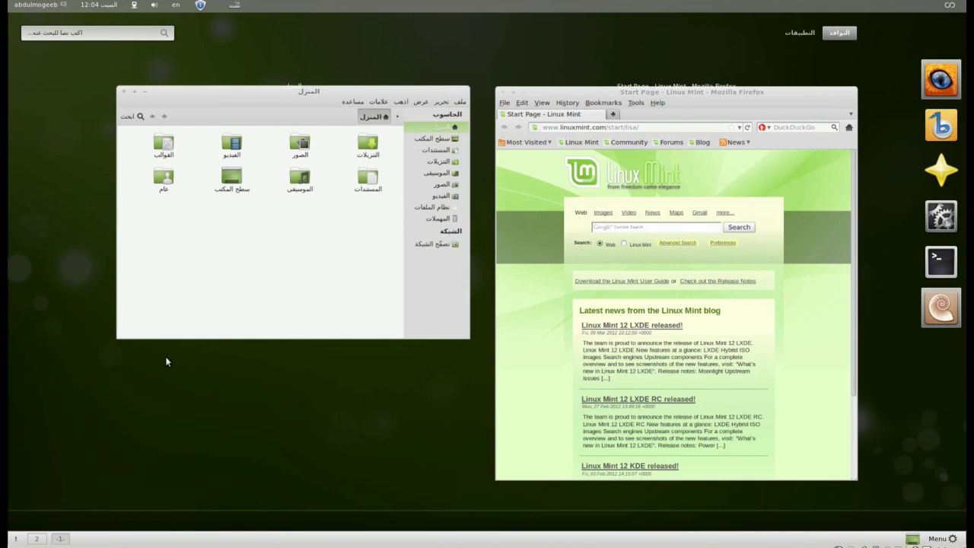
Switch to workspace 2 and back to workspace 1, then close the home folder and Firefox windows from the overview
{"action": "left_click", "coordinate": [36, 538]}
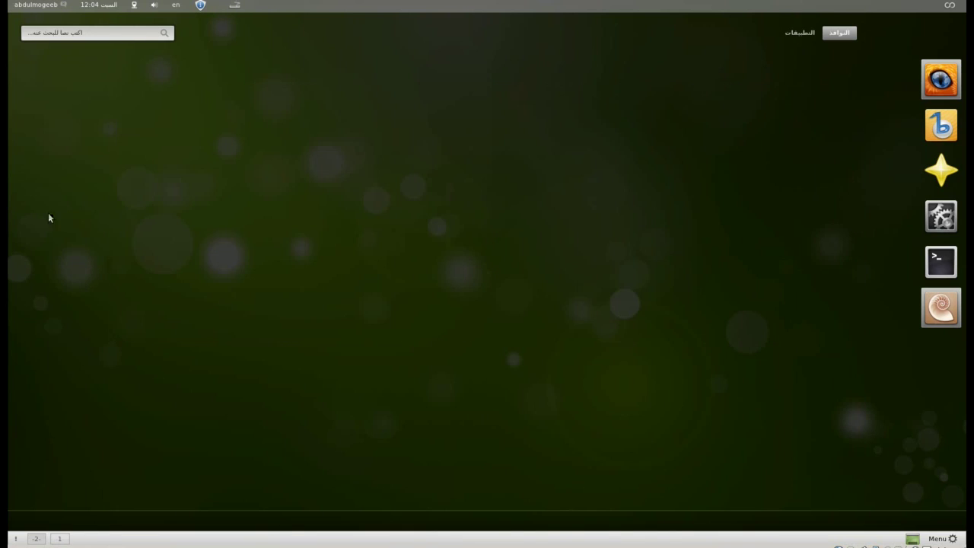
{"action": "left_click", "coordinate": [58, 539]}
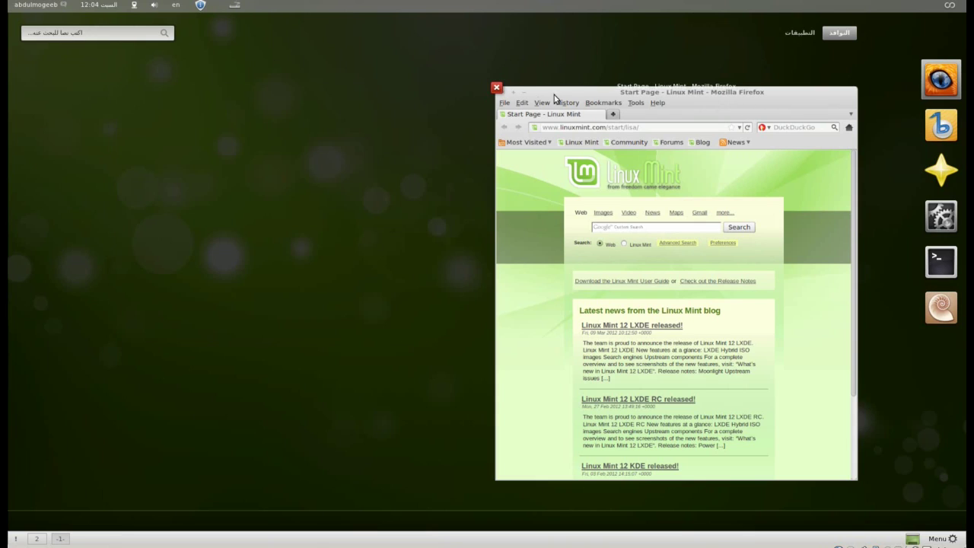
{"action": "left_click", "coordinate": [496, 88]}
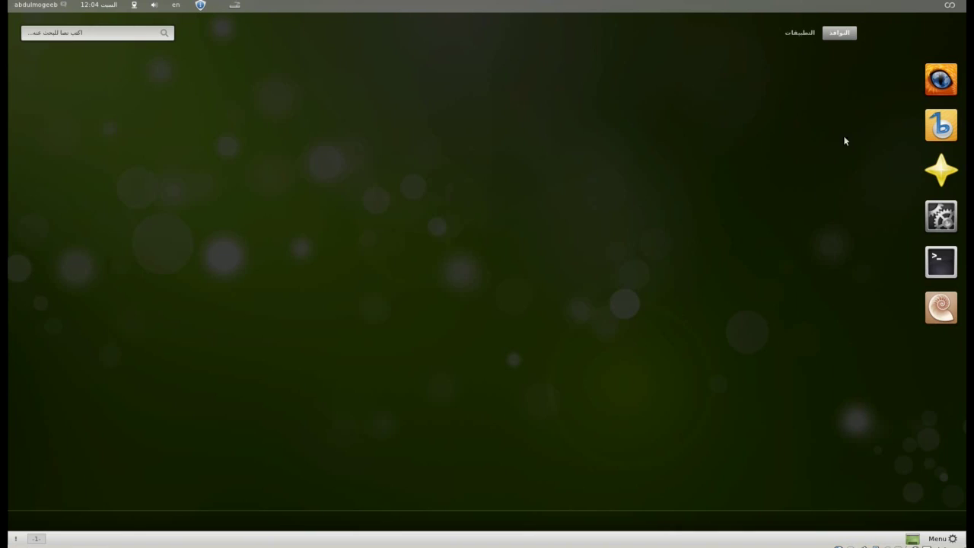
{"action": "left_click", "coordinate": [951, 7]}
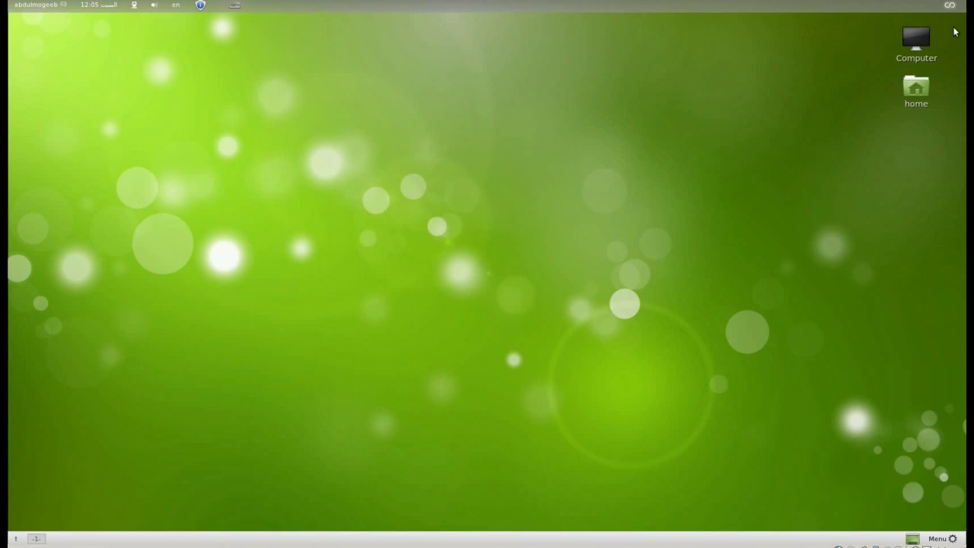
Launch Advanced Settings from the activities overview, reposition its window, and show the Shell settings
{"action": "left_click", "coordinate": [951, 7]}
{"action": "left_click", "coordinate": [949, 220]}
{"action": "left_click", "coordinate": [950, 6]}
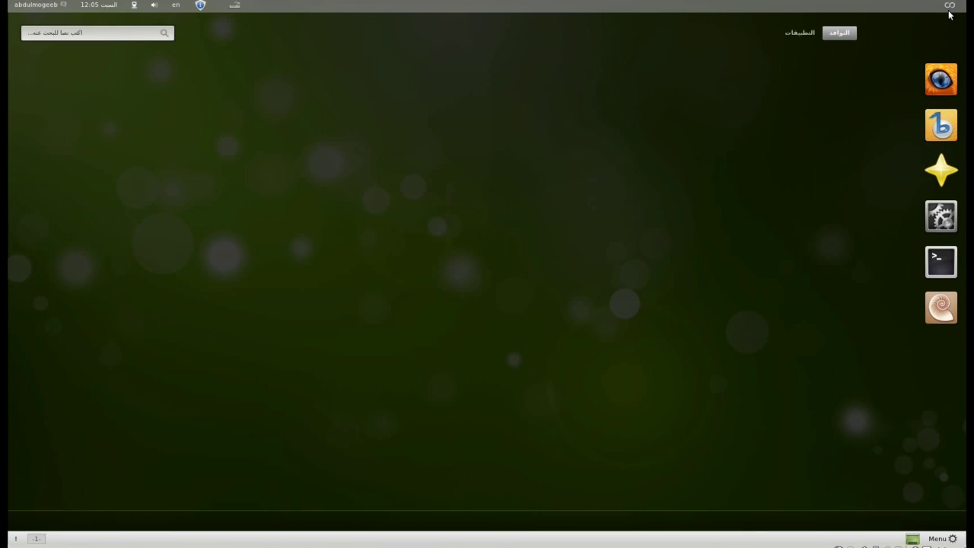
{"action": "left_click", "coordinate": [941, 221]}
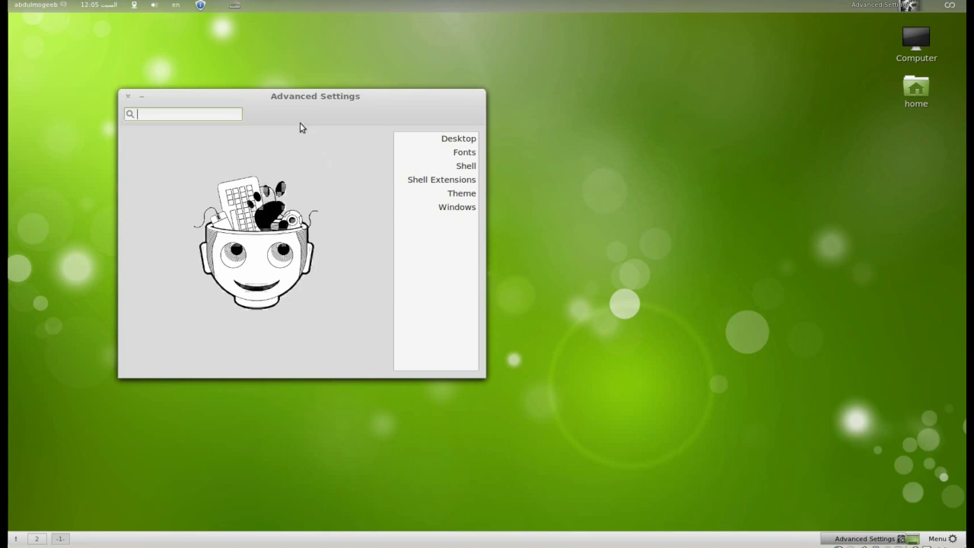
{"action": "left_click_drag", "start_coordinate": [369, 91], "coordinate": [510, 73]}
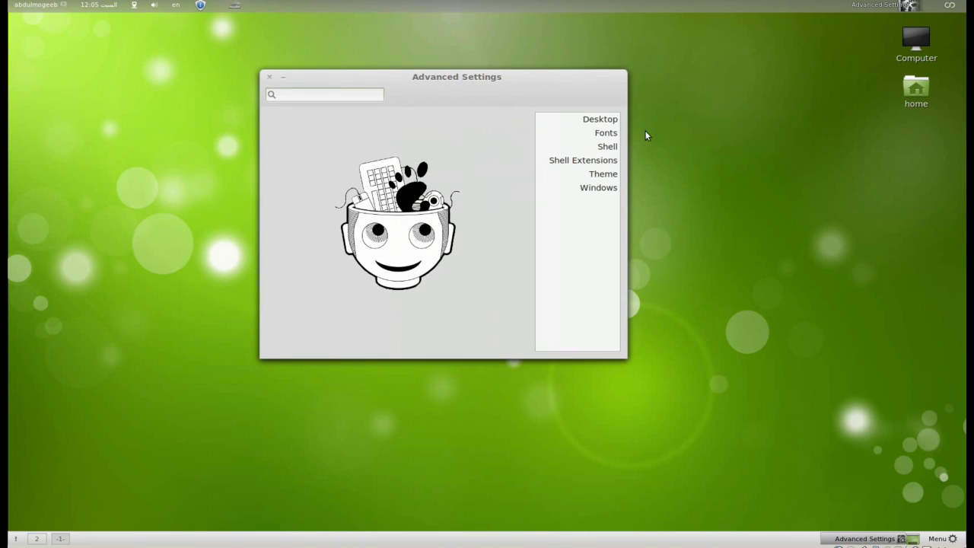
{"action": "left_click", "coordinate": [581, 148]}
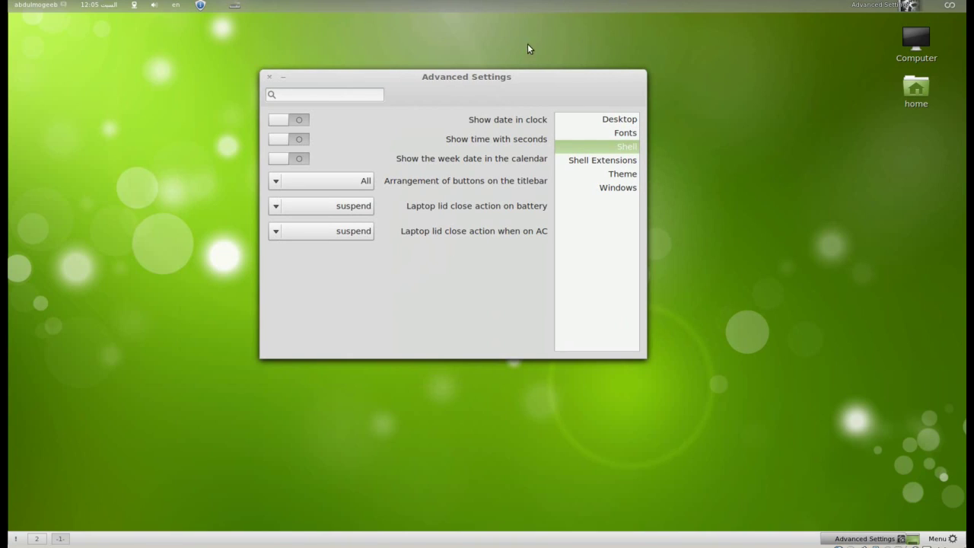
Try the Show date in clock option by switching it on and off
{"action": "left_click", "coordinate": [290, 121]}
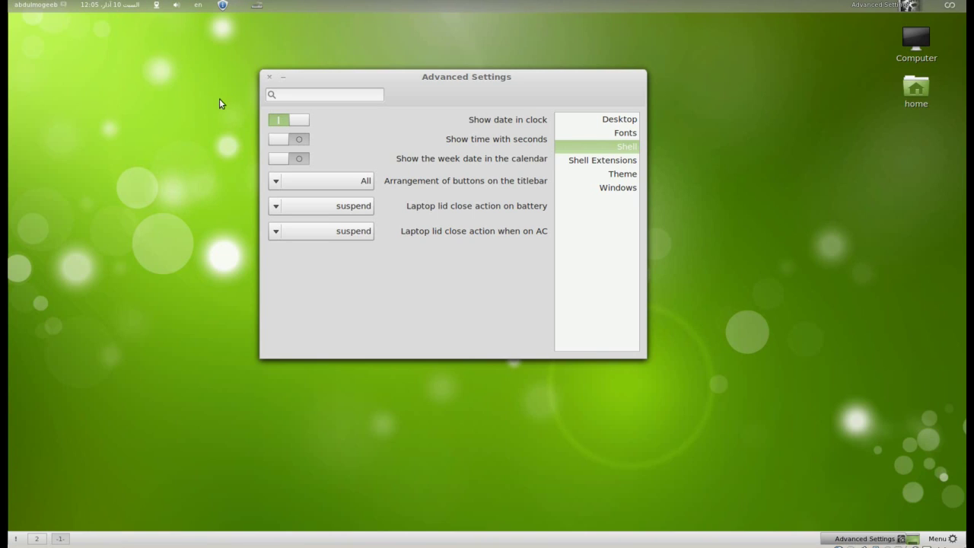
{"action": "left_click", "coordinate": [268, 119]}
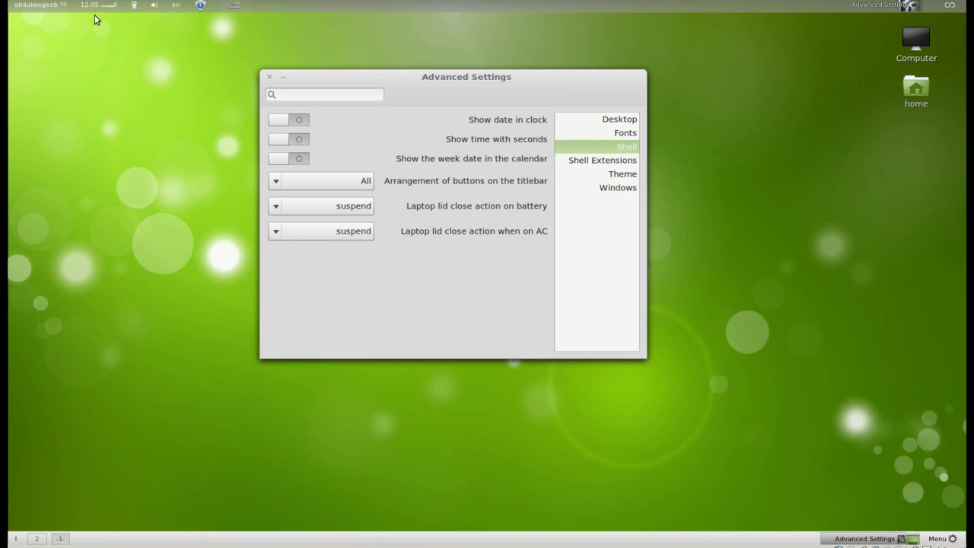
{"action": "left_click", "coordinate": [280, 120]}
{"action": "left_click", "coordinate": [280, 120]}
Try the Show time with seconds option on and off, and enable Show the week date in the calendar
{"action": "left_click", "coordinate": [275, 138]}
{"action": "left_click", "coordinate": [294, 138]}
{"action": "left_click", "coordinate": [294, 155]}
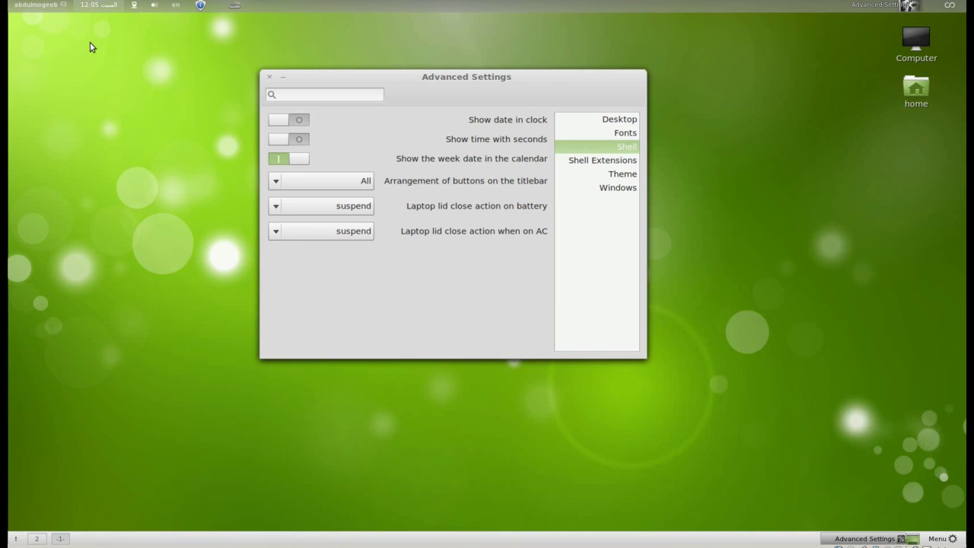
View the week numbers in the clock's calendar and the available laptop lid close actions on battery
{"action": "left_click", "coordinate": [89, 5]}
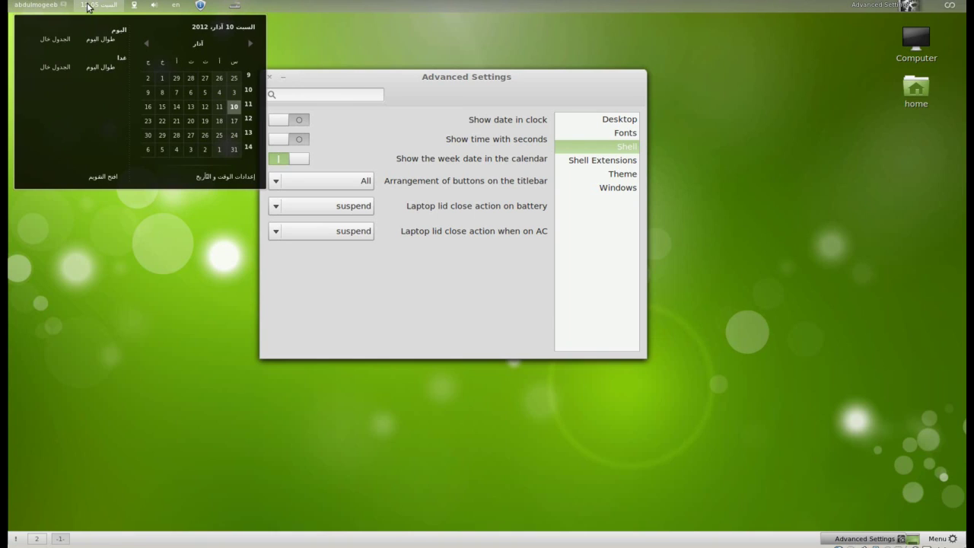
{"action": "left_click", "coordinate": [89, 7]}
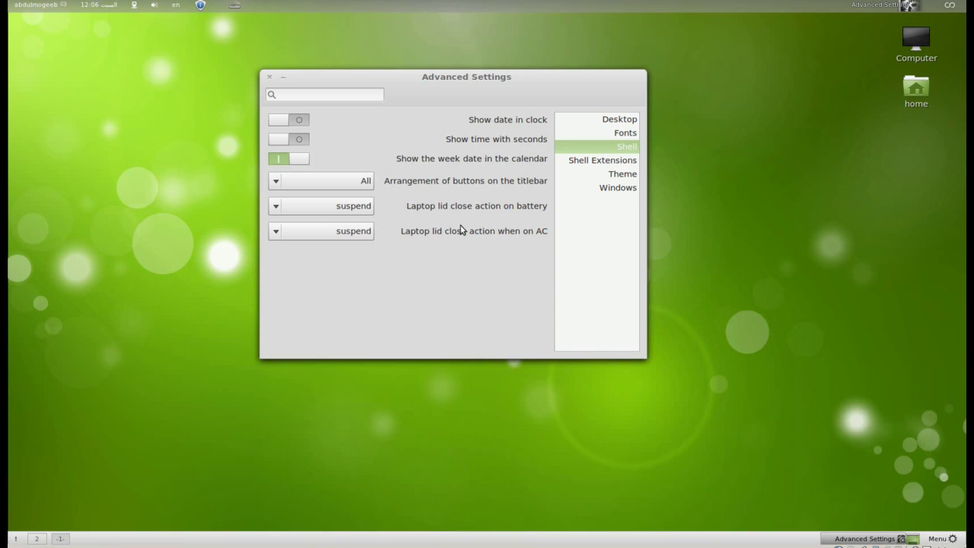
{"action": "left_click", "coordinate": [317, 204]}
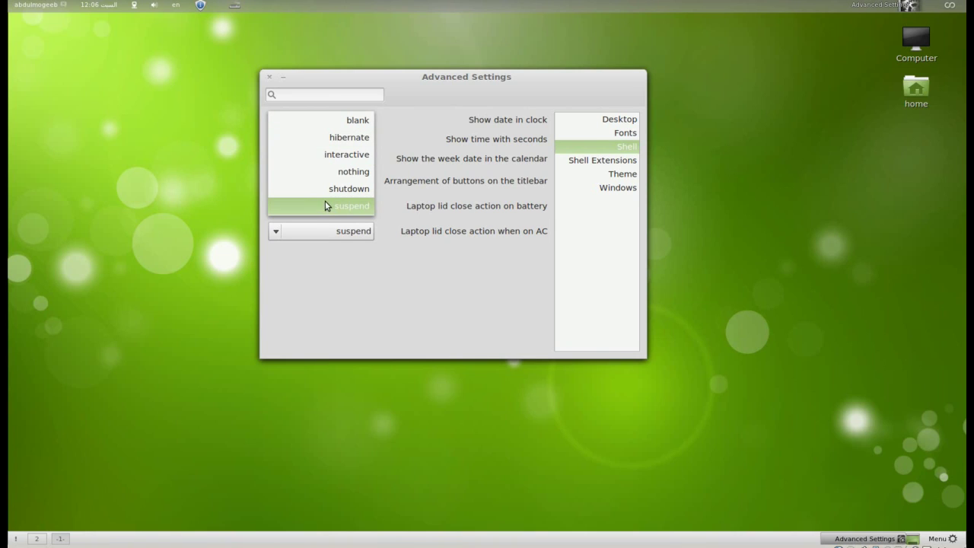
{"action": "left_click", "coordinate": [487, 208]}
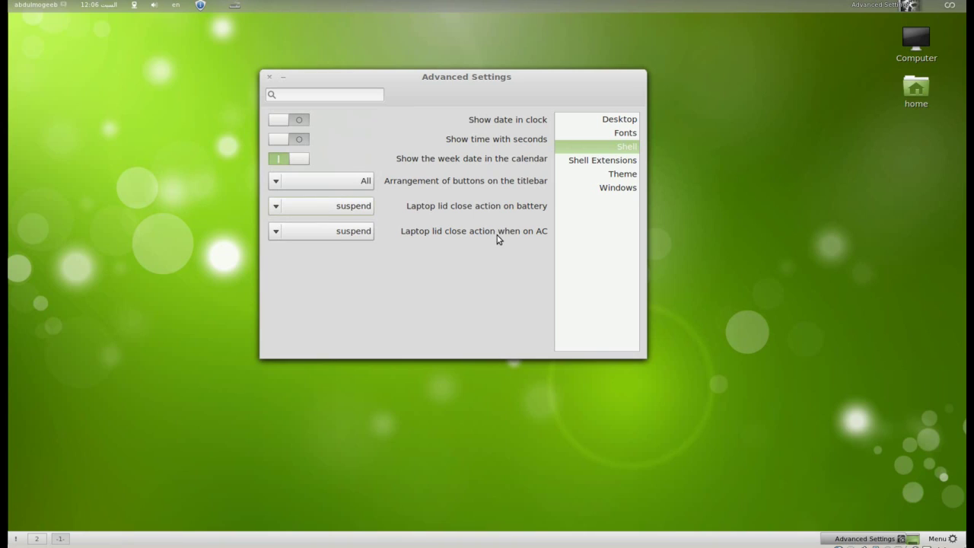
Show the Shell Extensions settings, look at the bottom panel's applications menu, and try the Menu Extension off and on
{"action": "left_click", "coordinate": [575, 163]}
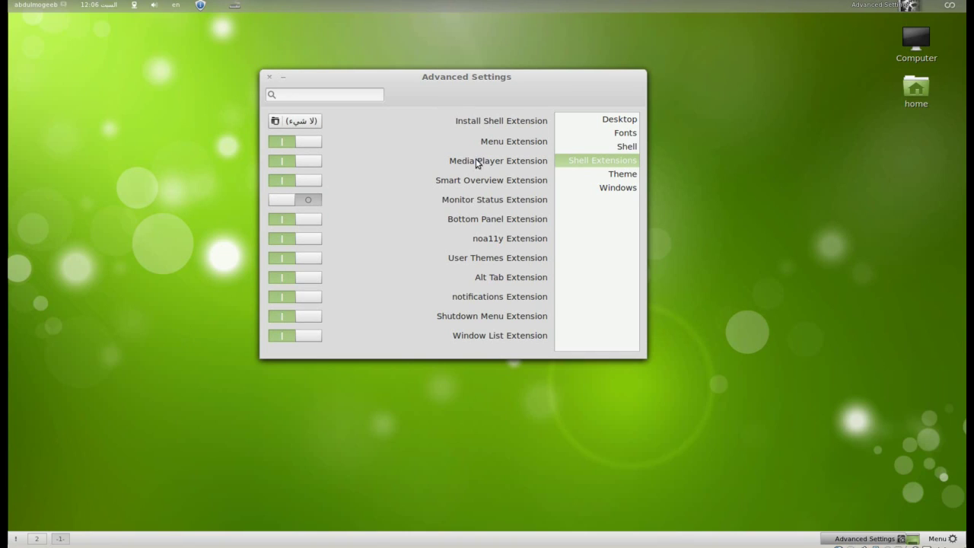
{"action": "left_click", "coordinate": [951, 539]}
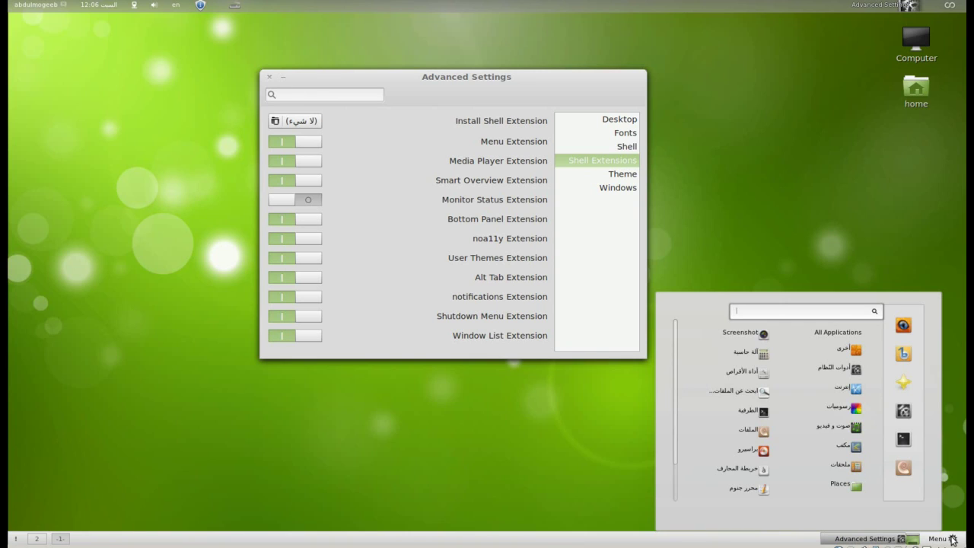
{"action": "left_click", "coordinate": [952, 539]}
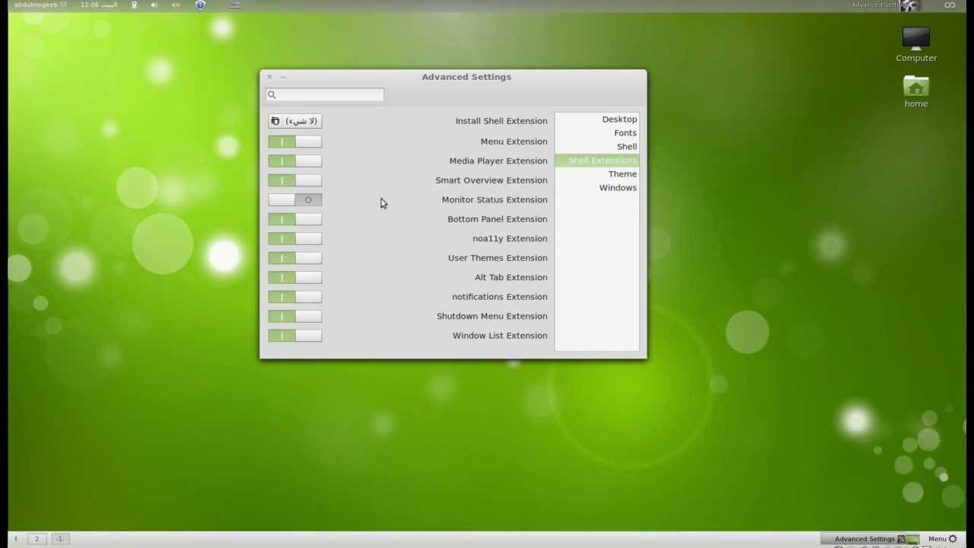
{"action": "left_click", "coordinate": [306, 142]}
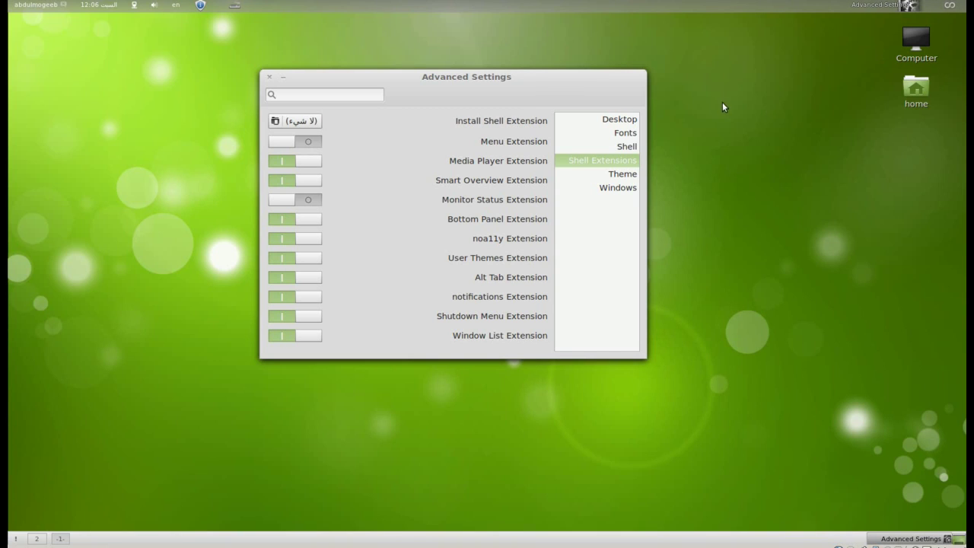
{"action": "left_click", "coordinate": [296, 143]}
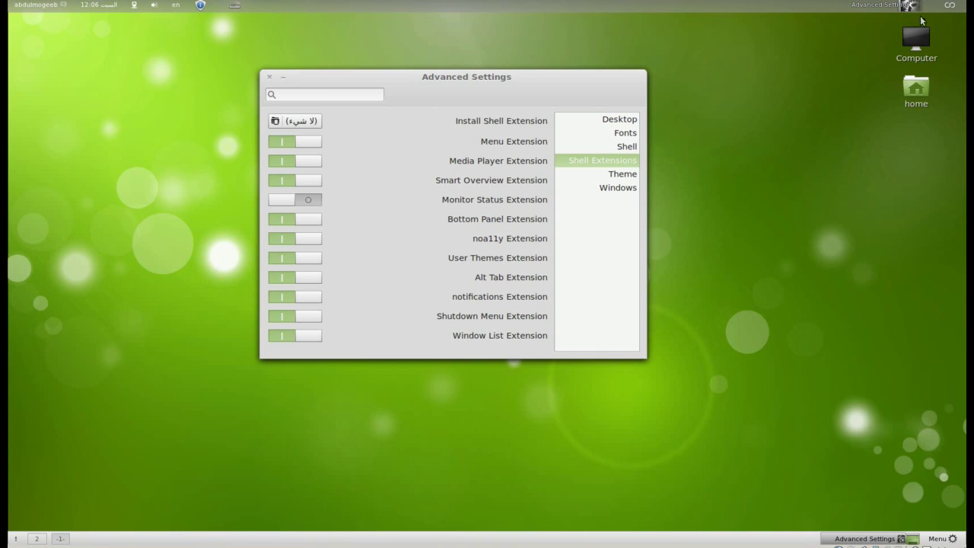
Enable the Monitor Status Extension, viewing the activities overview before and after the change
{"action": "key", "text": "super"}
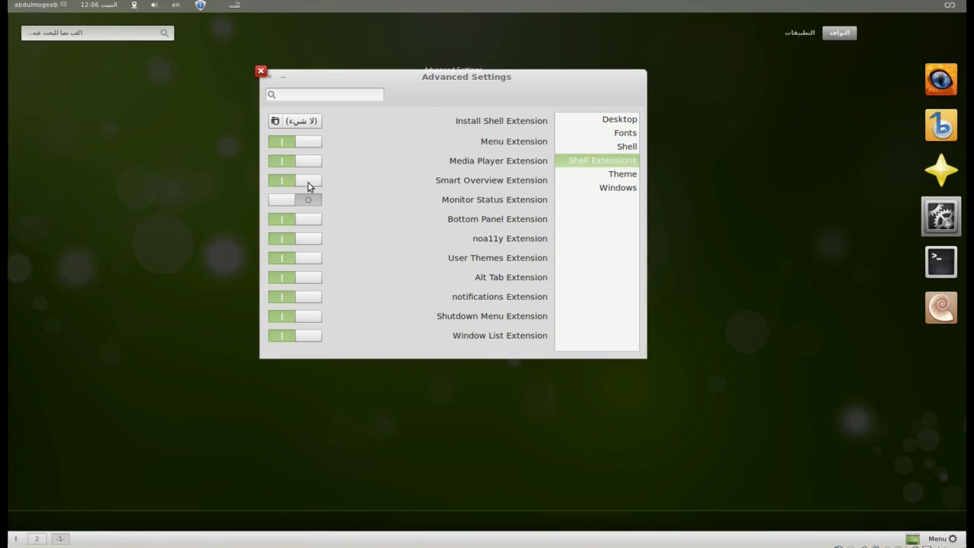
{"action": "left_click", "coordinate": [371, 83]}
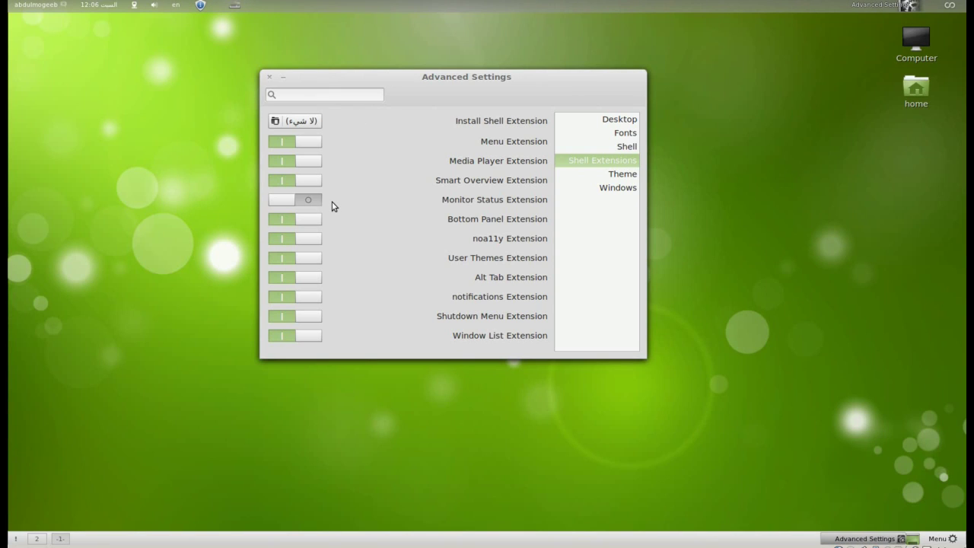
{"action": "left_click", "coordinate": [296, 203]}
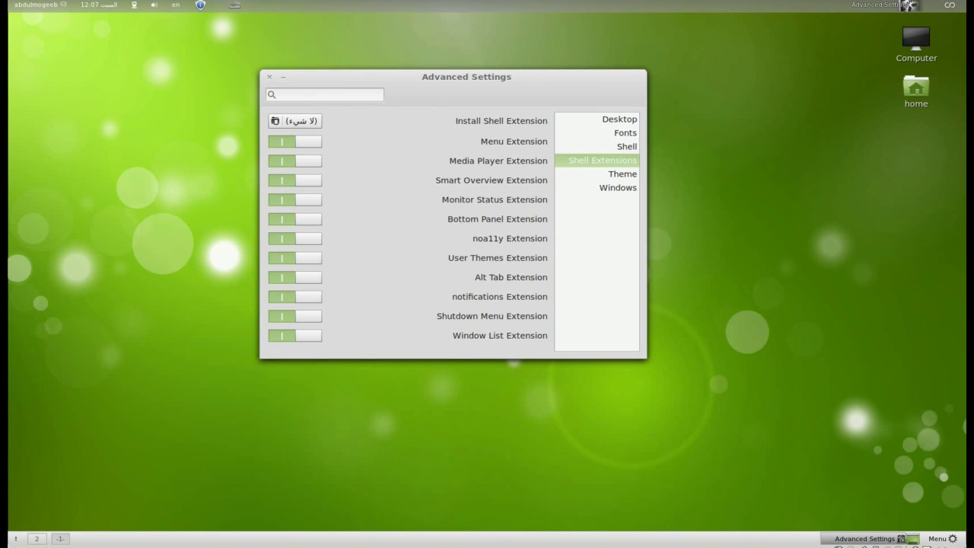
{"action": "left_click", "coordinate": [951, 7]}
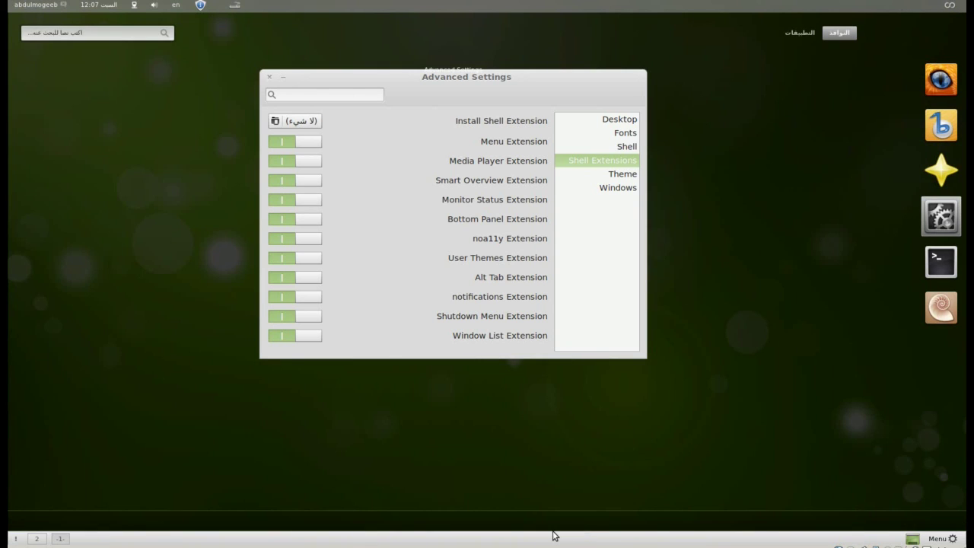
{"action": "left_click", "coordinate": [554, 210]}
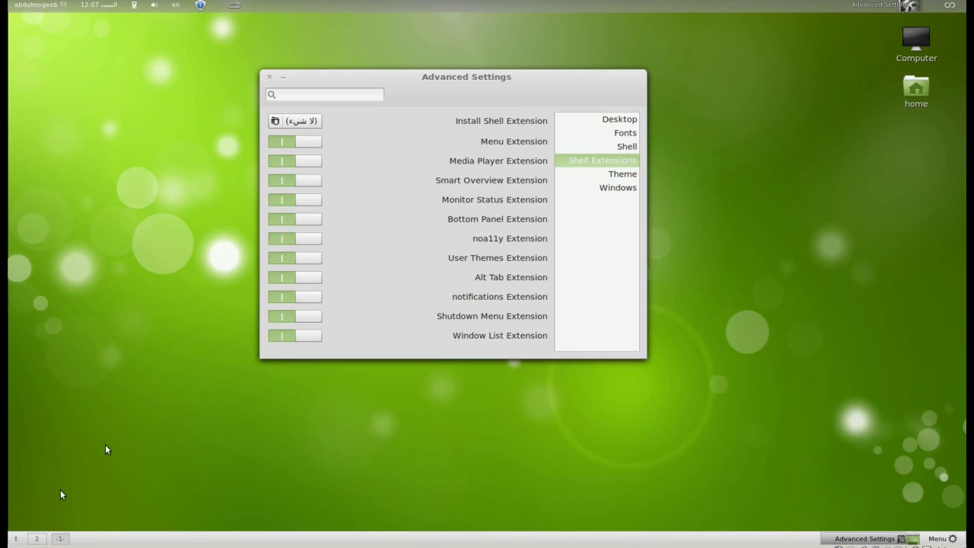
Try the Bottom Panel Extension and the noa11y Extension by switching each one off and on again
{"action": "left_click", "coordinate": [302, 223]}
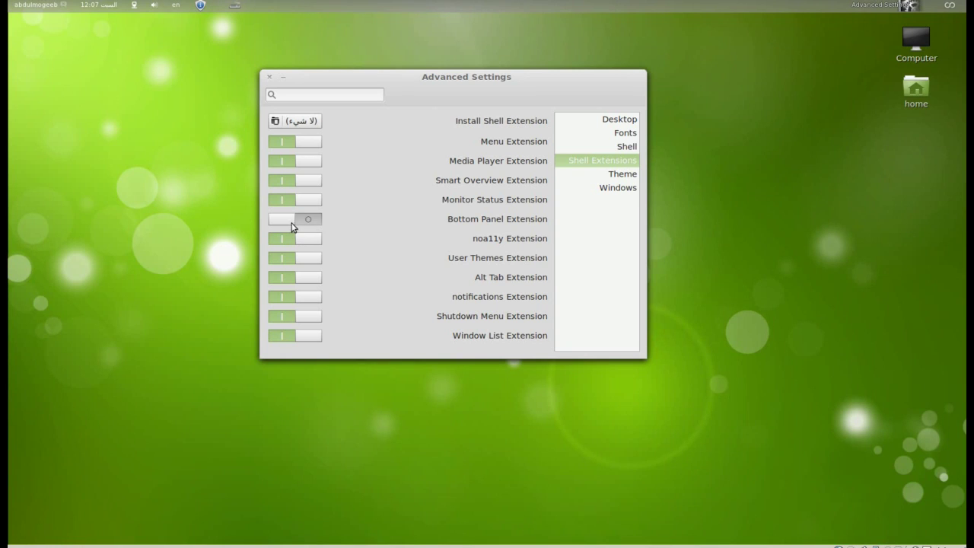
{"action": "left_click", "coordinate": [289, 221]}
{"action": "left_click", "coordinate": [297, 238]}
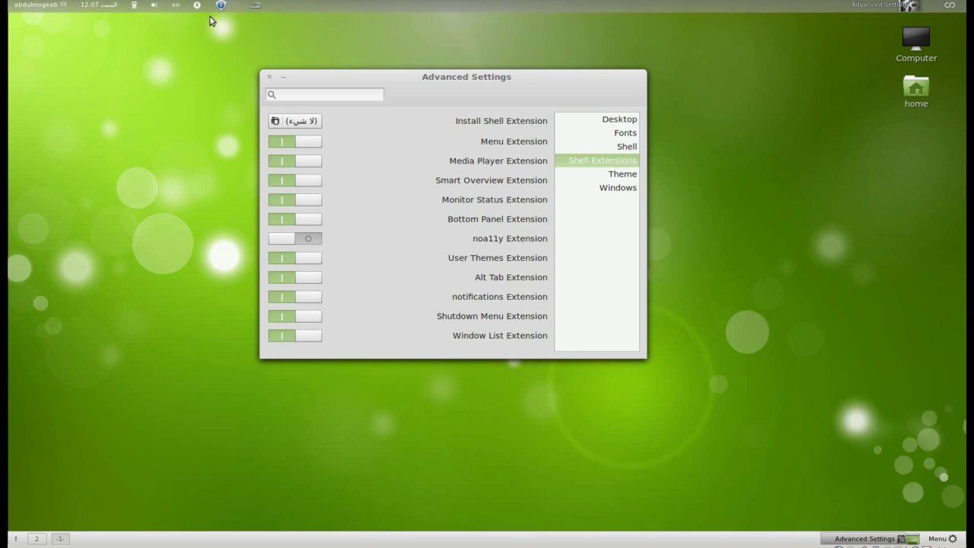
{"action": "left_click", "coordinate": [292, 239]}
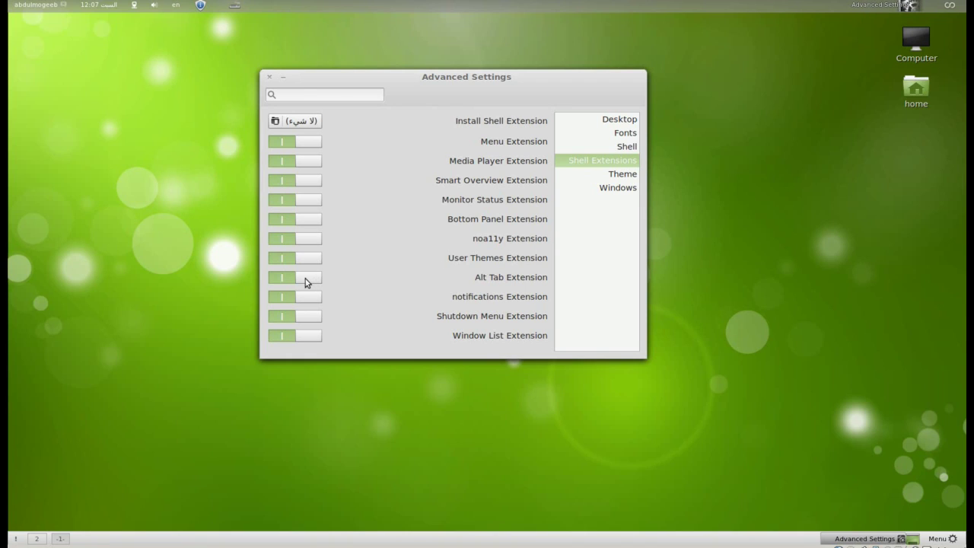
Open the home folder and cycle through the open windows with the window switcher, ending on Advanced Settings
{"action": "key", "text": "alt+Tab"}
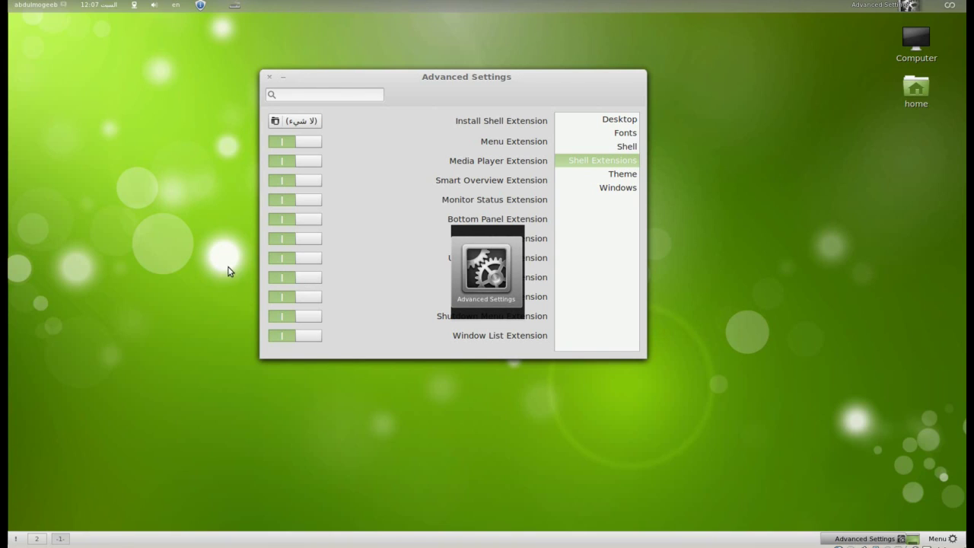
{"action": "left_click", "coordinate": [919, 90]}
{"action": "double_click", "coordinate": [919, 90]}
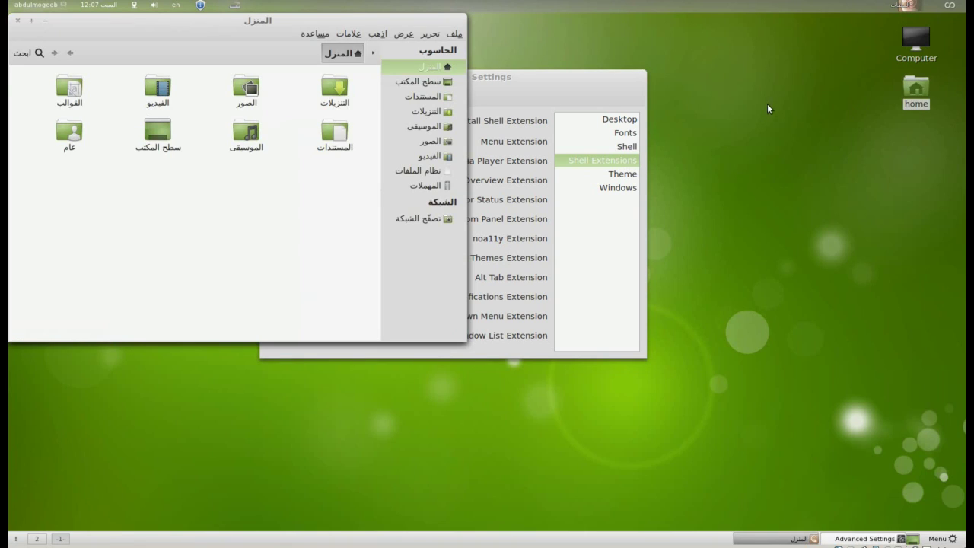
{"action": "key", "text": "alt+Tab"}
{"action": "key", "text": "alt+Tab"}
{"action": "key", "text": "alt+Tab"}
{"action": "key", "text": "alt+Tab"}
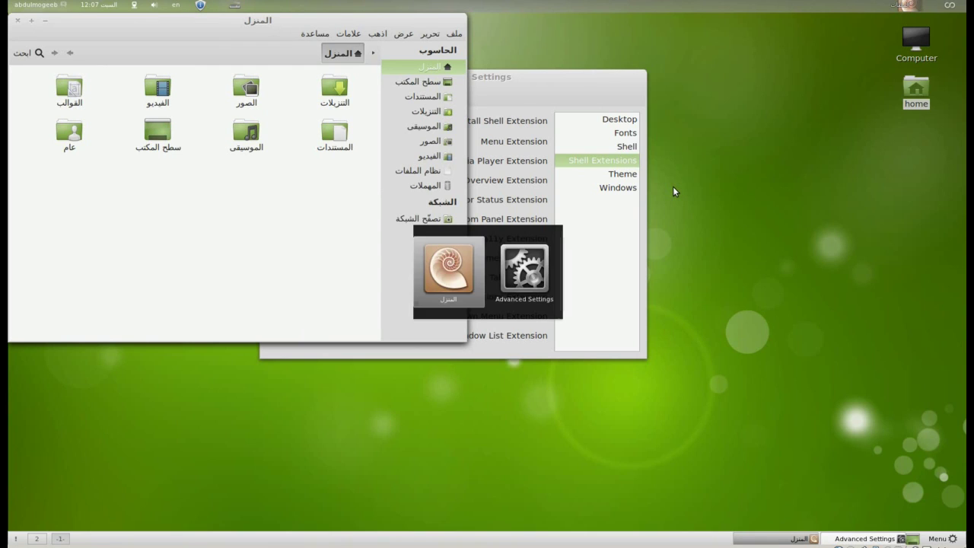
{"action": "key", "text": "alt+Tab"}
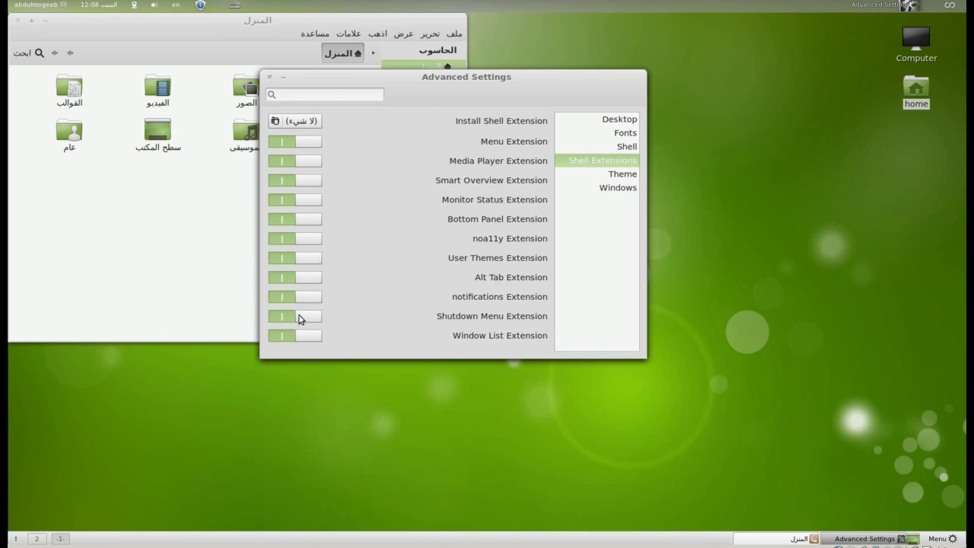
Try the Shutdown Menu Extension off and on while checking the user menu, and do the same with the Window List Extension
{"action": "left_click", "coordinate": [40, 8]}
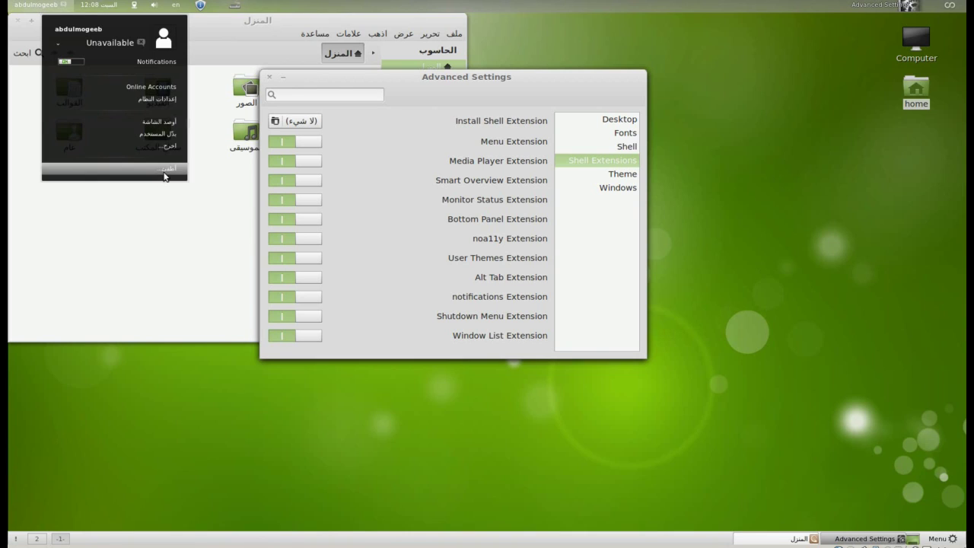
{"action": "left_click", "coordinate": [444, 283]}
{"action": "left_click", "coordinate": [307, 317]}
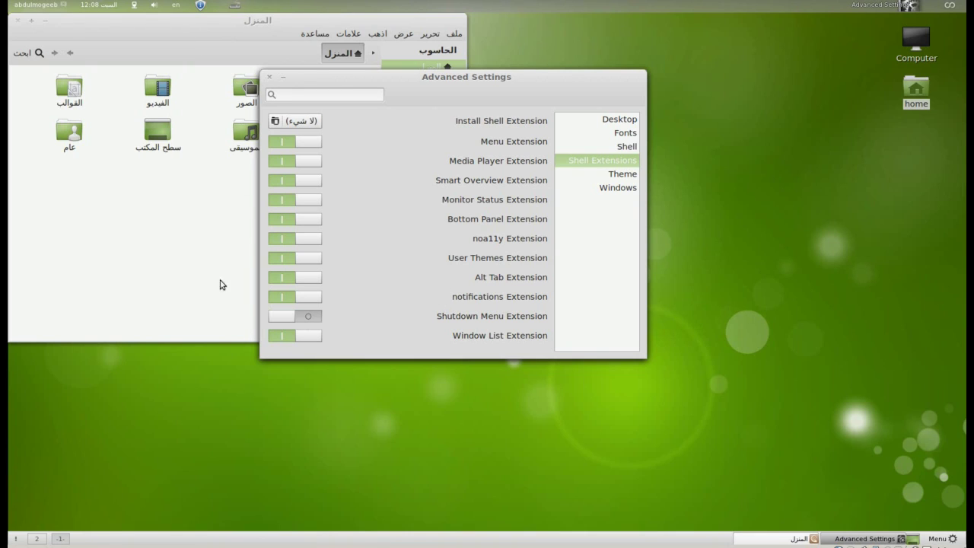
{"action": "left_click", "coordinate": [43, 6]}
{"action": "left_click", "coordinate": [43, 6]}
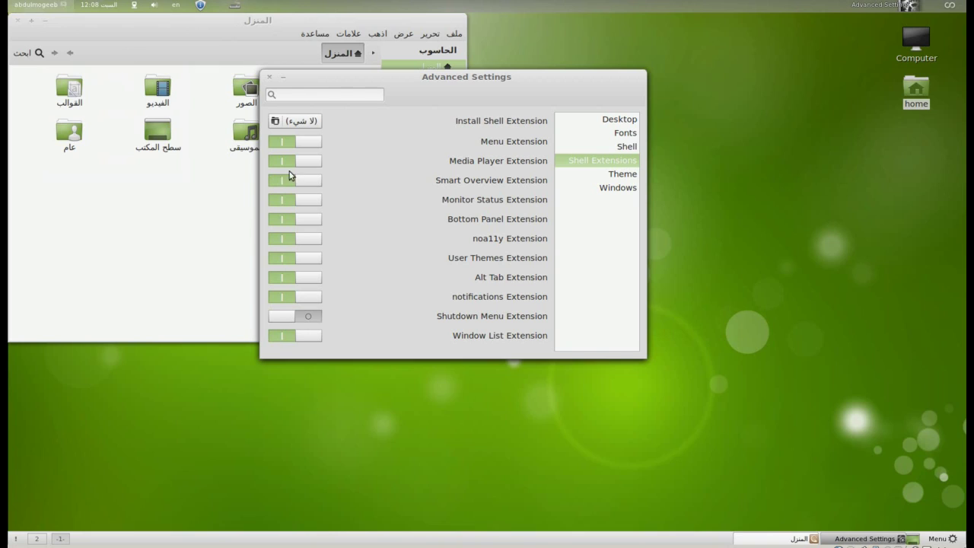
{"action": "left_click", "coordinate": [279, 316]}
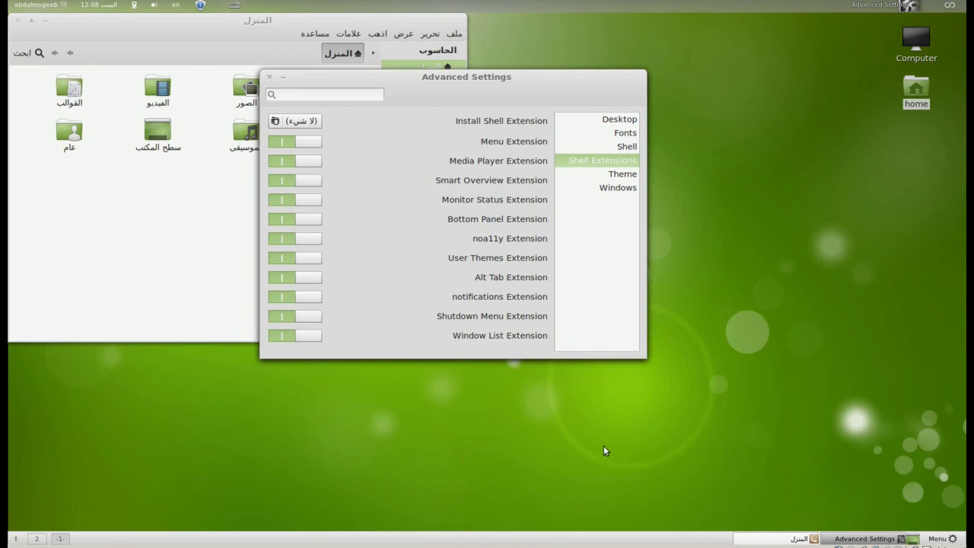
{"action": "left_click", "coordinate": [317, 336]}
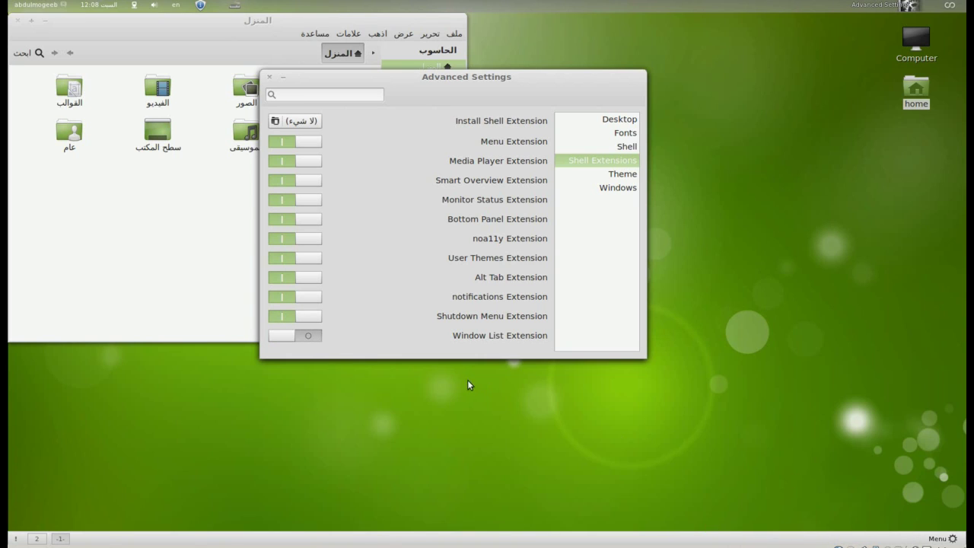
{"action": "left_click", "coordinate": [303, 339]}
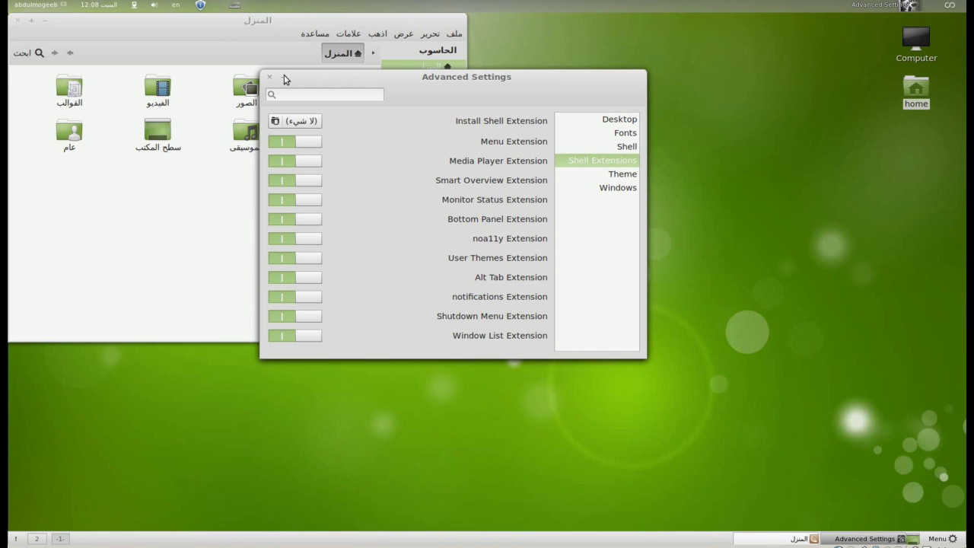
Close the Advanced Settings and home folder windows, and take a brief look at the applications menu
{"action": "key", "text": "alt+F4"}
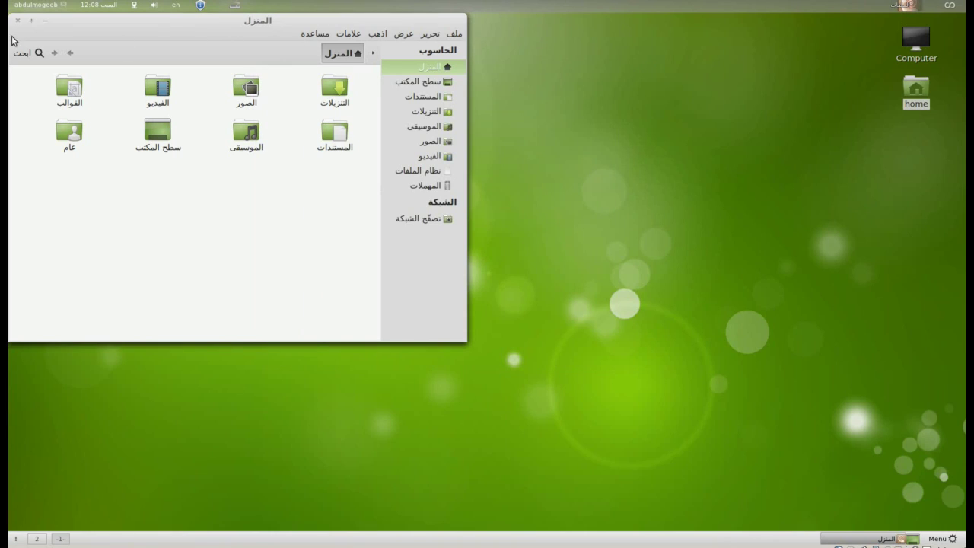
{"action": "left_click", "coordinate": [958, 6]}
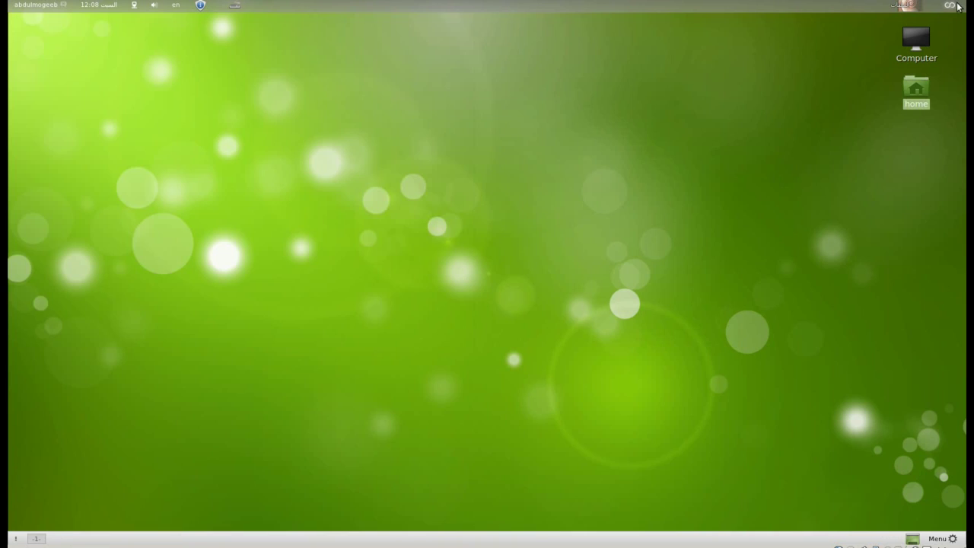
{"action": "left_click", "coordinate": [937, 539]}
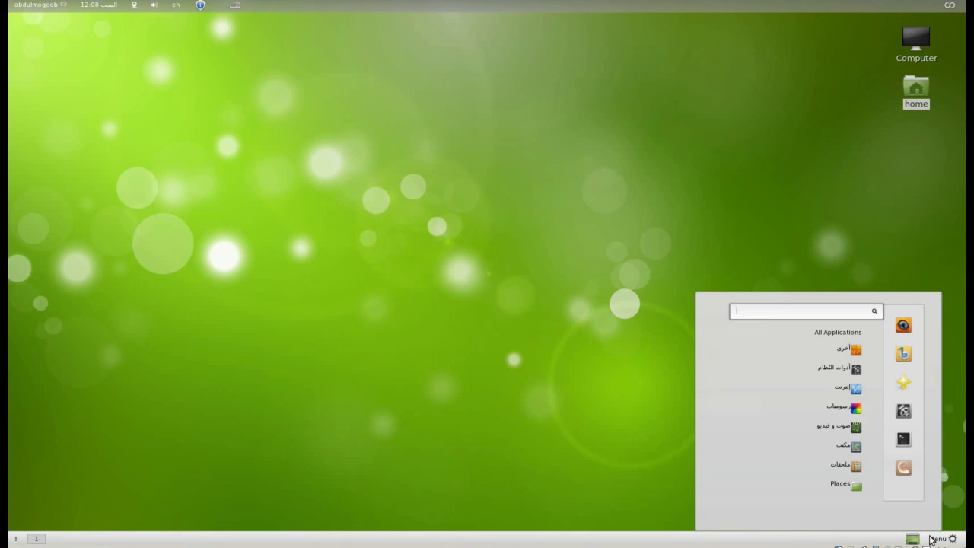
{"action": "left_click", "coordinate": [954, 128]}
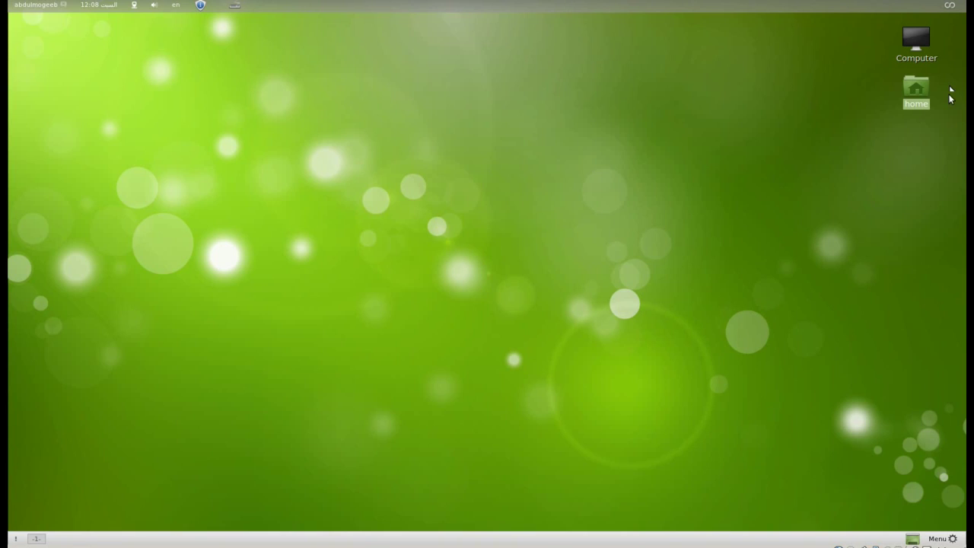
Relaunch Advanced Settings from the activities overview, disable the Bottom Panel Extension under Shell Extensions, and close the window
{"action": "left_click", "coordinate": [951, 10]}
{"action": "left_click", "coordinate": [946, 208]}
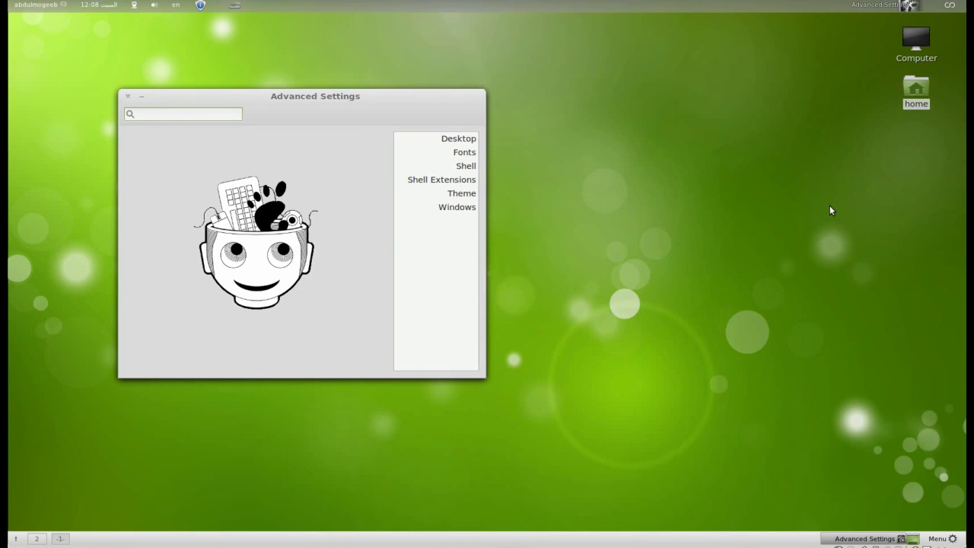
{"action": "left_click_drag", "start_coordinate": [297, 101], "coordinate": [479, 103]}
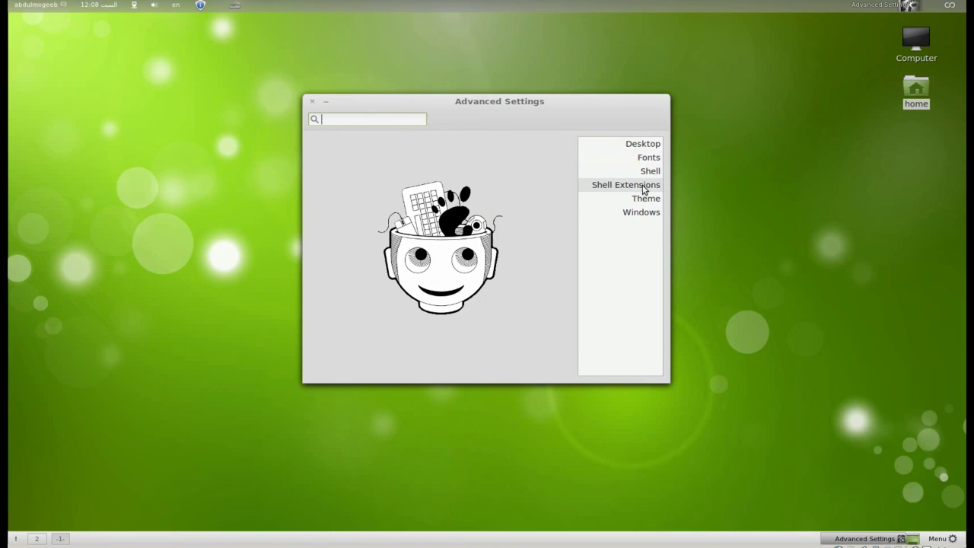
{"action": "left_click", "coordinate": [644, 187]}
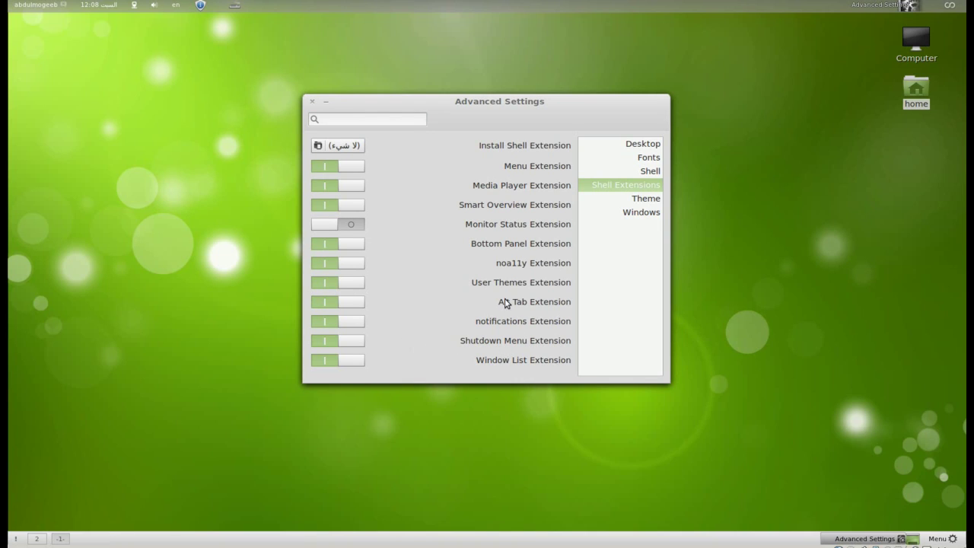
{"action": "left_click", "coordinate": [356, 243]}
{"action": "left_click", "coordinate": [313, 102]}
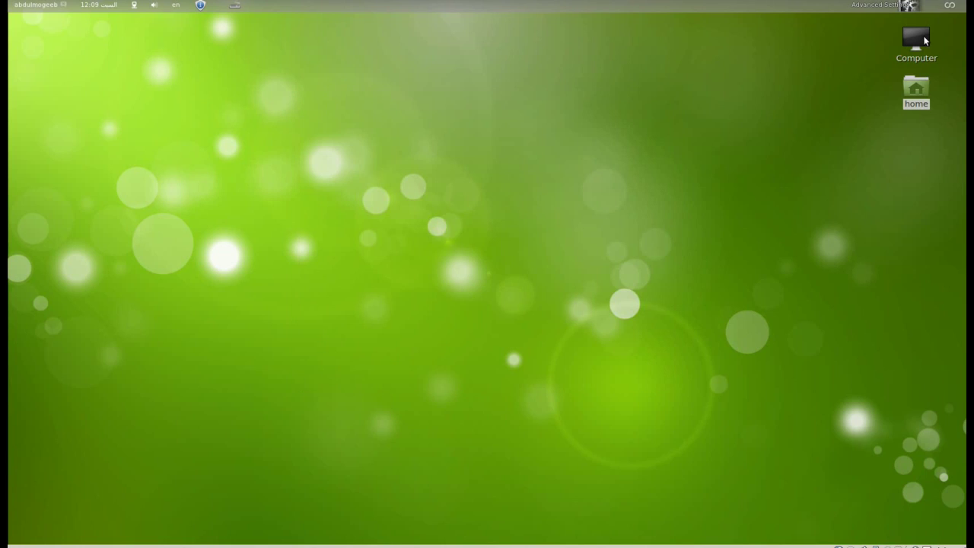
Launch the Software Manager and a Terminal window from the activities overview
{"action": "mouse_move", "coordinate": [948, 8]}
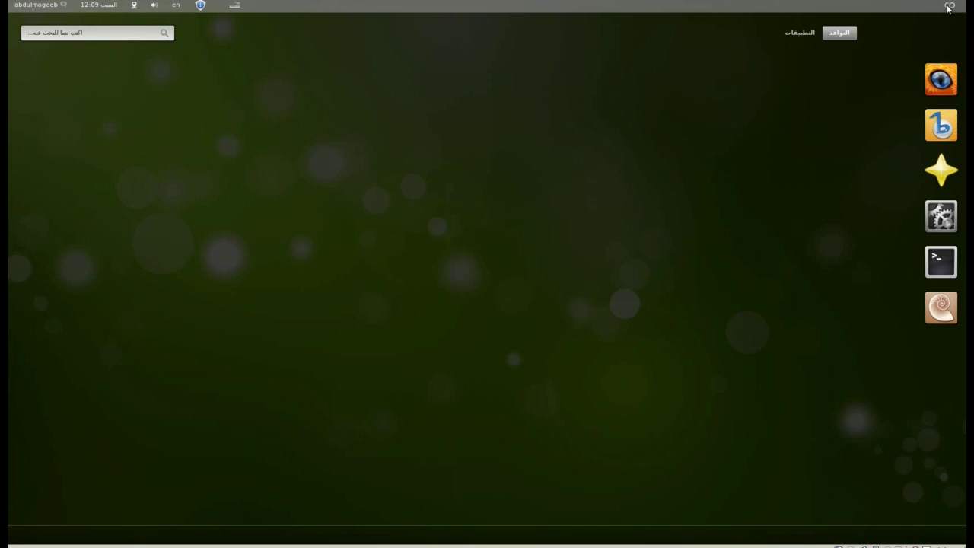
{"action": "left_click", "coordinate": [942, 173]}
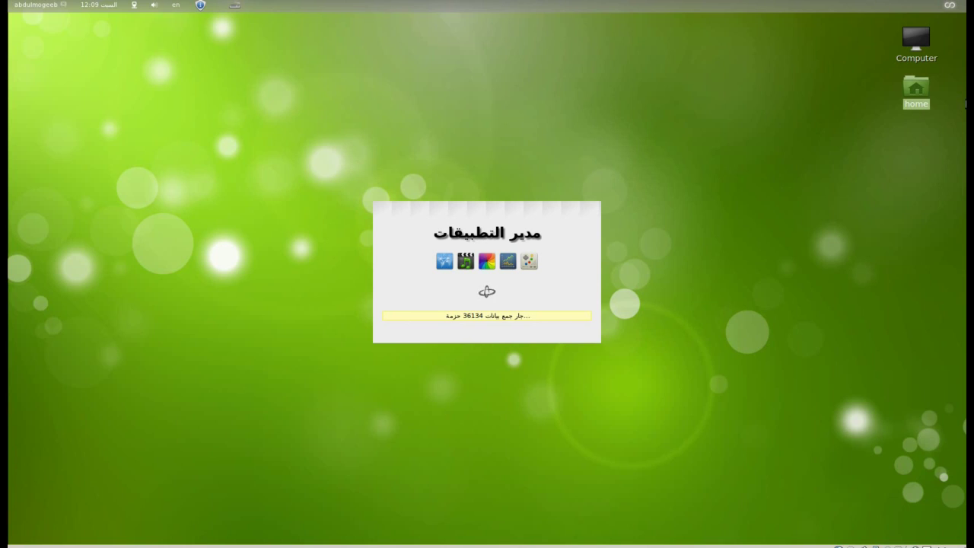
{"action": "left_click", "coordinate": [950, 5]}
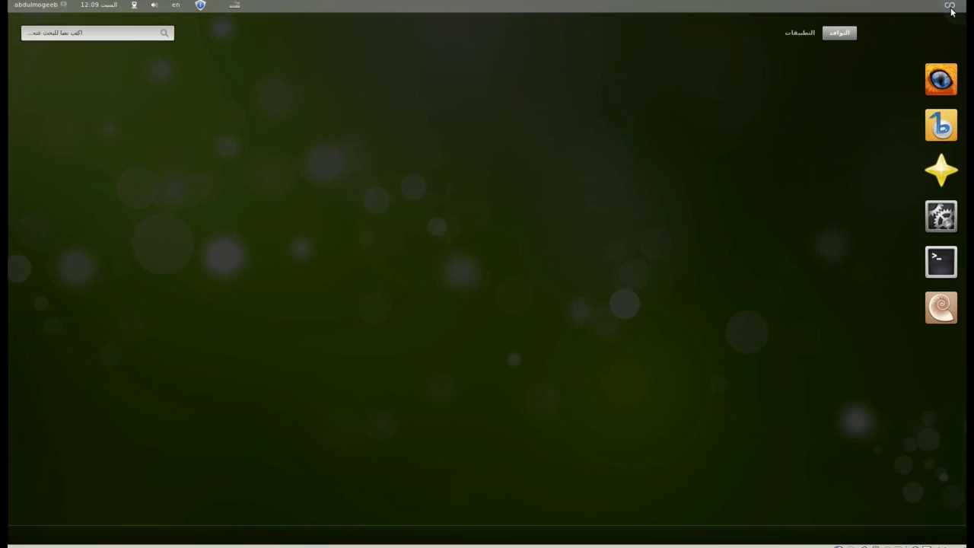
{"action": "left_click", "coordinate": [956, 7]}
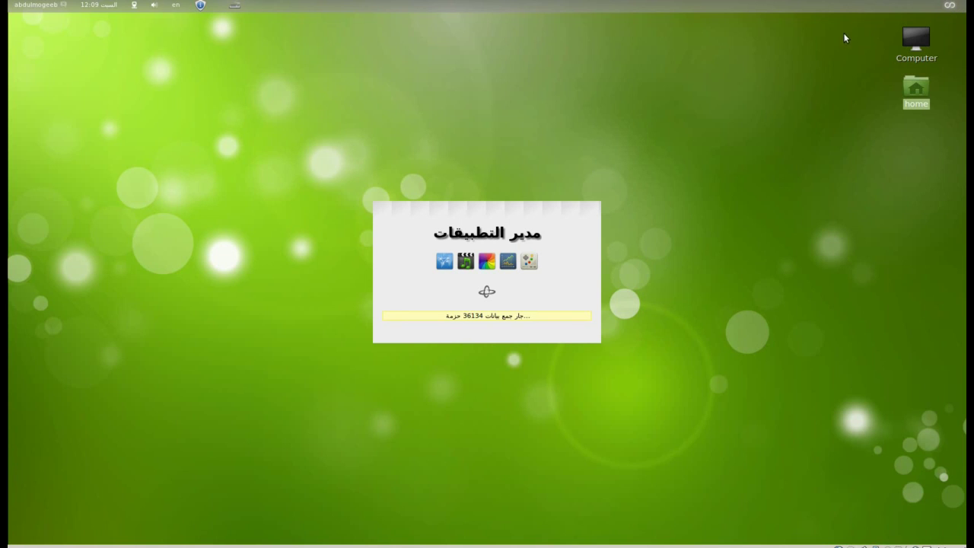
{"action": "key", "text": "super"}
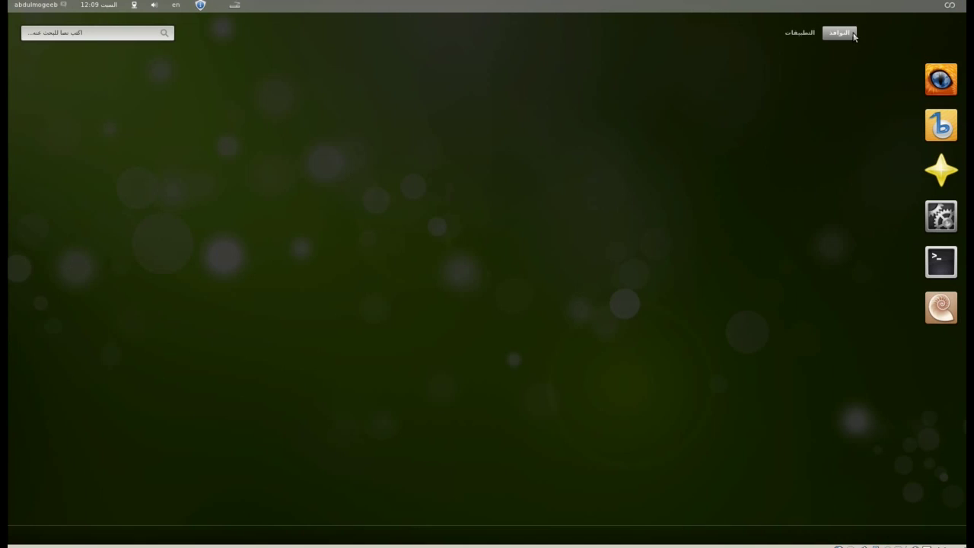
{"action": "left_click", "coordinate": [944, 263]}
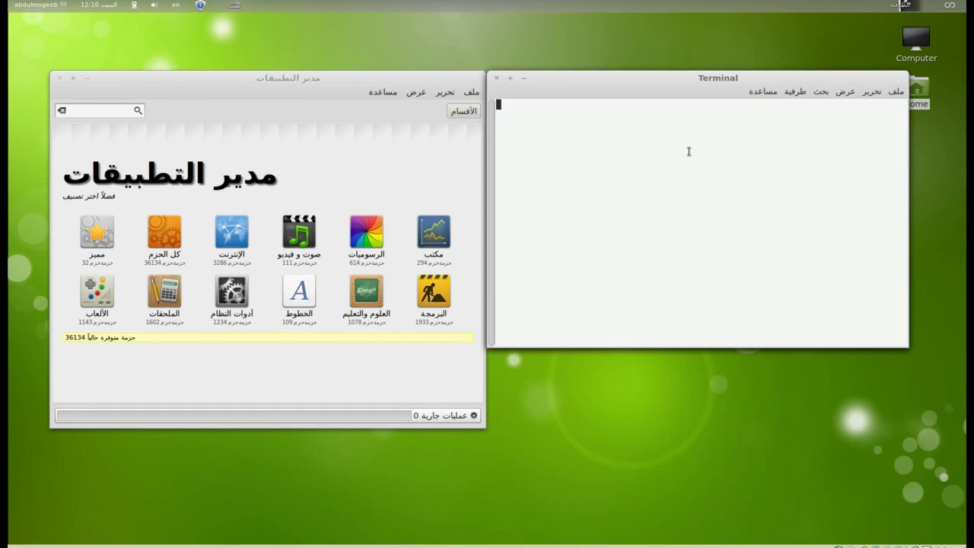
Search the Software Manager for "docky" and open the docky package's details page
{"action": "left_click", "coordinate": [109, 111]}
{"action": "type", "text": "docky"}
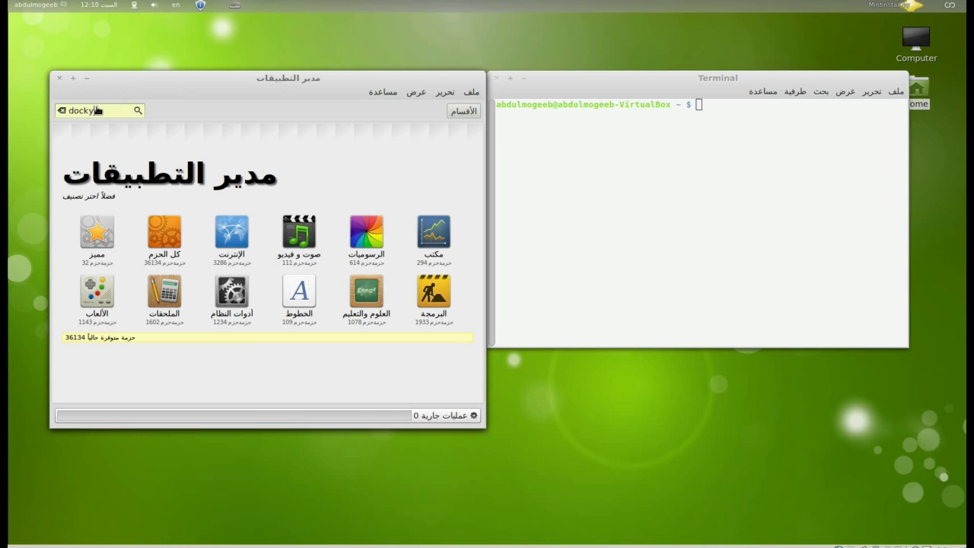
{"action": "key", "text": "Return"}
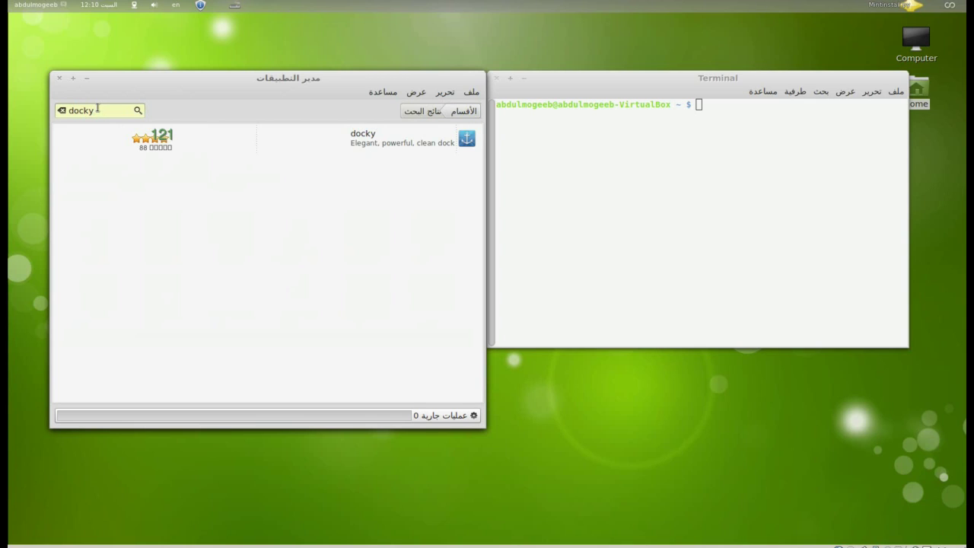
{"action": "double_click", "coordinate": [417, 145]}
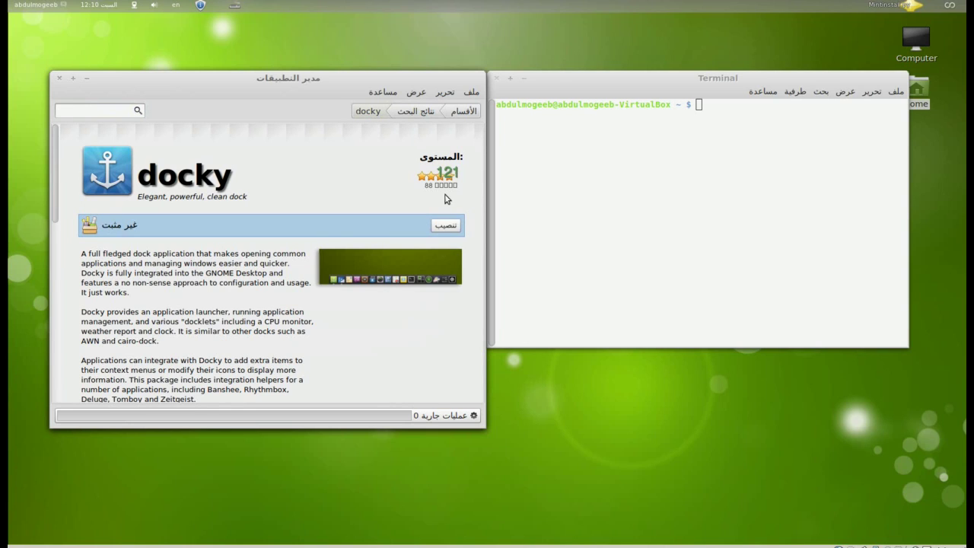
Install the docky package, entering the account password to authenticate the installation
{"action": "left_click", "coordinate": [445, 226]}
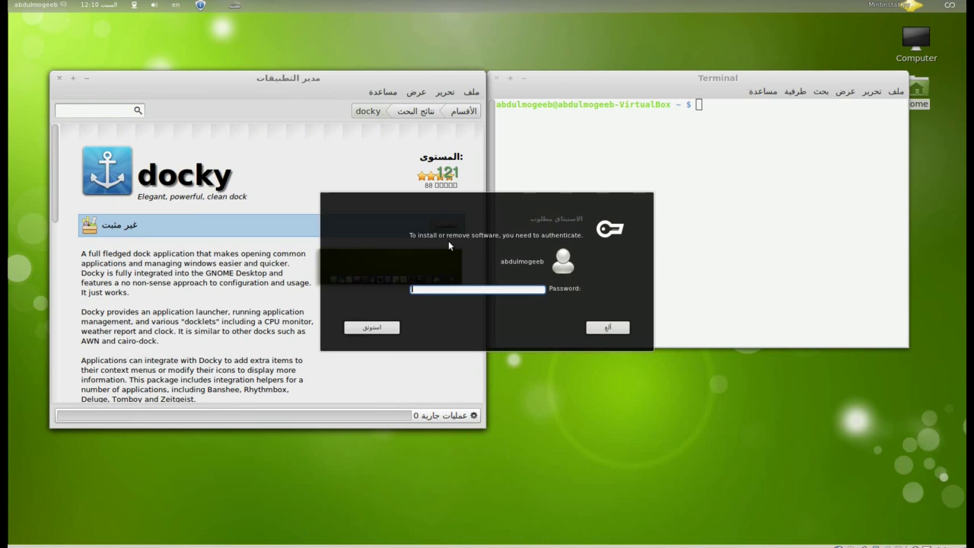
{"action": "type", "text": "••••"}
{"action": "left_click", "coordinate": [362, 328]}
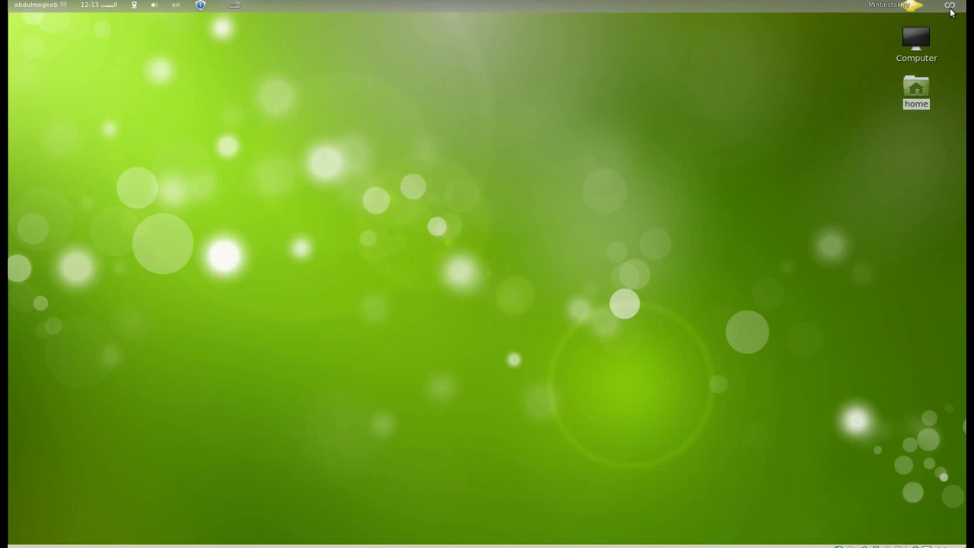
Search the activities overview for "docky" and launch the Docky application
{"action": "left_click", "coordinate": [950, 9]}
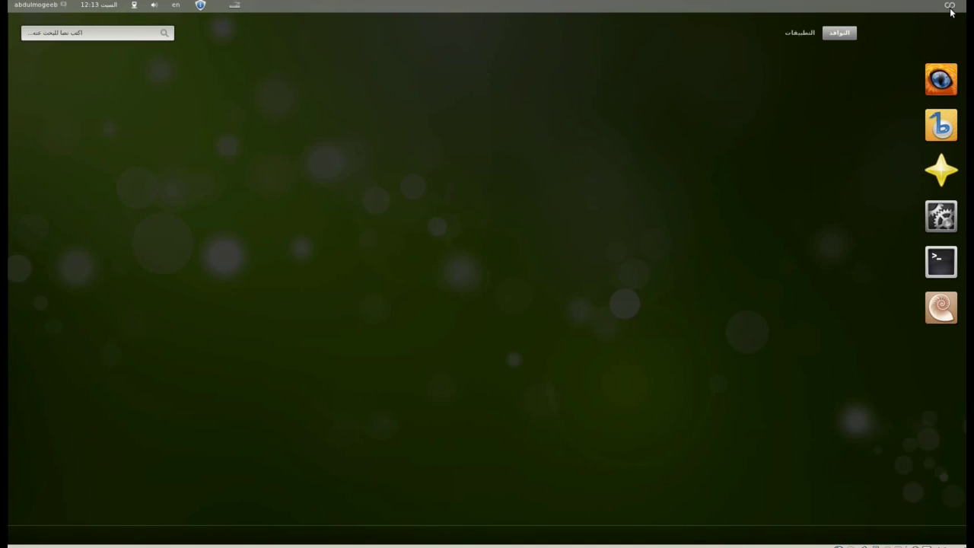
{"action": "left_click", "coordinate": [791, 35]}
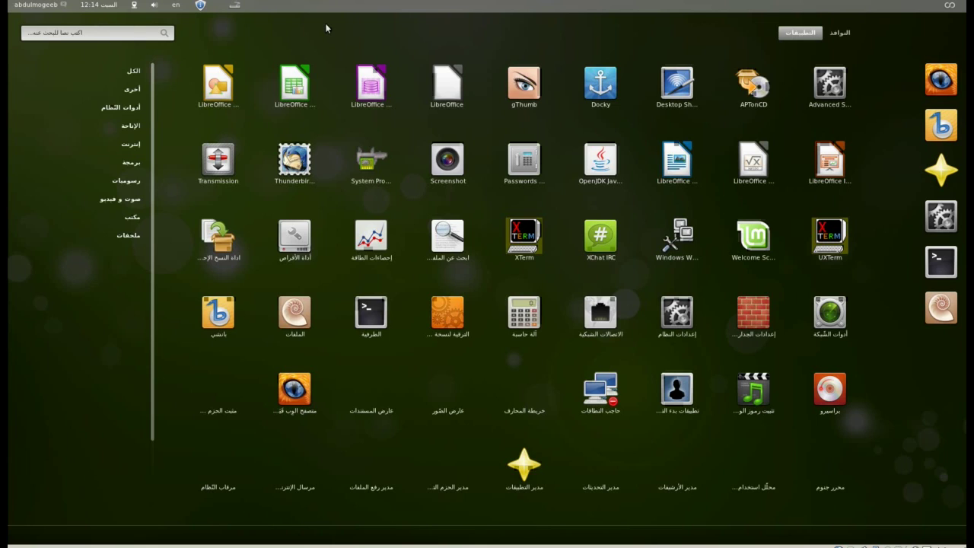
{"action": "left_click", "coordinate": [99, 34]}
{"action": "type", "text": "d"}
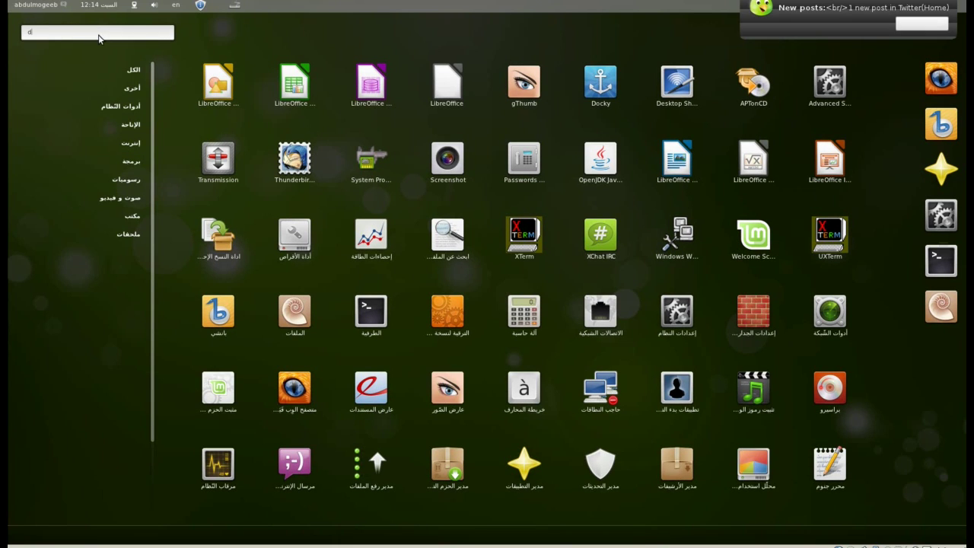
{"action": "type", "text": "ocky"}
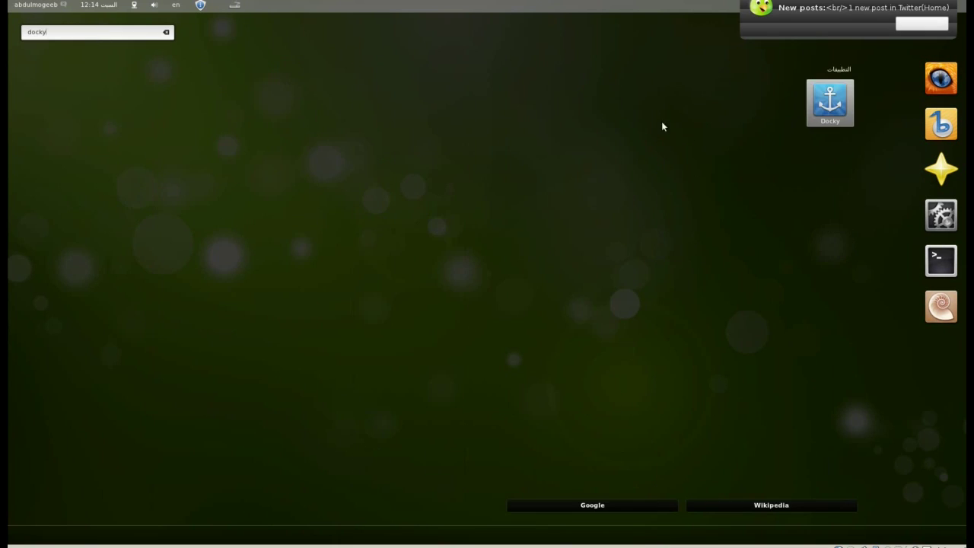
{"action": "left_click", "coordinate": [822, 103]}
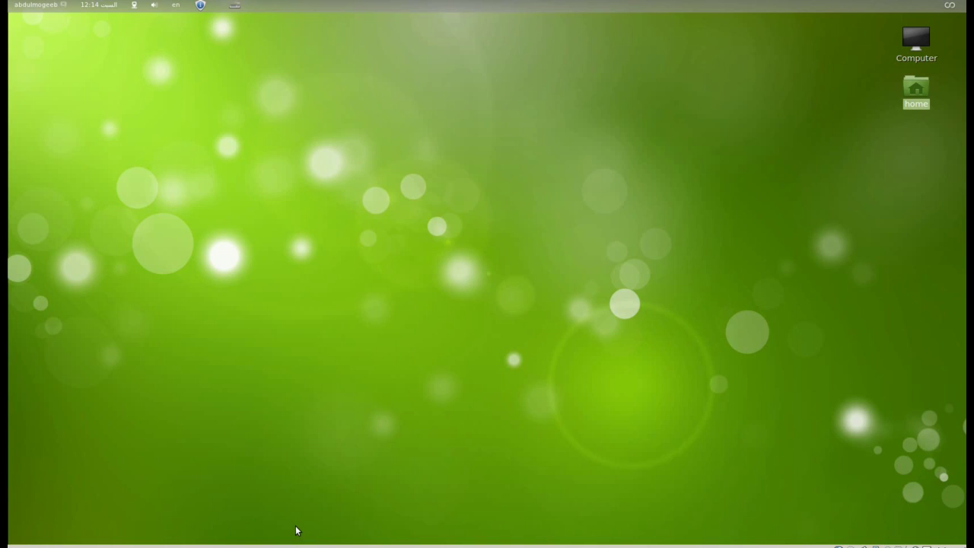
Open the home folder to try it in the dock, view the Docky Settings, and close both windows
{"action": "mouse_move", "coordinate": [470, 542]}
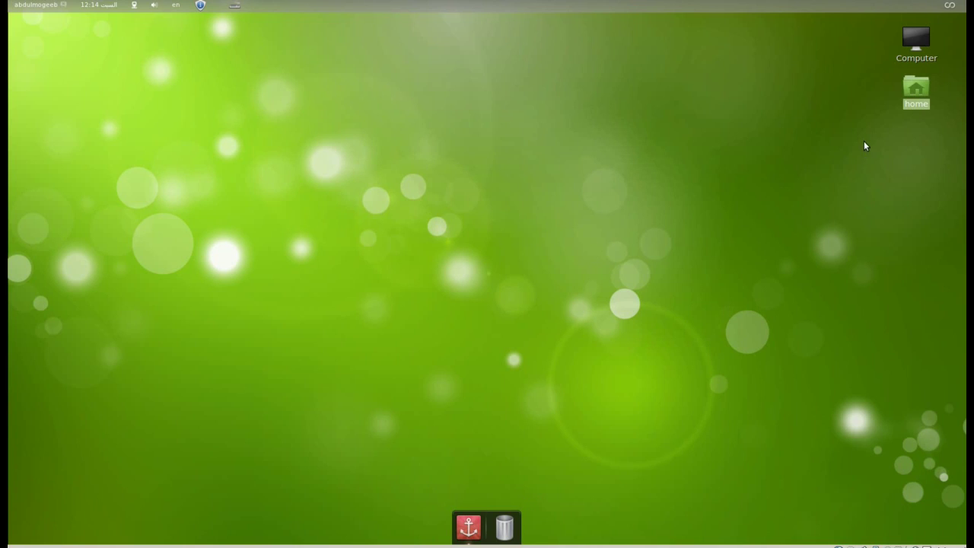
{"action": "key", "text": "Return"}
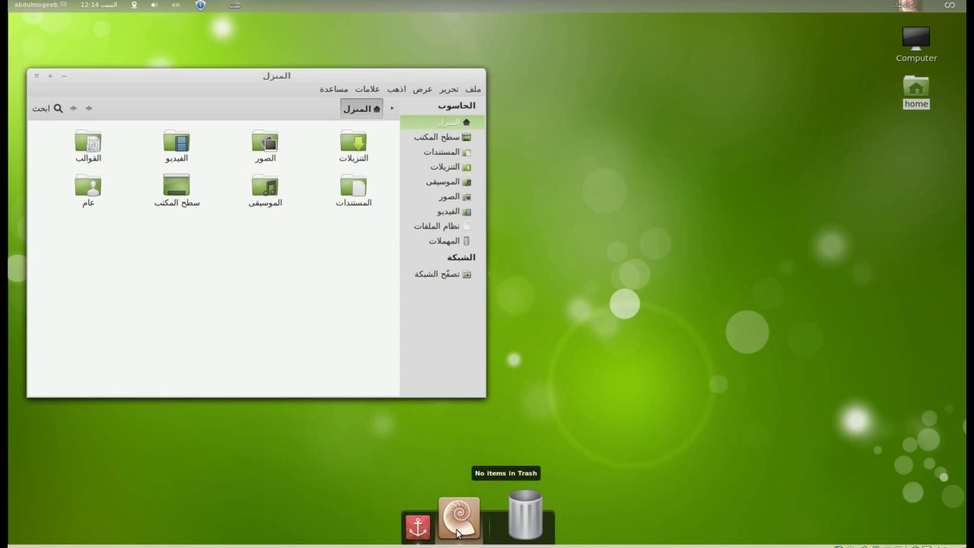
{"action": "left_click", "coordinate": [446, 533]}
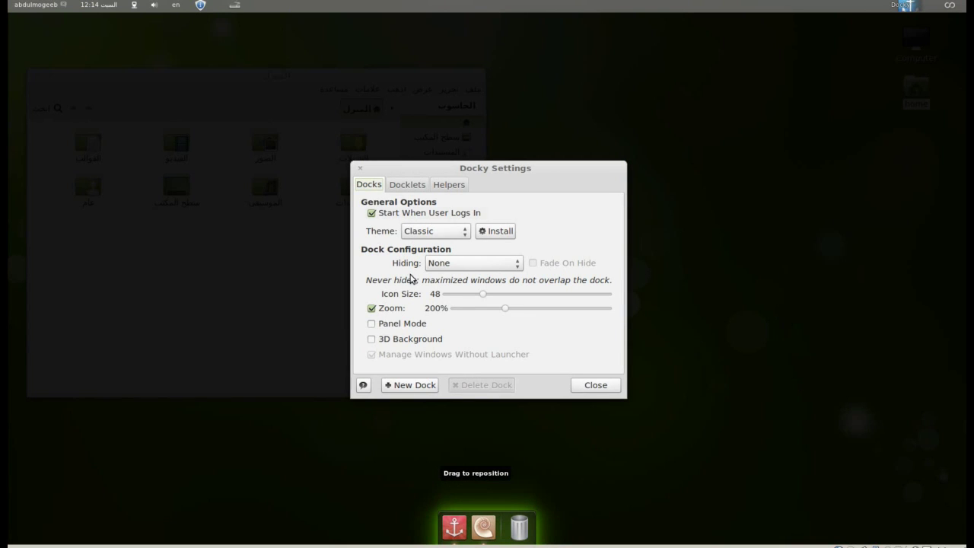
{"action": "left_click", "coordinate": [595, 386]}
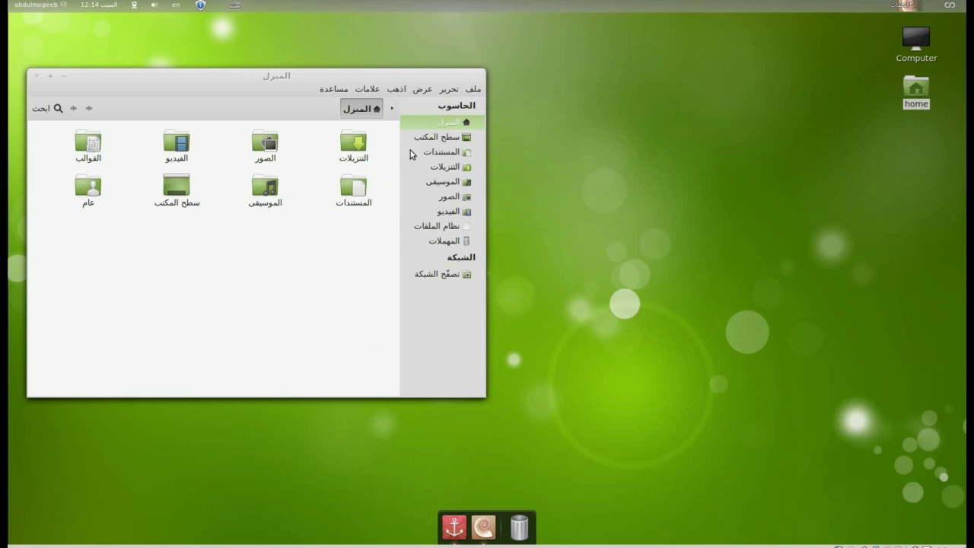
{"action": "left_click", "coordinate": [36, 75]}
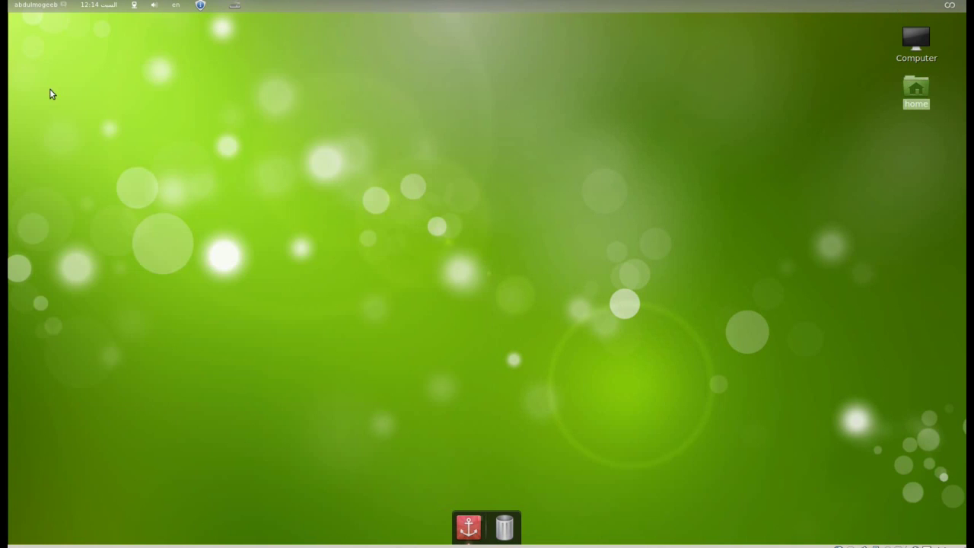